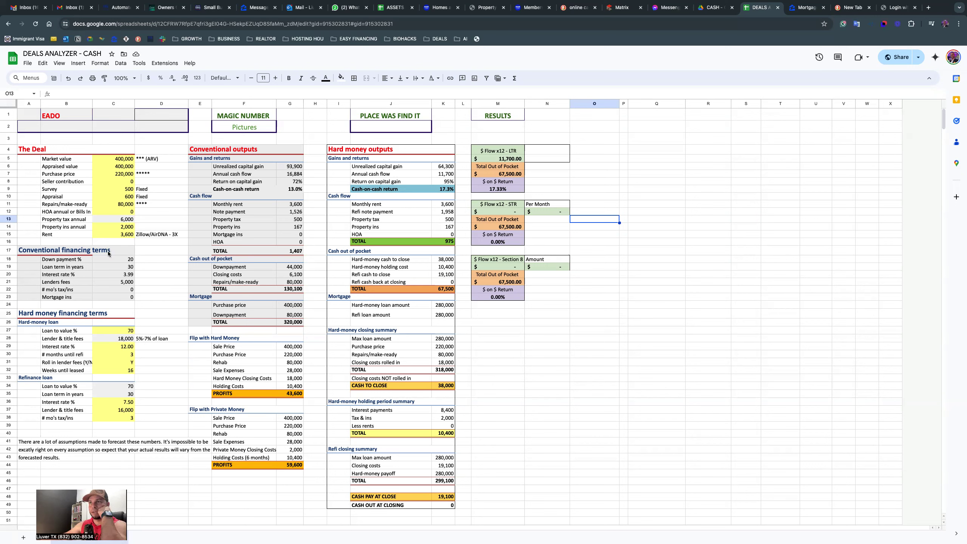
Step: Examine the deal inputs and financing terms, the Conventional outputs block and the Hard money outputs block in turn
left_click_drag(57, 149, 153, 481)
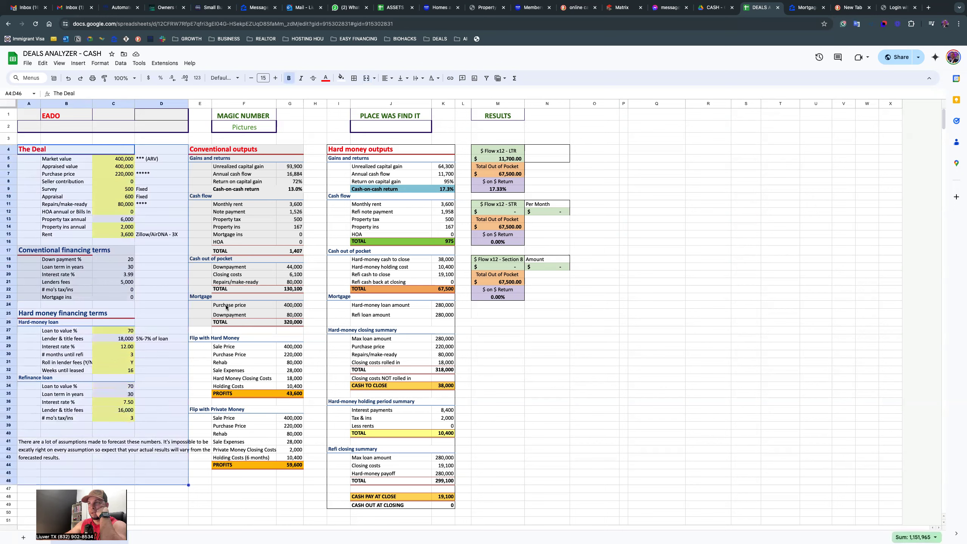
left_click(201, 140)
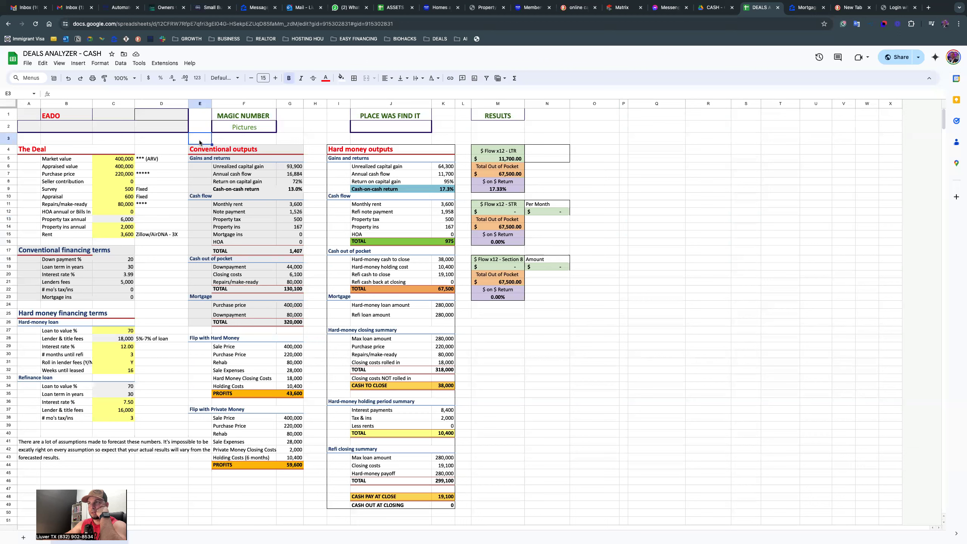
left_click_drag(200, 139, 301, 490)
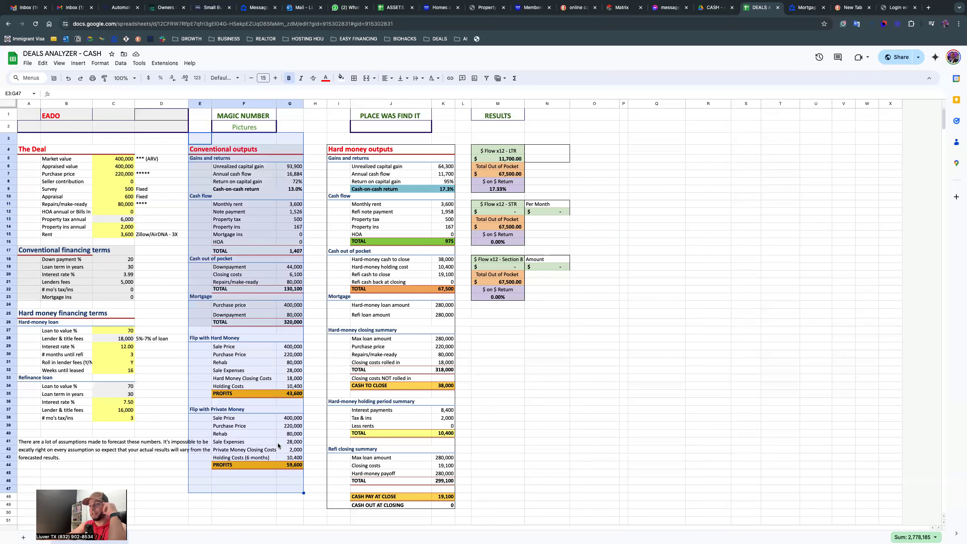
scroll(257, 333, "down", 1)
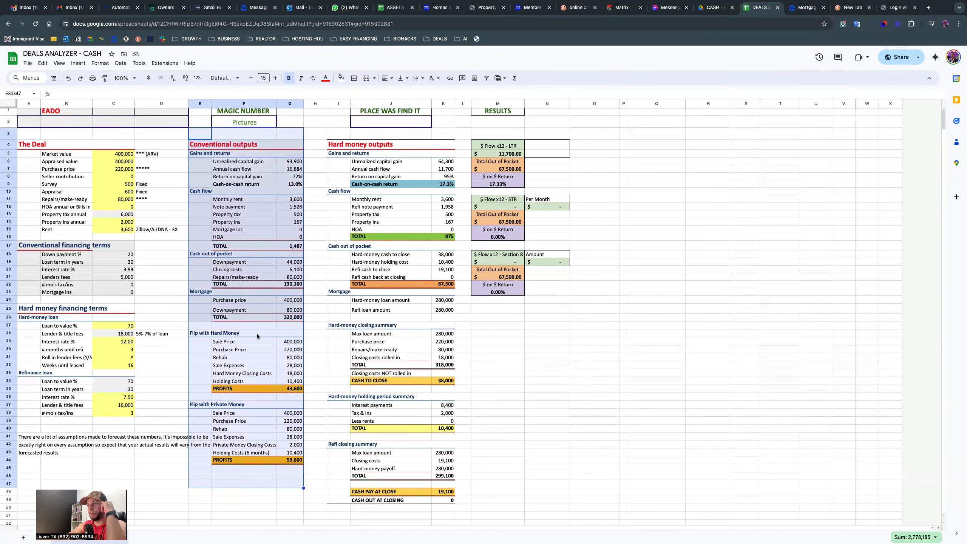
left_click(318, 326)
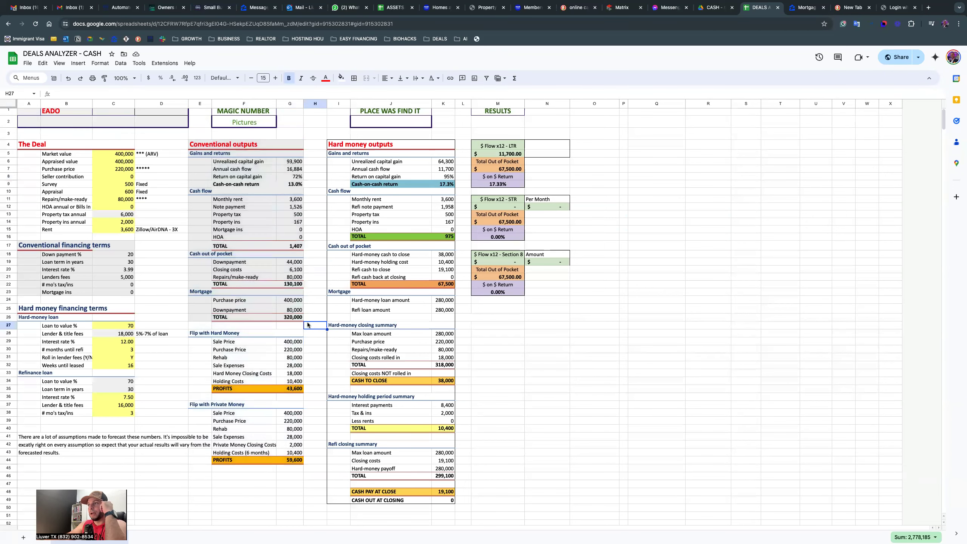
left_click(333, 137)
left_click(316, 152)
left_click_drag(334, 137, 457, 512)
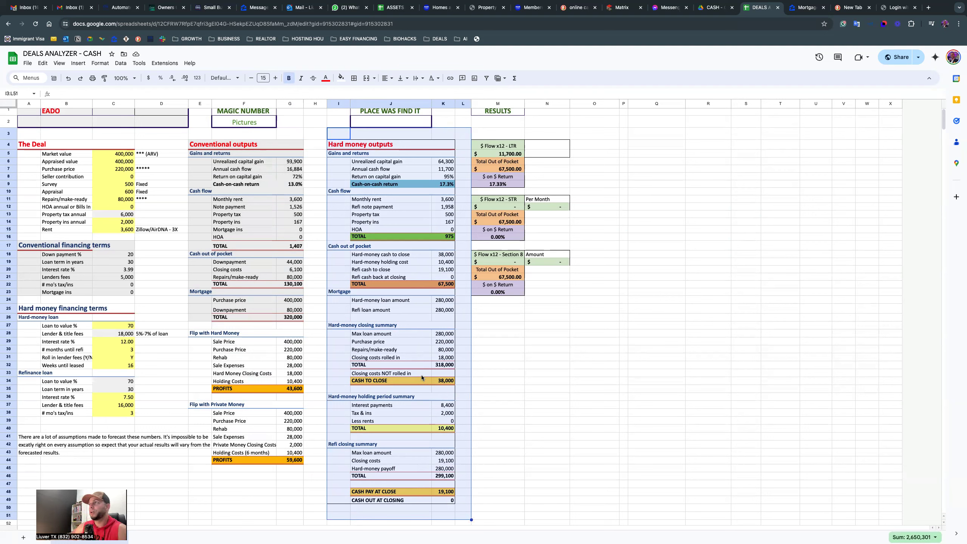
Step: Review the RESULTS blocks for LTR, STR and Section 8 cash flow, out-of-pocket cash and return
left_click(593, 131)
left_click_drag(479, 131, 564, 300)
left_click(577, 301)
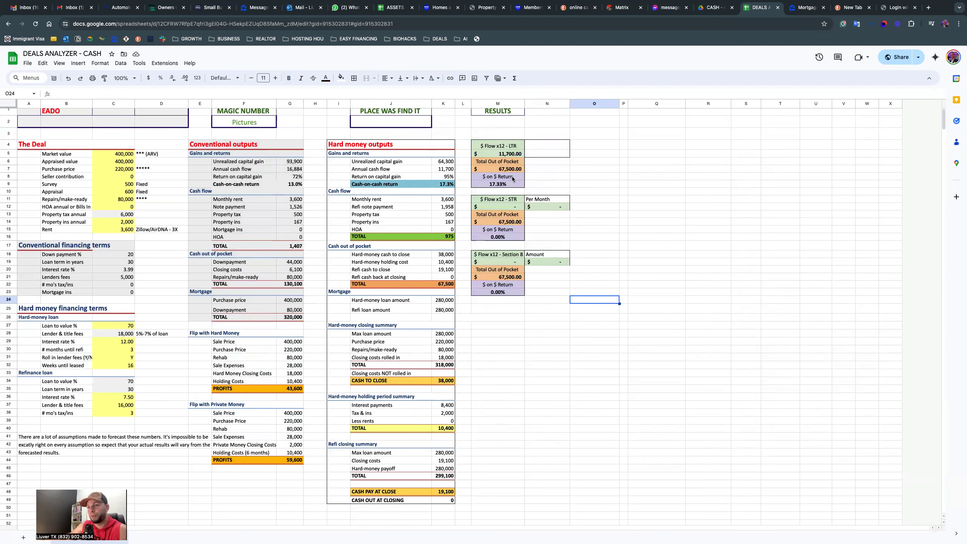
left_click(499, 146)
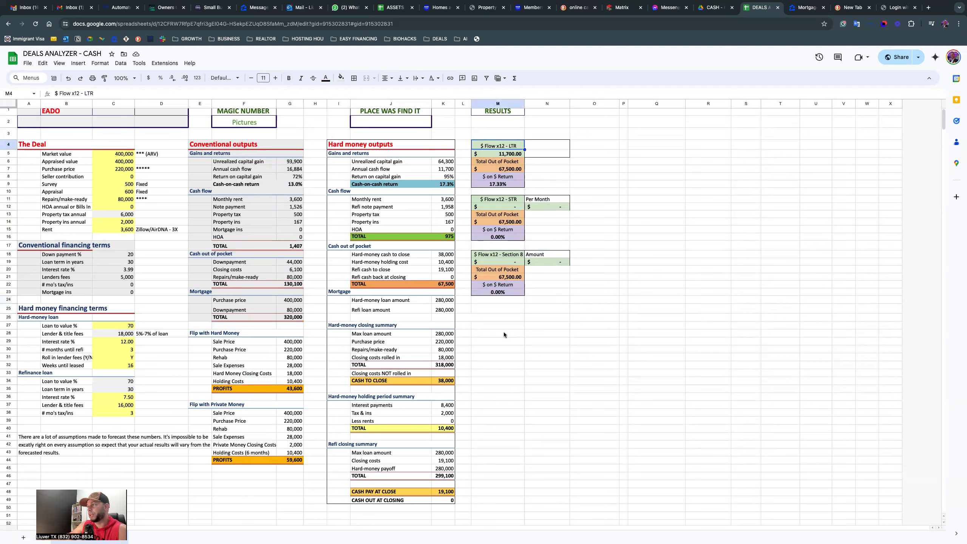
left_click(491, 311)
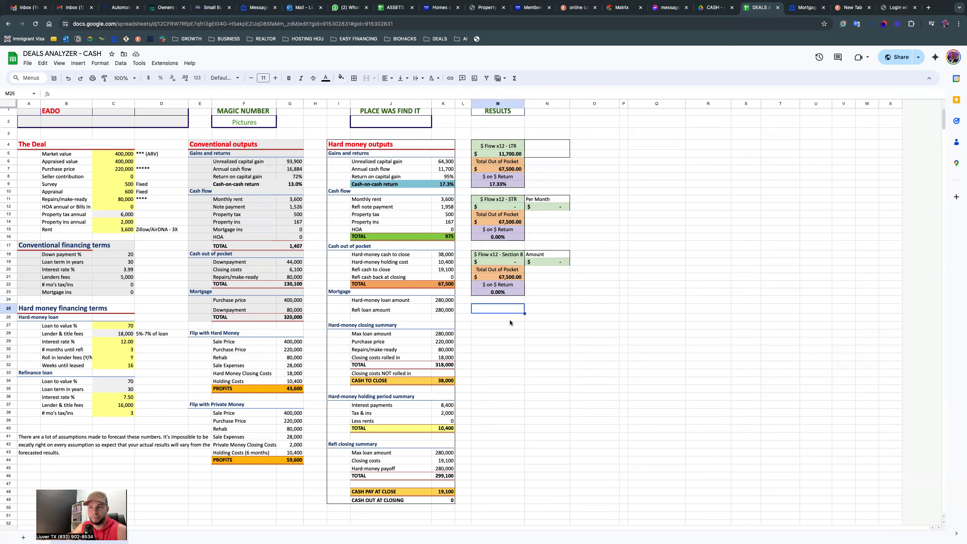
left_click(494, 327)
left_click(502, 366)
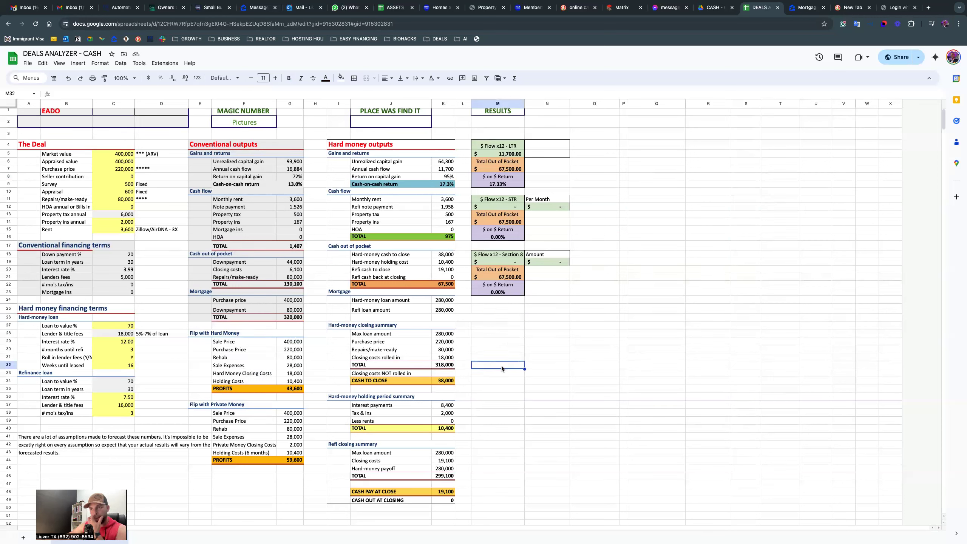
Step: Inspect the cash-out-of-pocket total and the cash flow total in the Hard money outputs
left_click(437, 285)
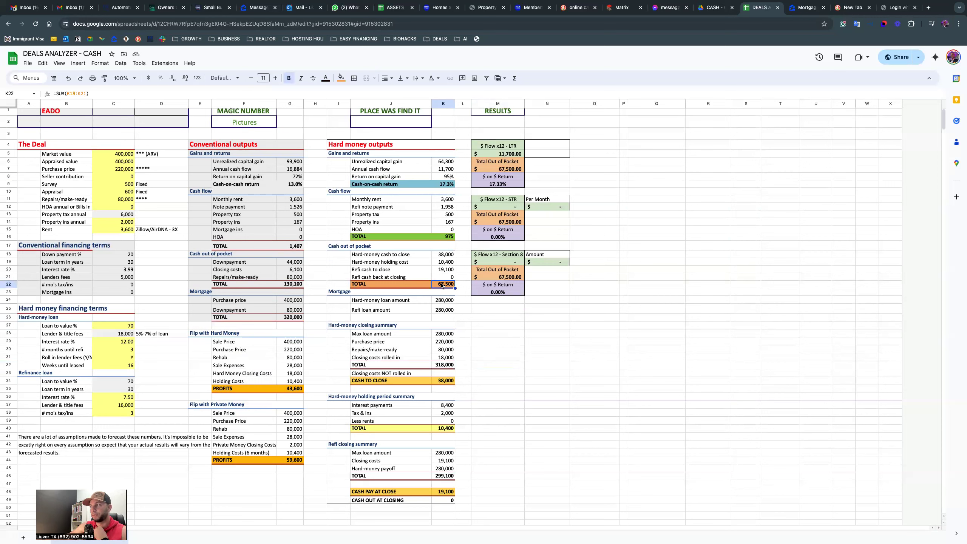
left_click_drag(400, 285, 454, 288)
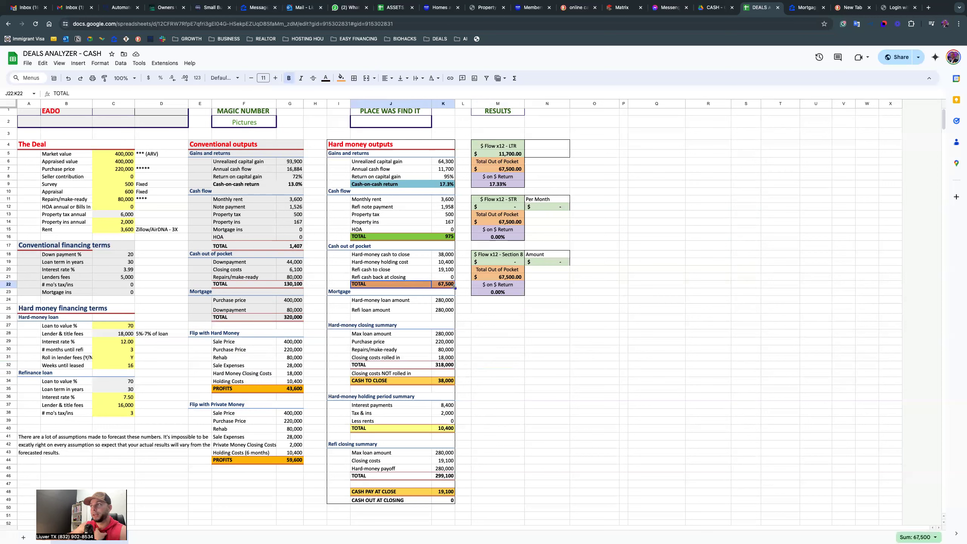
left_click_drag(412, 236, 445, 237)
left_click_drag(360, 223, 453, 249)
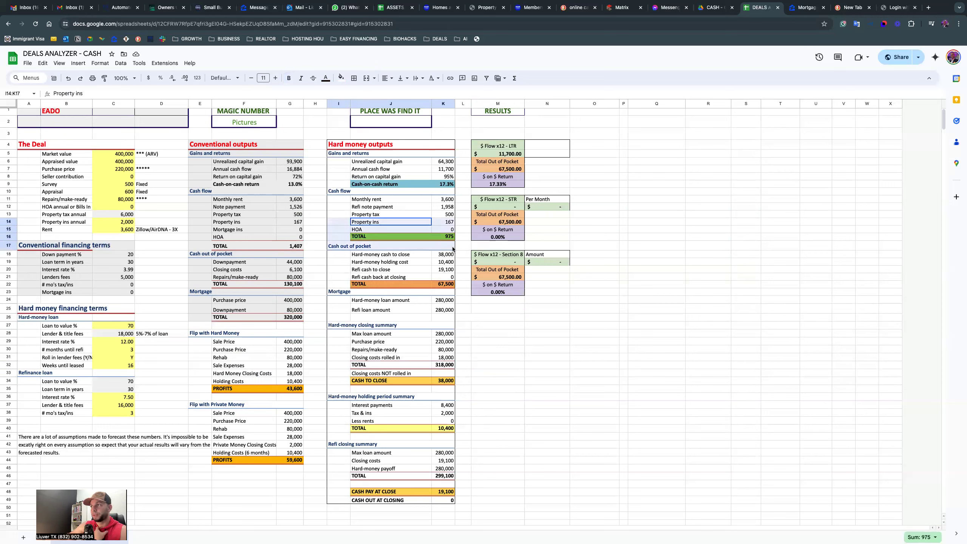
left_click(377, 230)
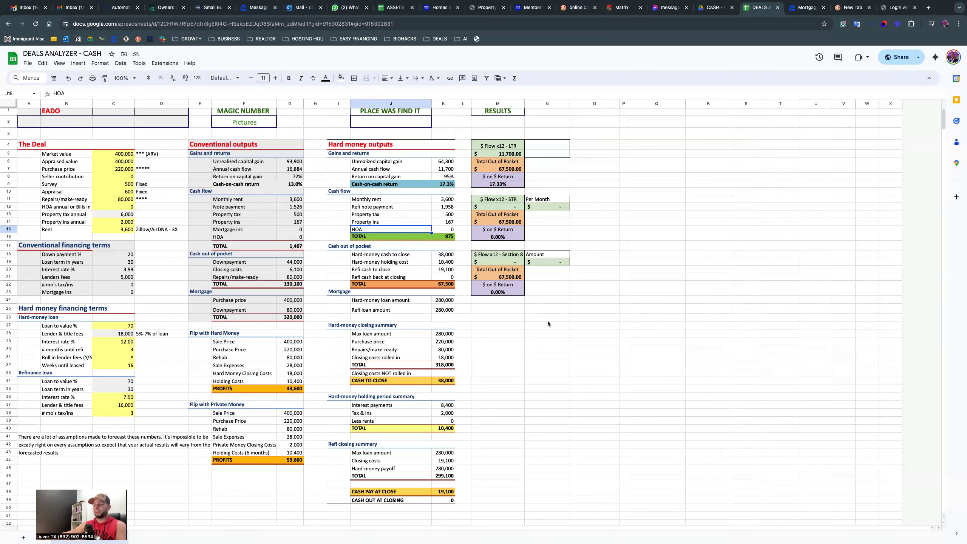
Step: Examine the market value, appraised value and purchase price inputs in The Deal section
scroll(147, 202, "up", 1)
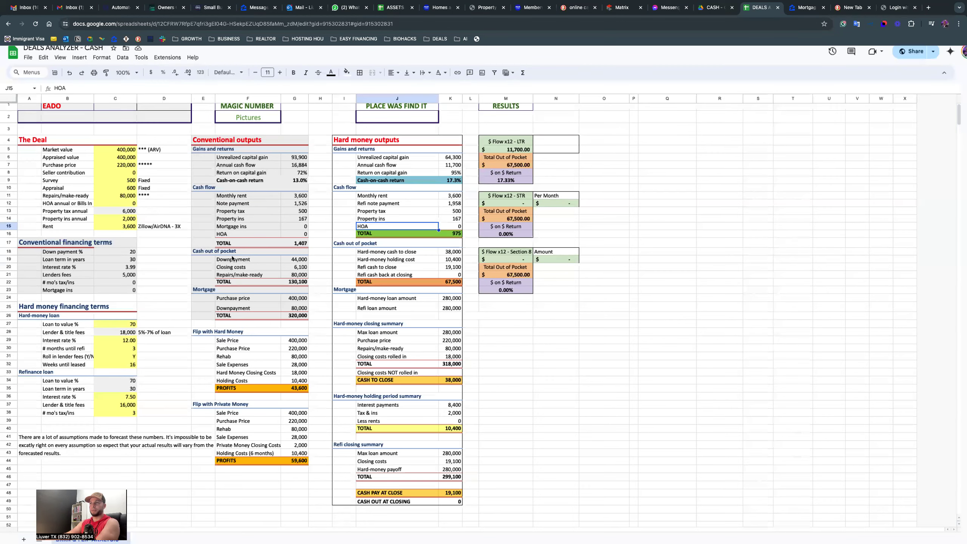
left_click(190, 266)
scroll(193, 266, "up", 3)
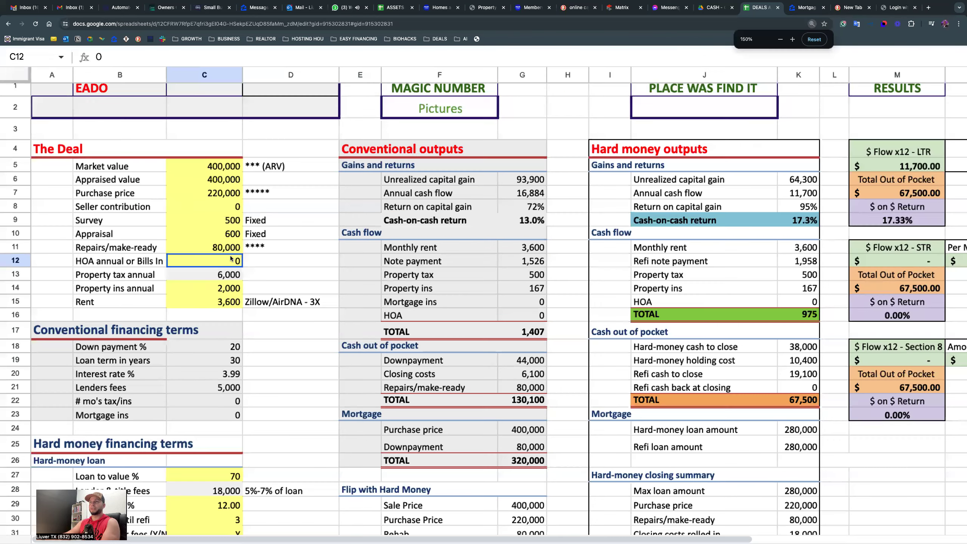
left_click(208, 180)
left_click(206, 167)
left_click(225, 176)
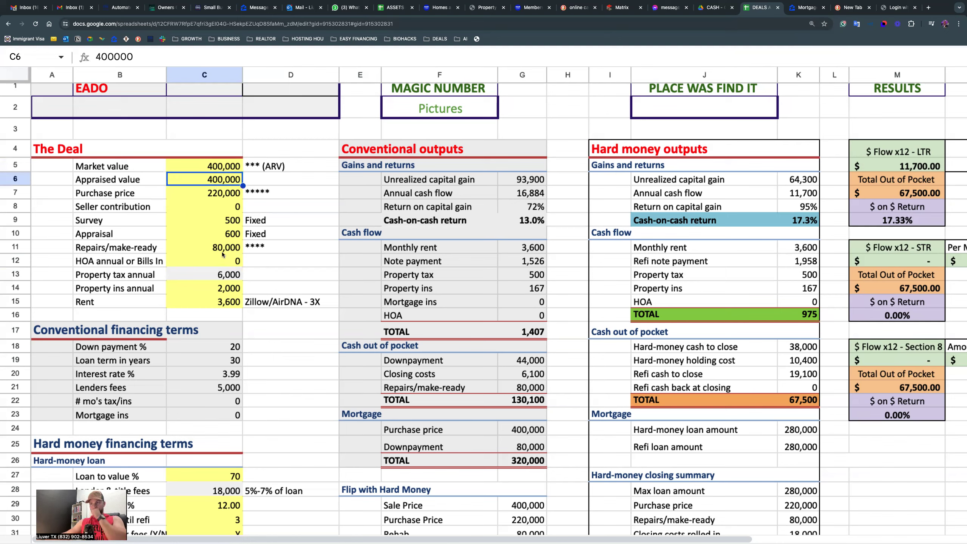
left_click(188, 170)
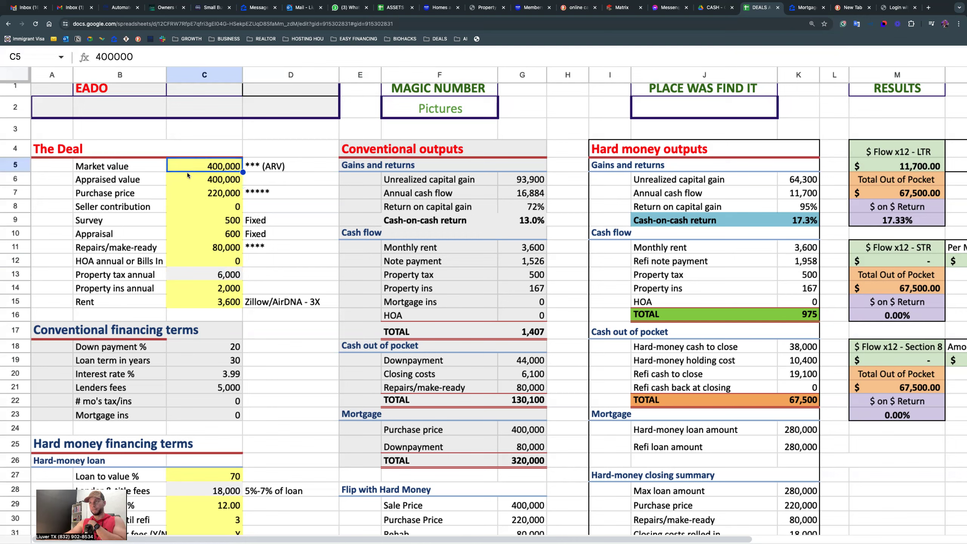
left_click(192, 195)
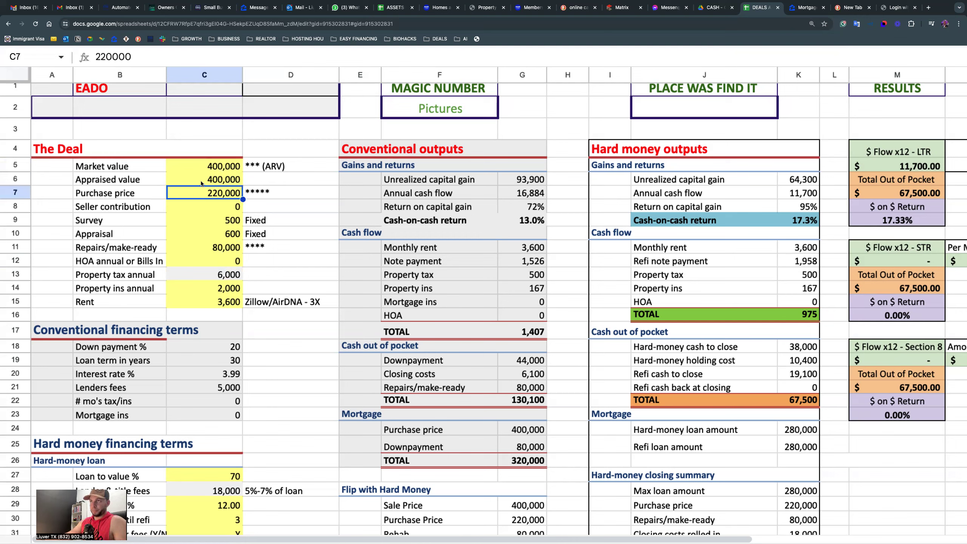
left_click(199, 179)
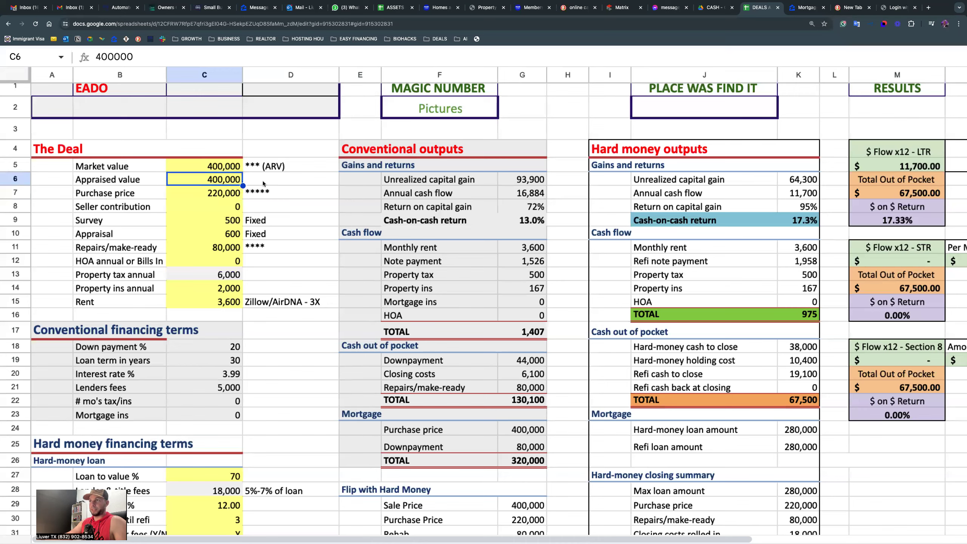
left_click(207, 194)
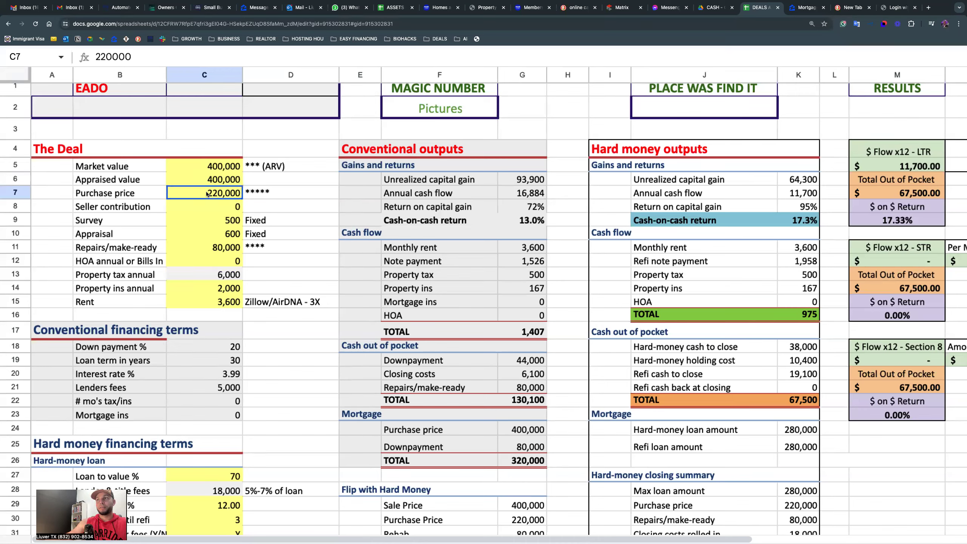
left_click(205, 167)
left_click(205, 179)
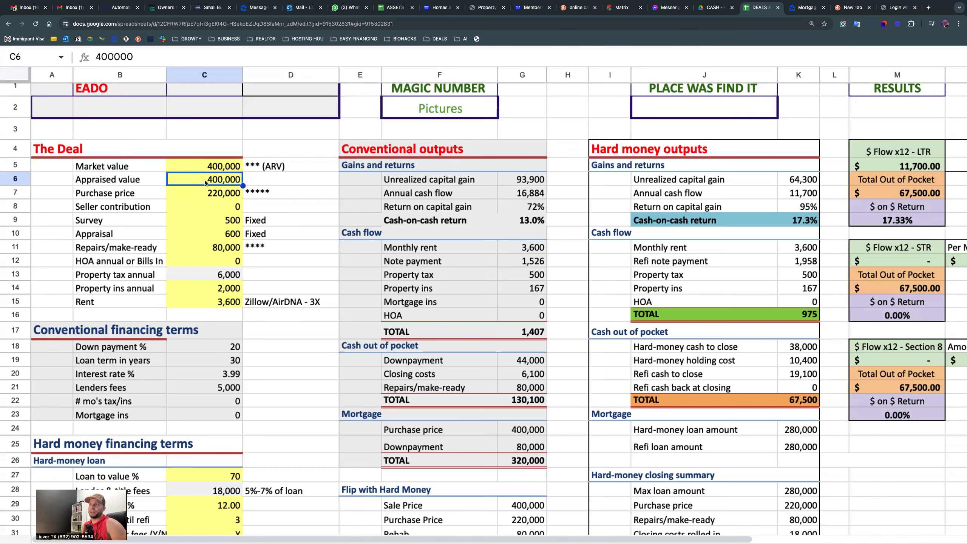
left_click(209, 171)
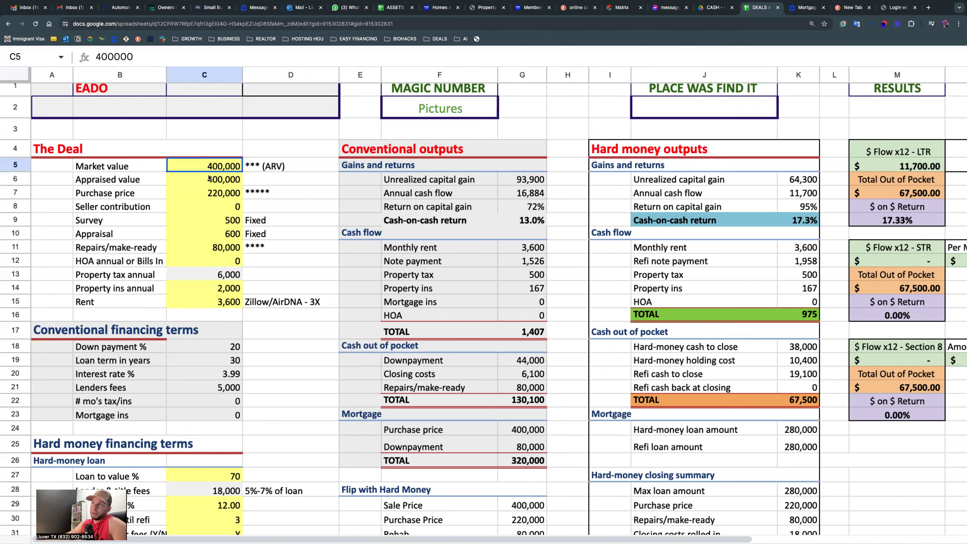
left_click(261, 198)
Step: Review the seller contribution, survey and appraisal inputs in The Deal section, along with the notes beside them
left_click(206, 207)
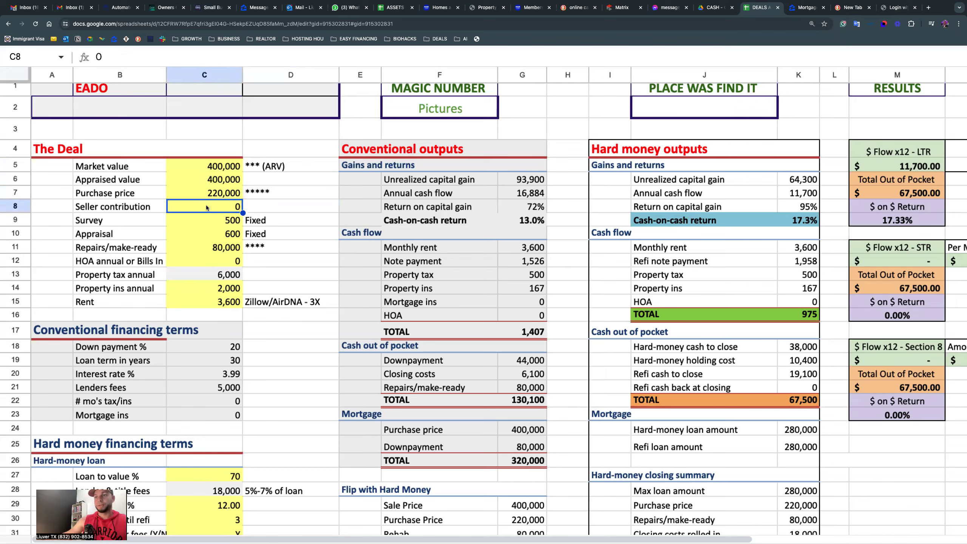
left_click(210, 222)
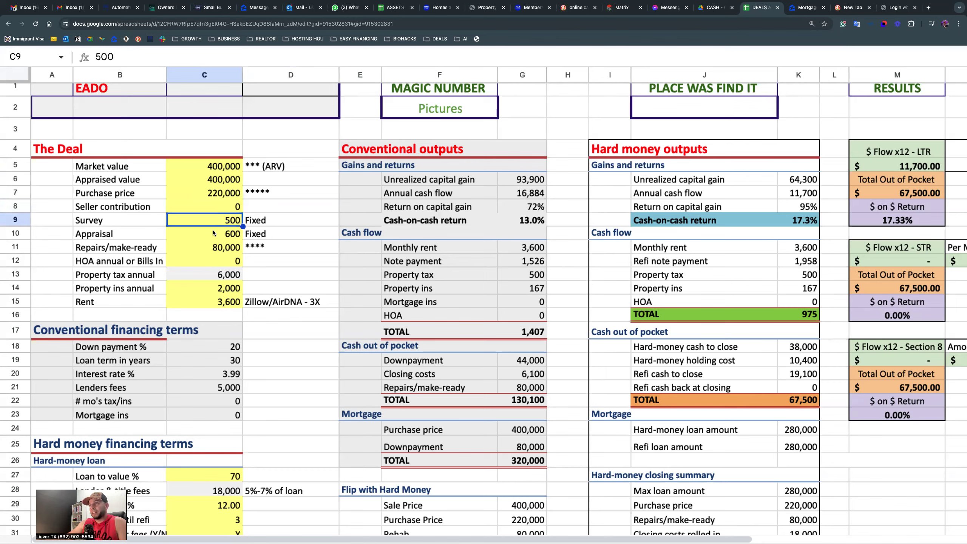
left_click(214, 233)
left_click(200, 220)
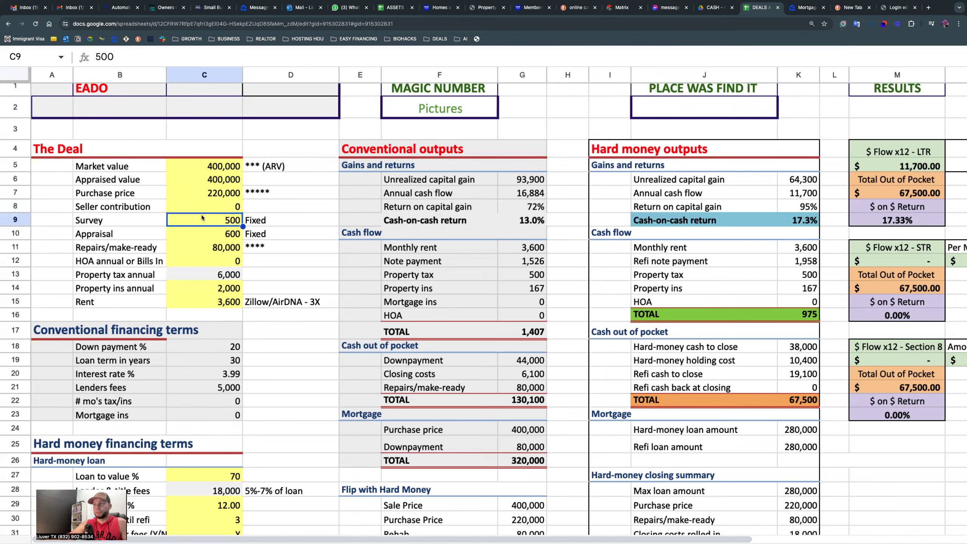
left_click_drag(256, 166, 257, 261)
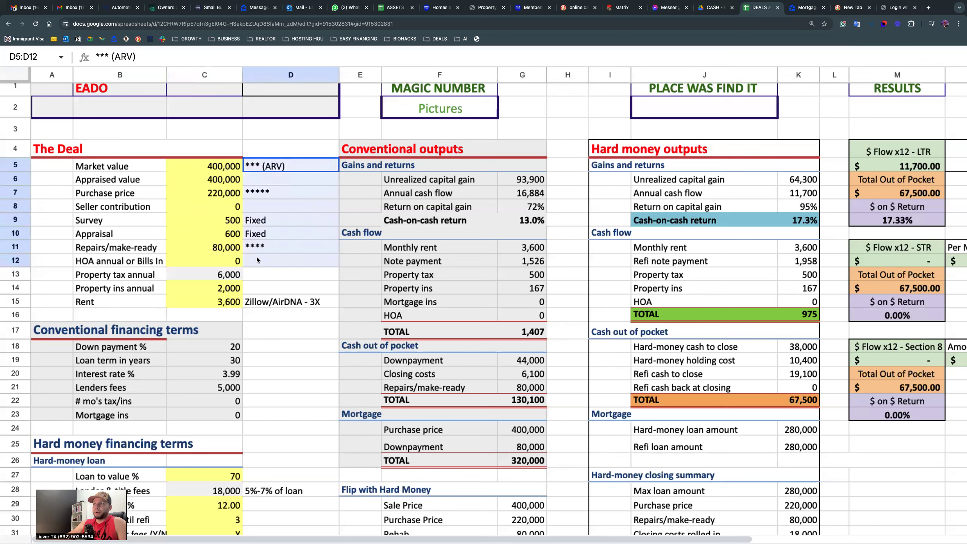
left_click(258, 235)
left_click(258, 224)
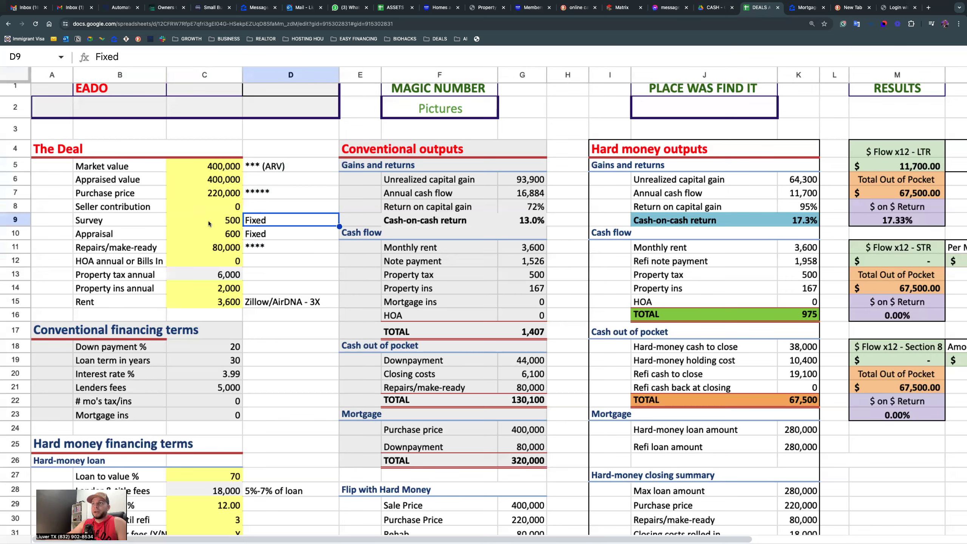
Step: Set the Appraisal cost in The Deal section to 700
left_click(227, 233)
left_click_drag(228, 233, 226, 233)
type("7")
left_click(286, 253)
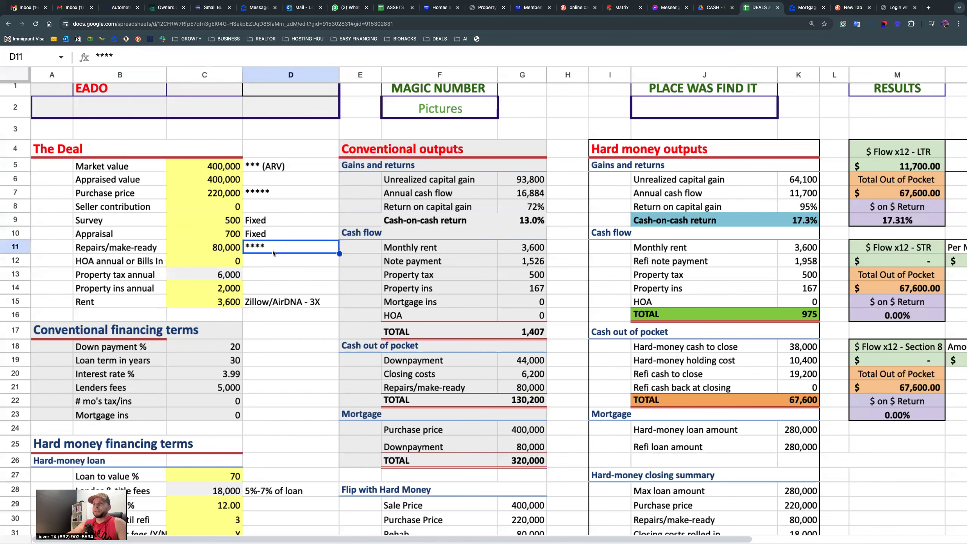
Step: Examine the repairs/make-ready, HOA and annual property tax inputs in The Deal section
left_click(221, 248)
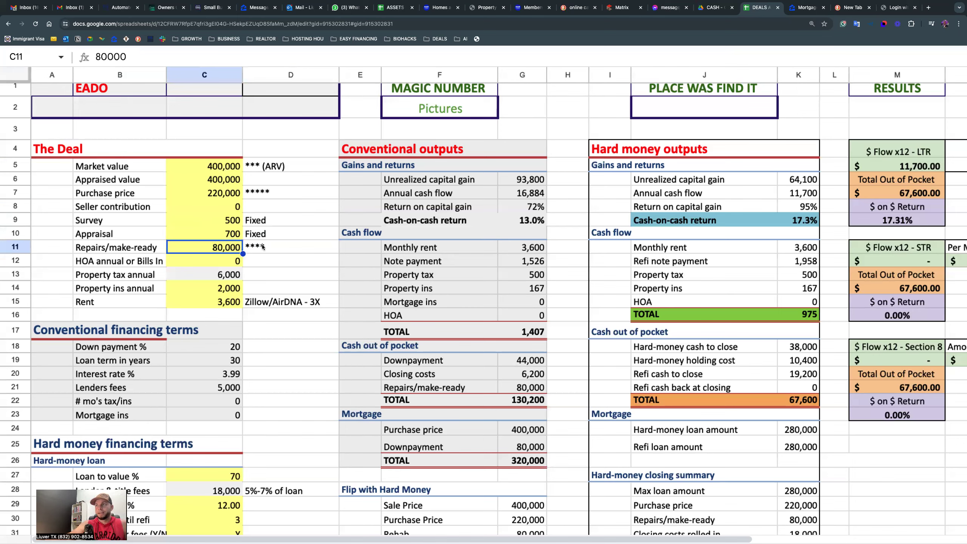
left_click(262, 247)
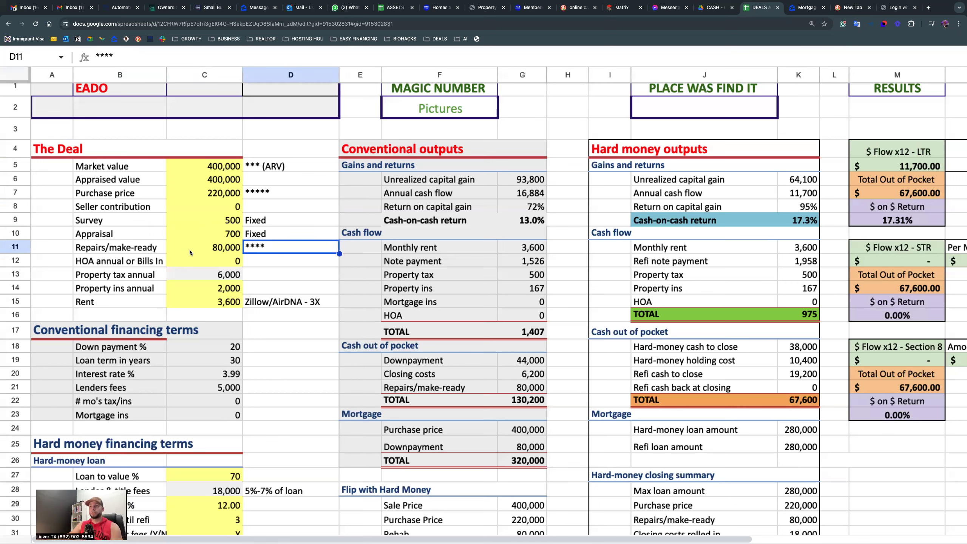
left_click(191, 271)
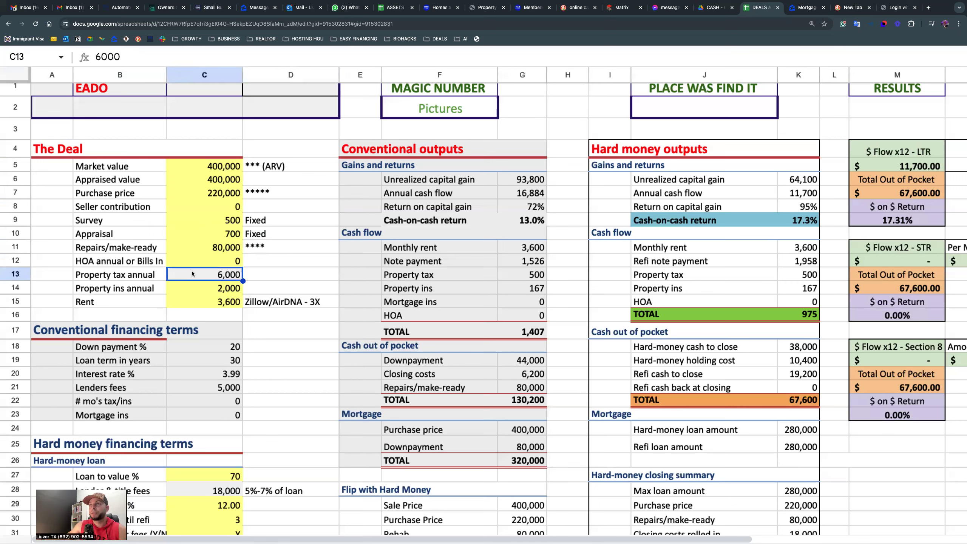
scroll(215, 274, "up", 2)
left_click(216, 296)
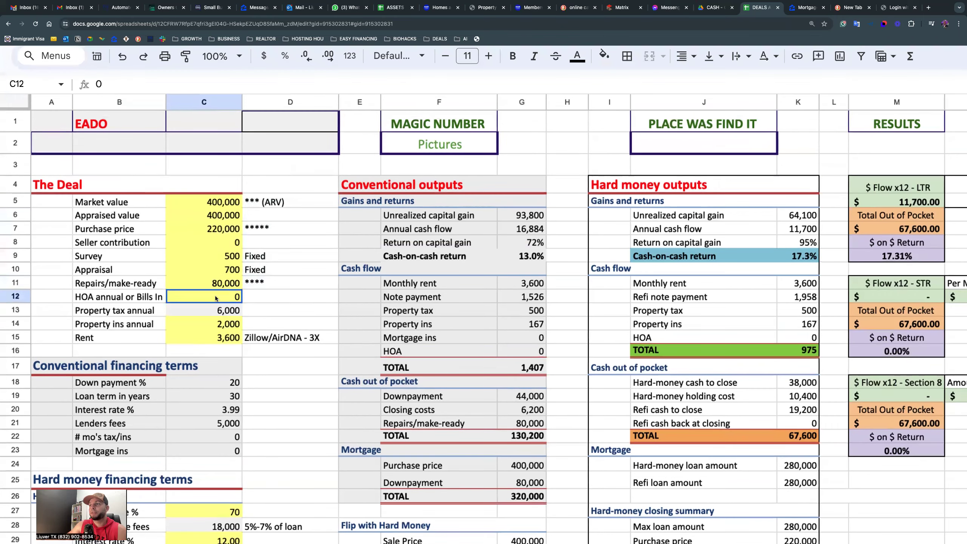
left_click(202, 310)
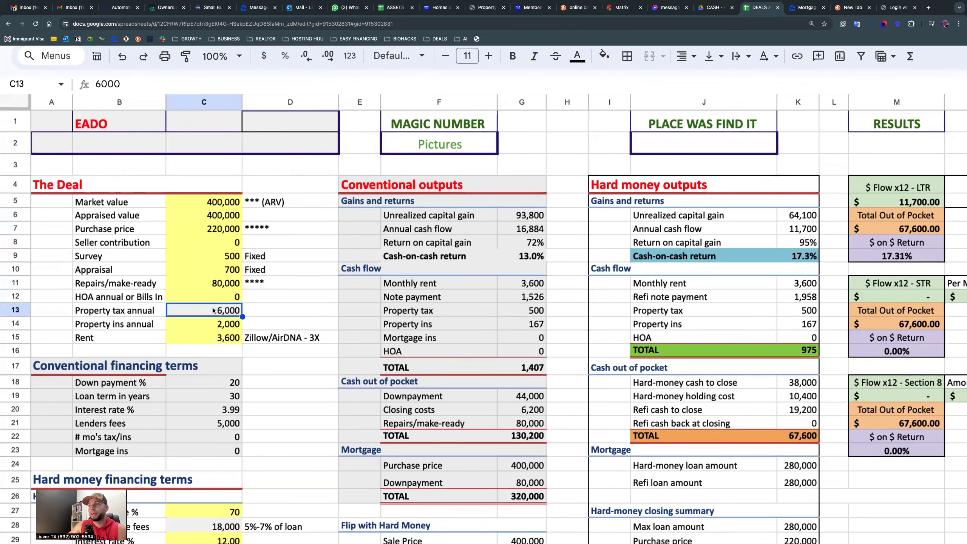
scroll(213, 311, "right", 2)
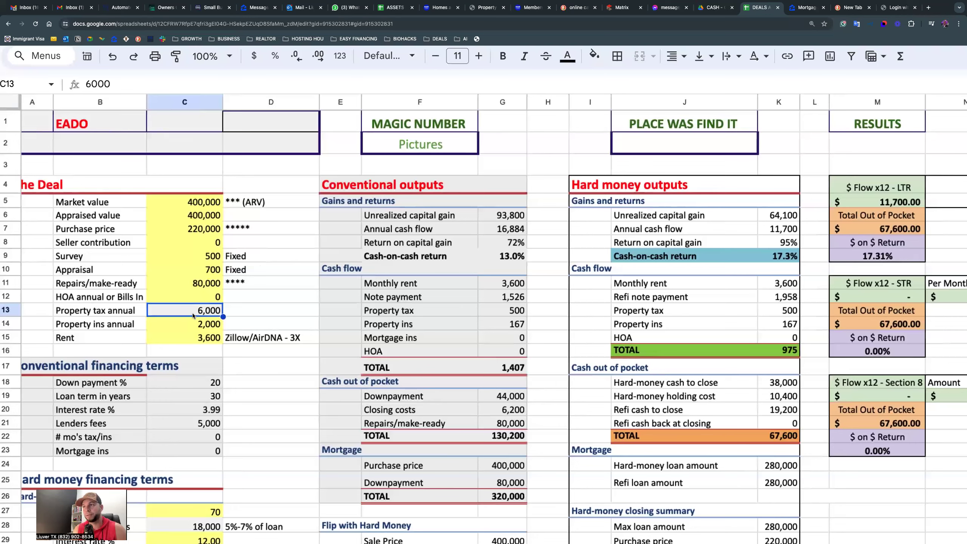
Step: Copy the yellow cell formatting from the Property ins annual value to the Property tax annual value in The Deal section
left_click(193, 327)
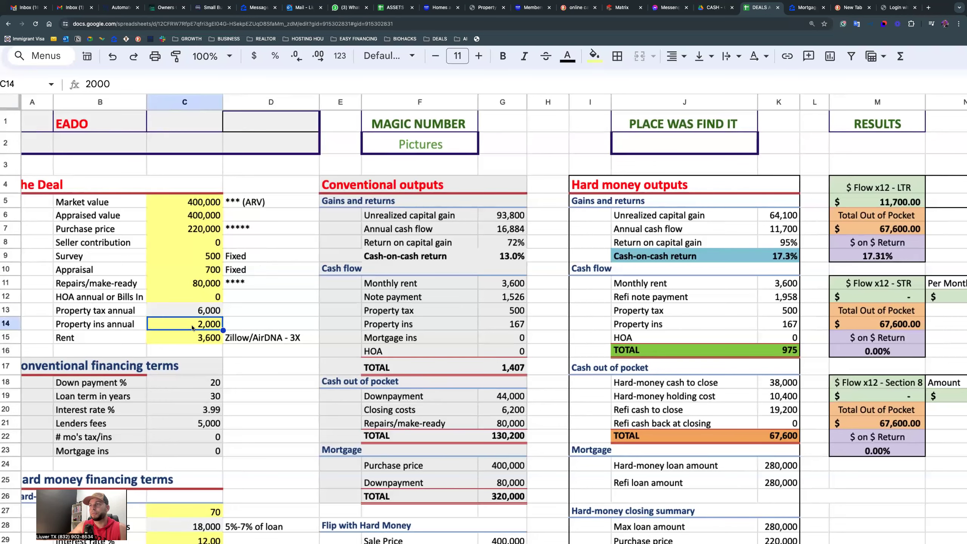
left_click(175, 56)
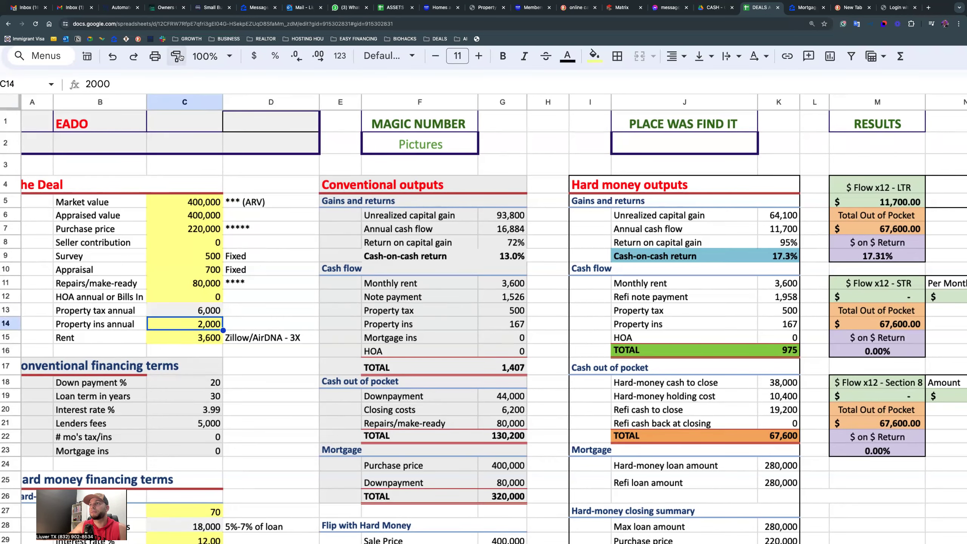
key("ctrl+shift+f")
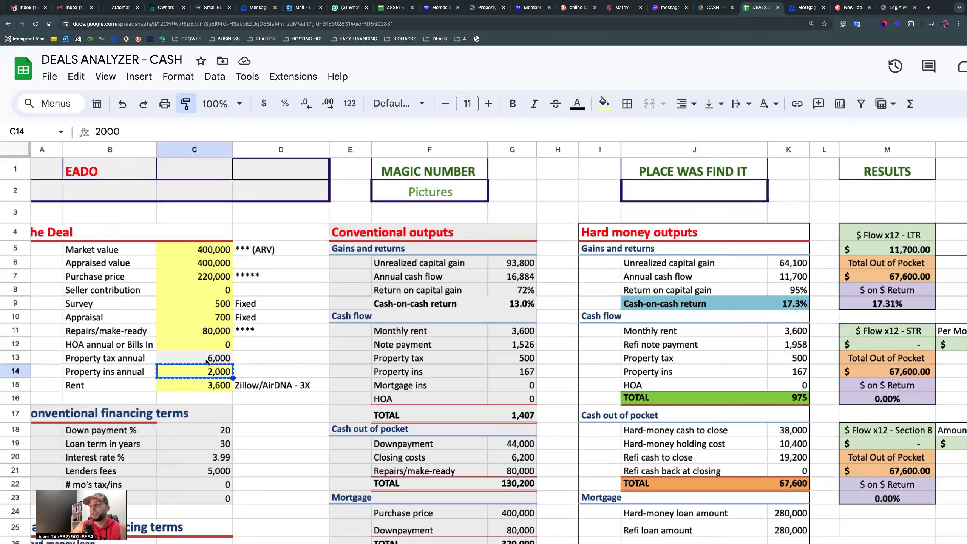
left_click(243, 360)
scroll(170, 309, "down", 1)
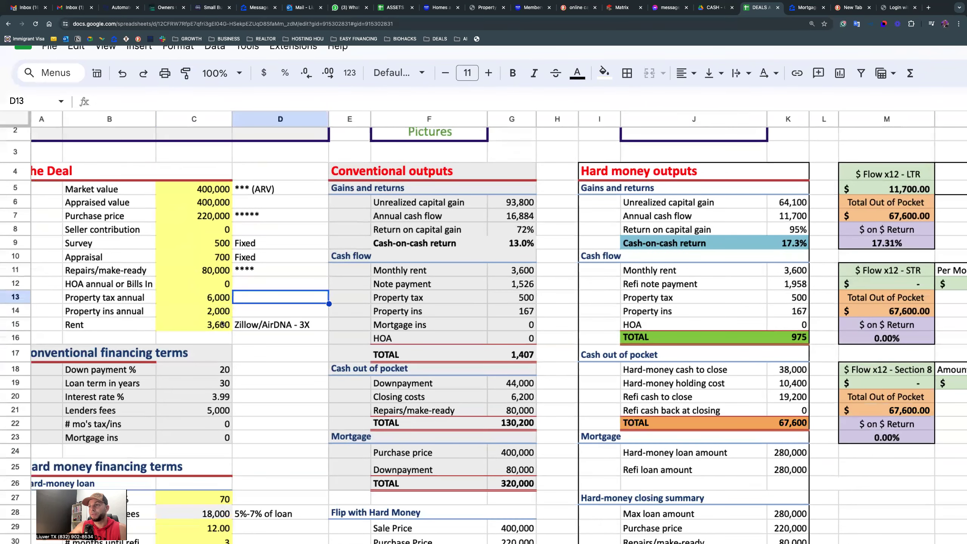
Step: Review the rent, annual property insurance and annual property tax inputs in The Deal section
left_click(250, 352)
left_click(211, 328)
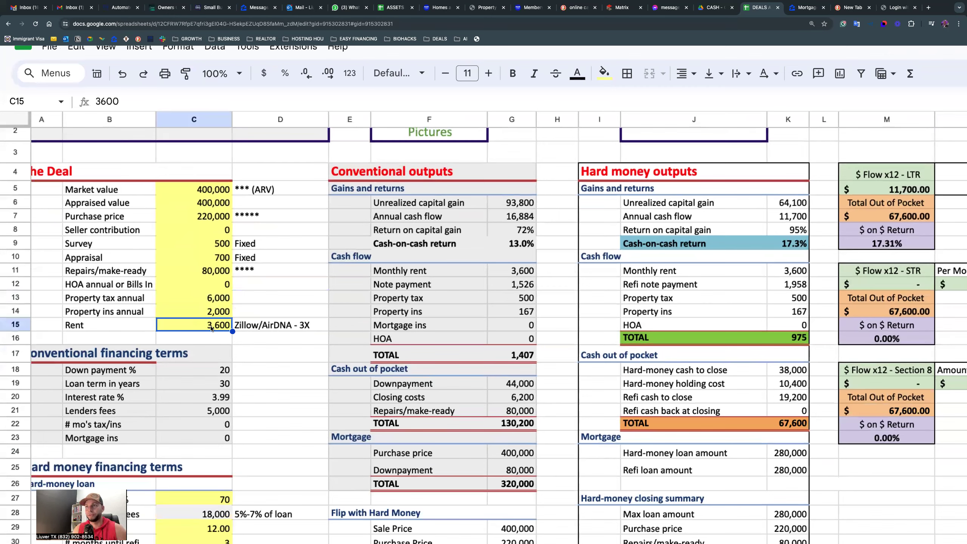
left_click(193, 310)
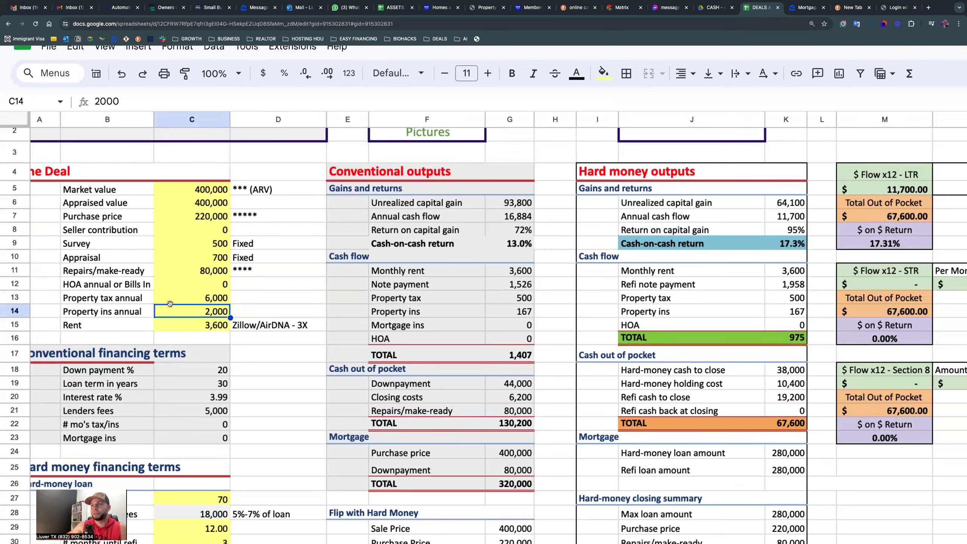
left_click(129, 303)
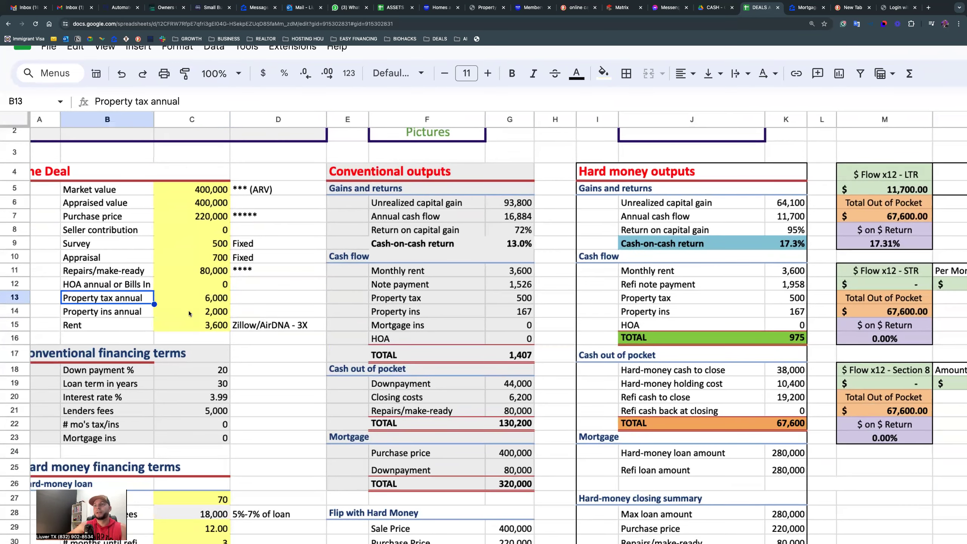
left_click(189, 313)
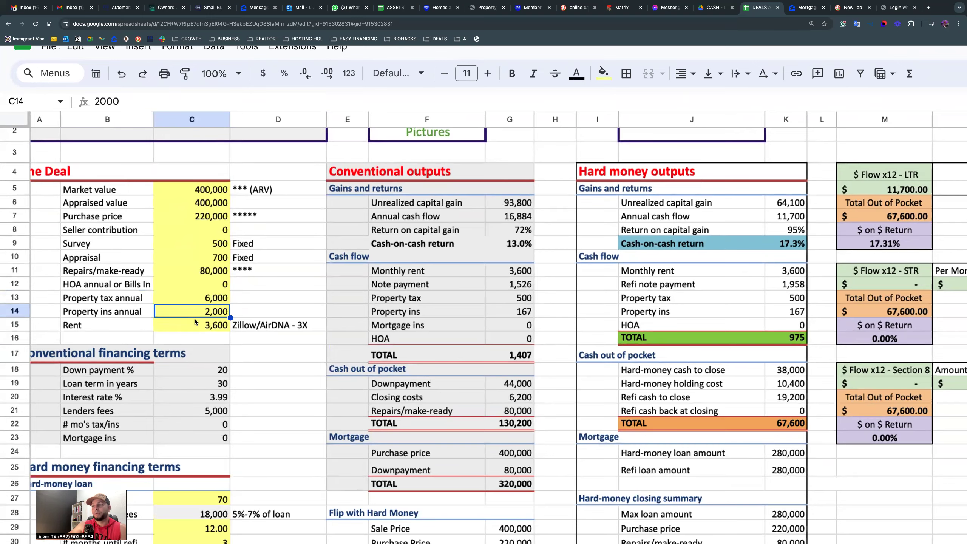
scroll(195, 322, "left", 1)
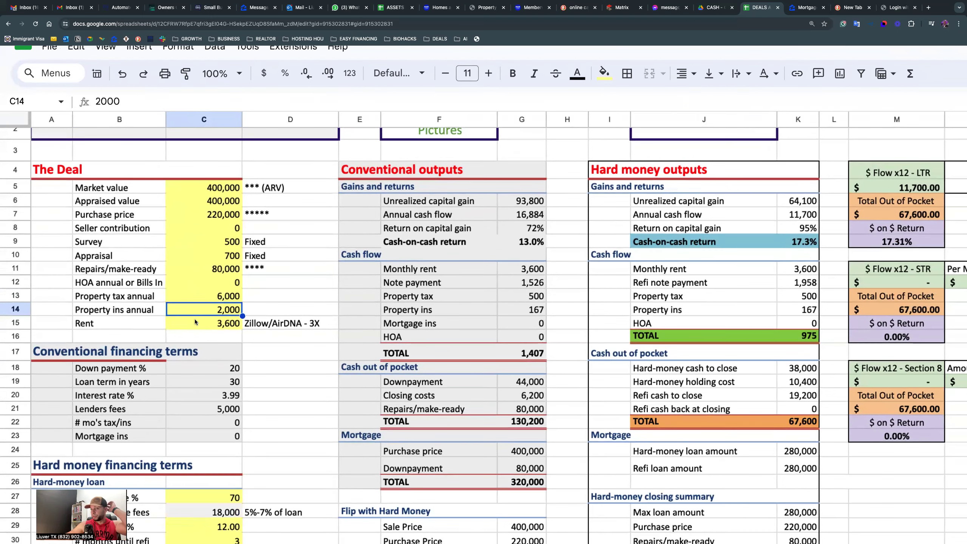
Step: Examine the Conventional financing terms block below The Deal section
scroll(182, 202, "down", 5)
left_click_drag(81, 186, 213, 250)
left_click(282, 275)
scroll(247, 314, "down", 1)
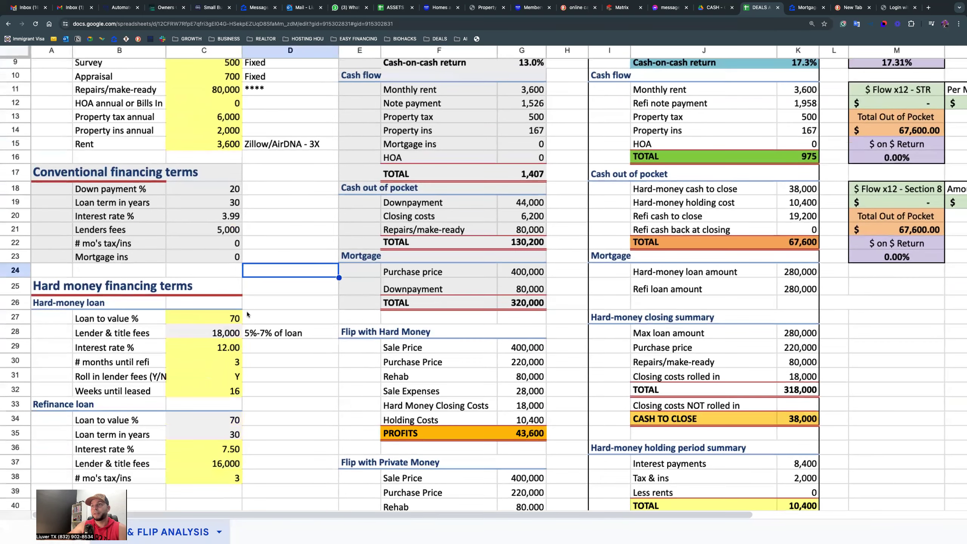
Step: Review the hard-money loan's loan to value, interest rate and lender & title fees, including the note beside the fees
scroll(64, 238, "down", 3)
left_click(63, 237)
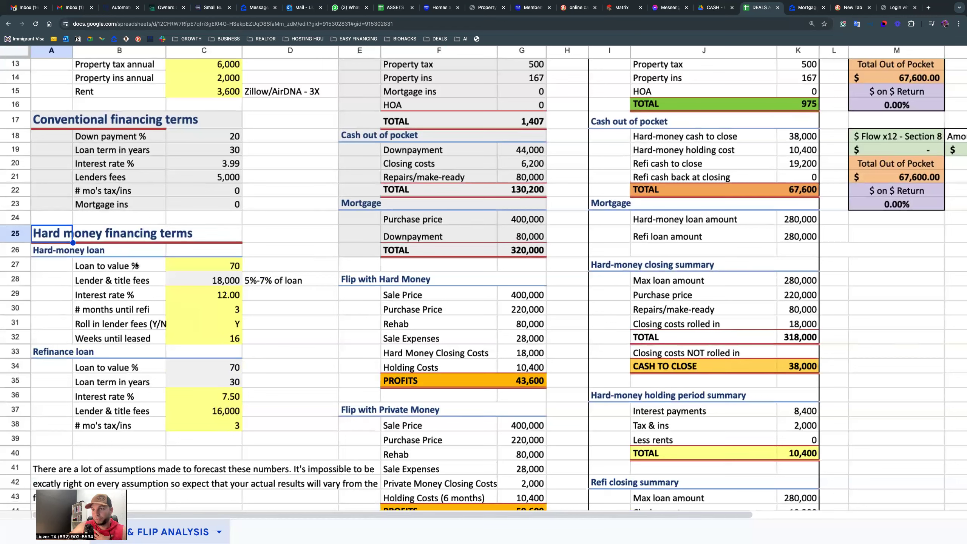
left_click(191, 266)
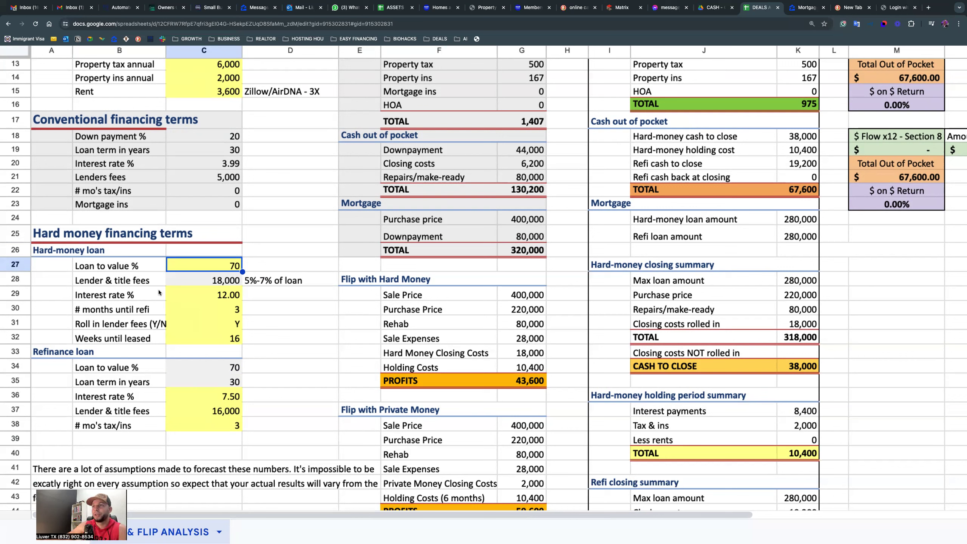
left_click(145, 296)
left_click(220, 297)
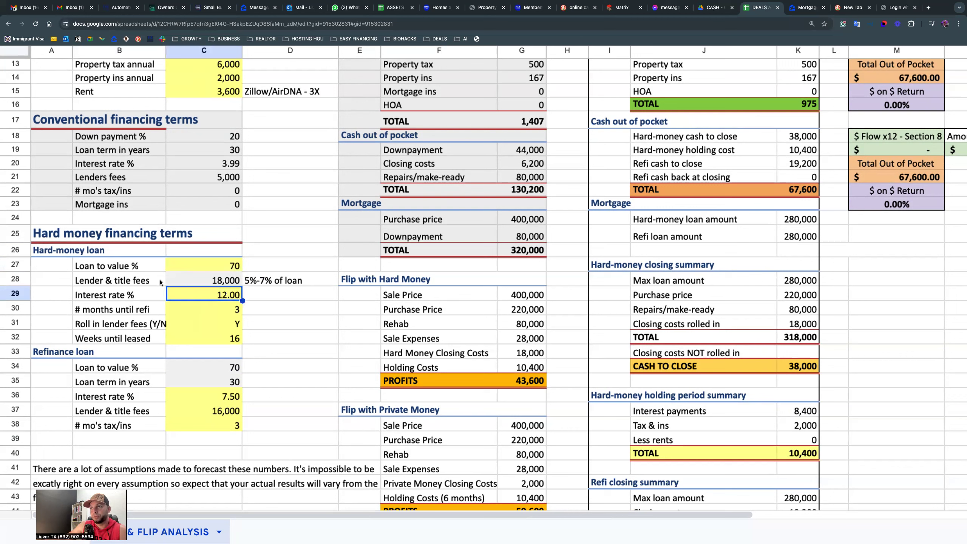
left_click(204, 281)
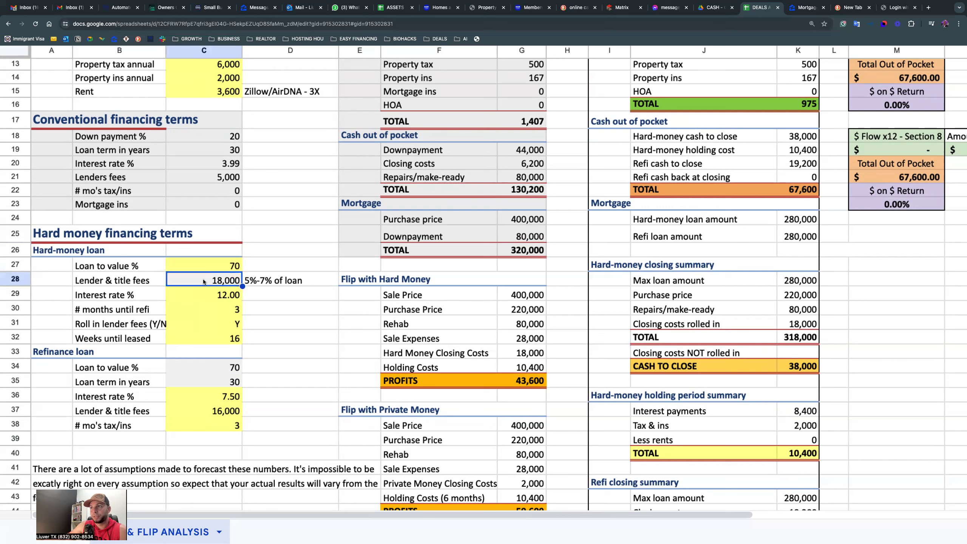
left_click(257, 282)
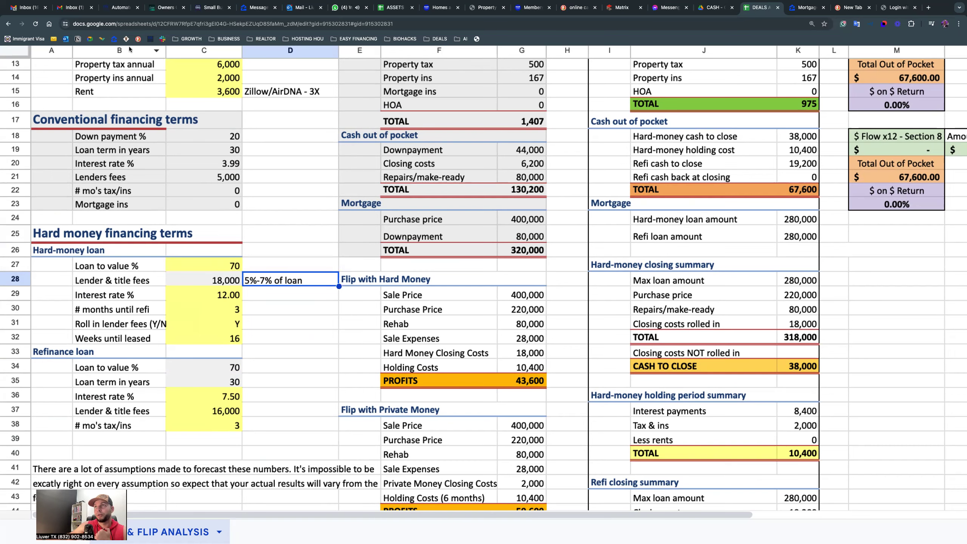
Step: Inspect the formula behind the hard-money loan's Lender & title fees, including its percentage, without changing it
key("Escape")
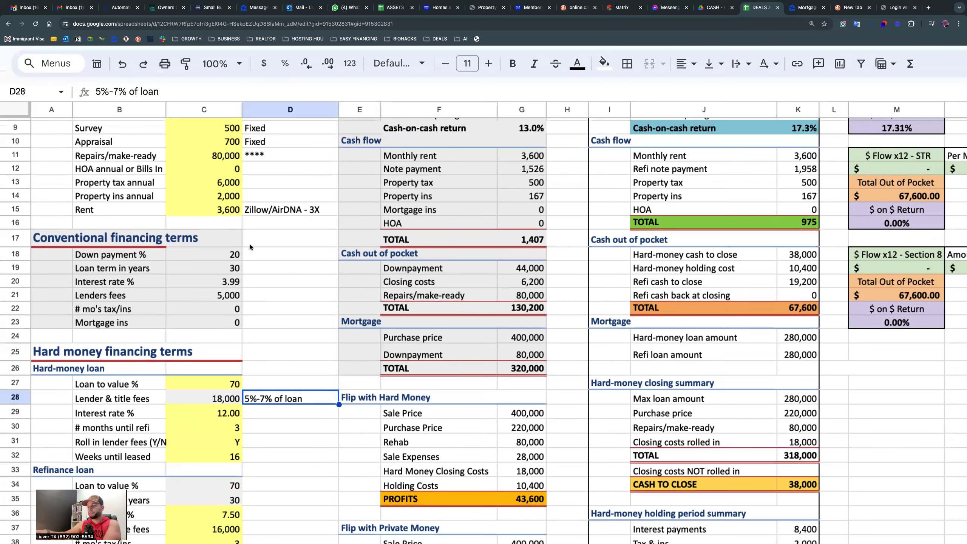
key("super+minus")
key("super+minus")
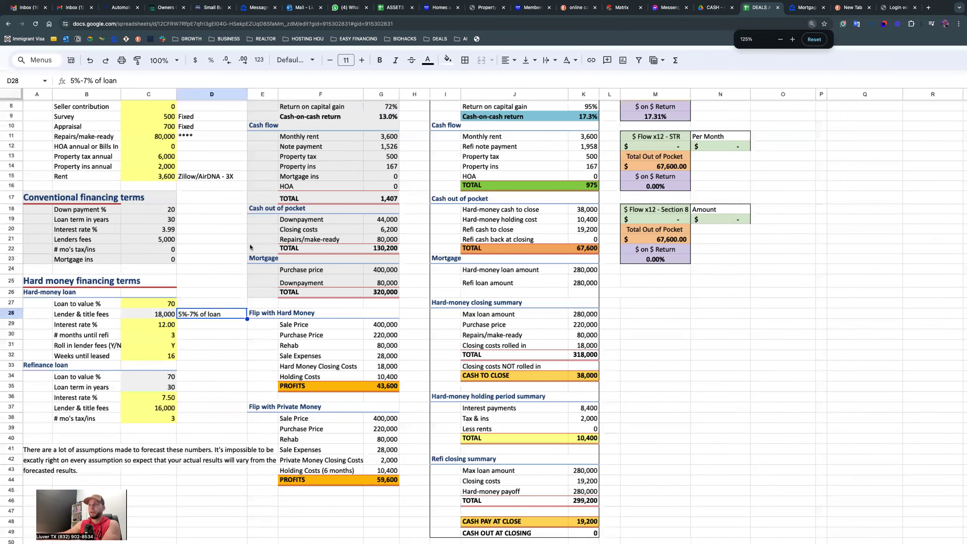
key("super+plus")
key("super+plus")
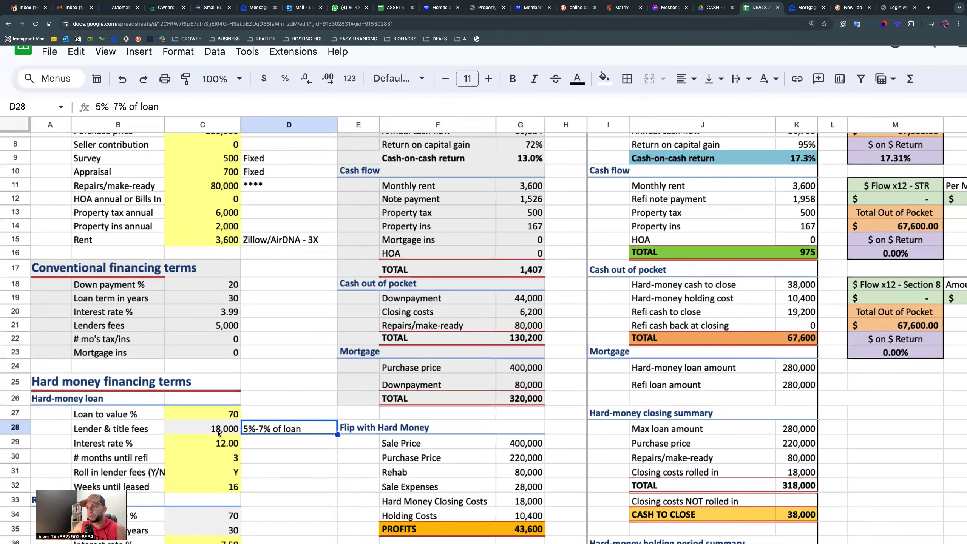
left_click(218, 429)
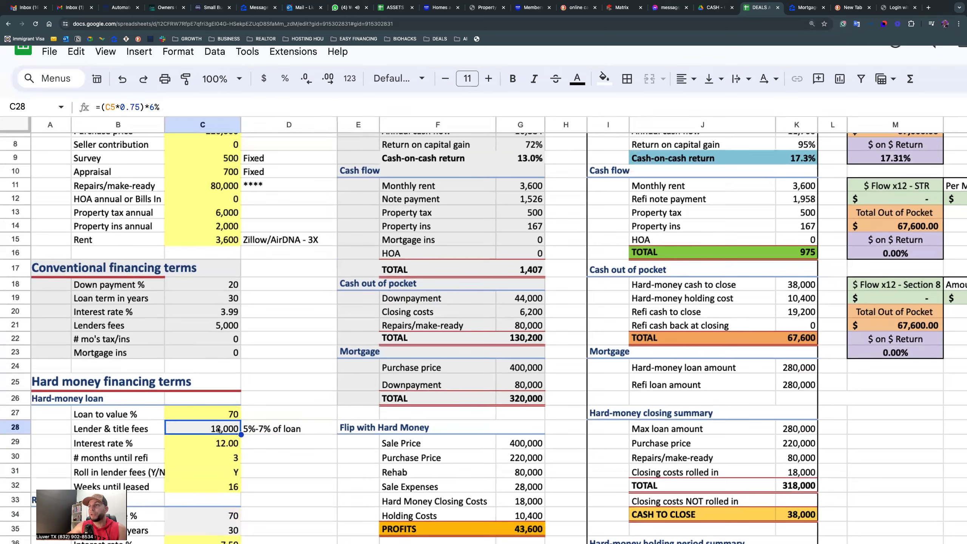
left_click(153, 107)
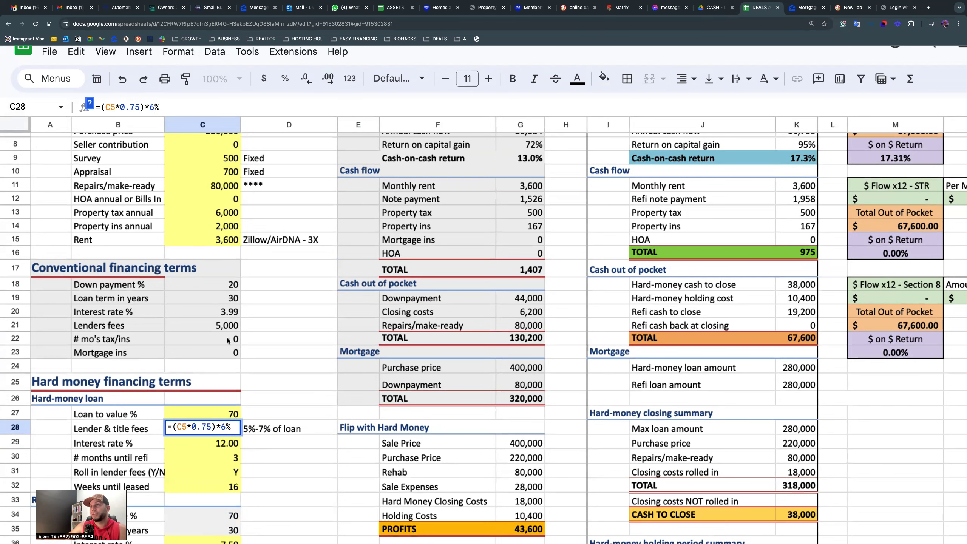
left_click(283, 395)
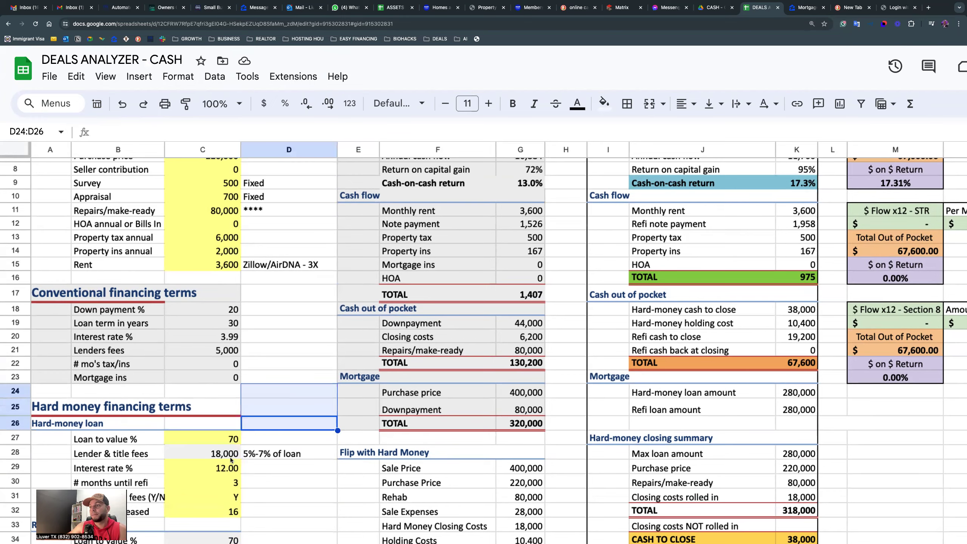
scroll(224, 342, "down", 4)
left_click(220, 317)
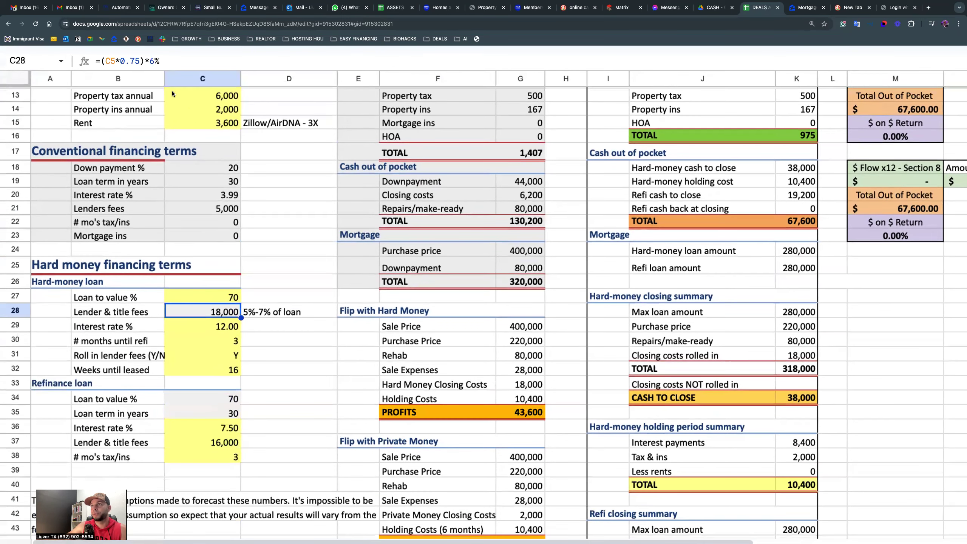
left_click(152, 61)
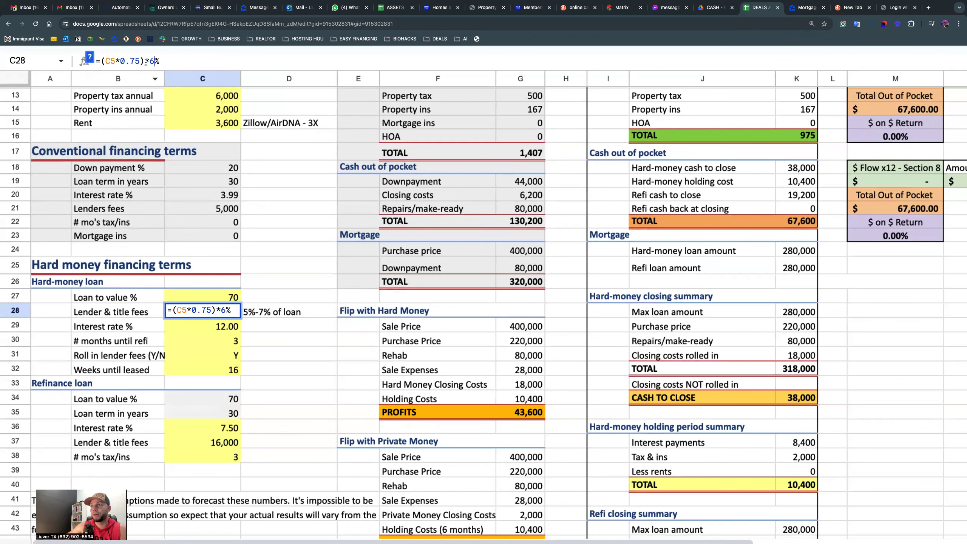
scroll(255, 322, "down", 1)
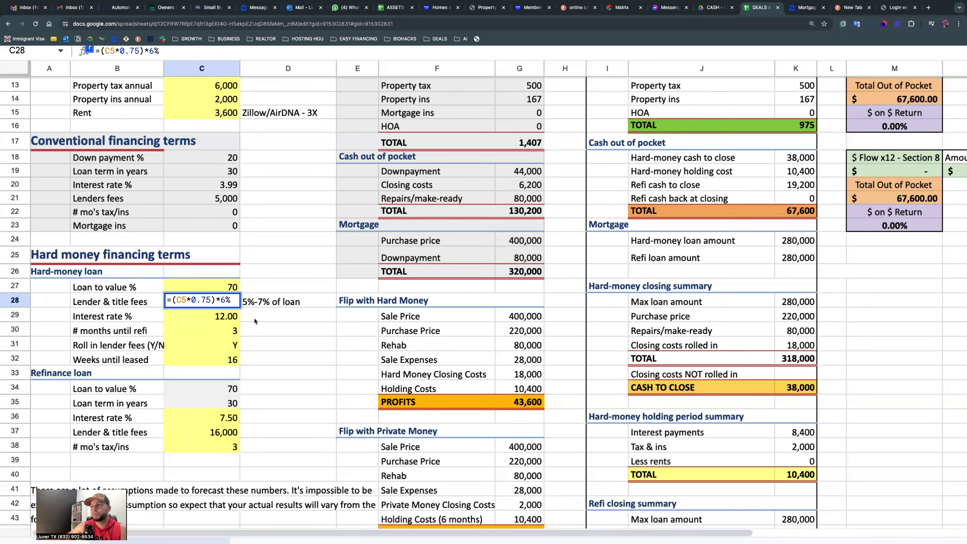
left_click(260, 360)
Step: Review the hard-money loan's interest rate, months until refi, roll-in lender fees and weeks until leased inputs
scroll(262, 300, "down", 2)
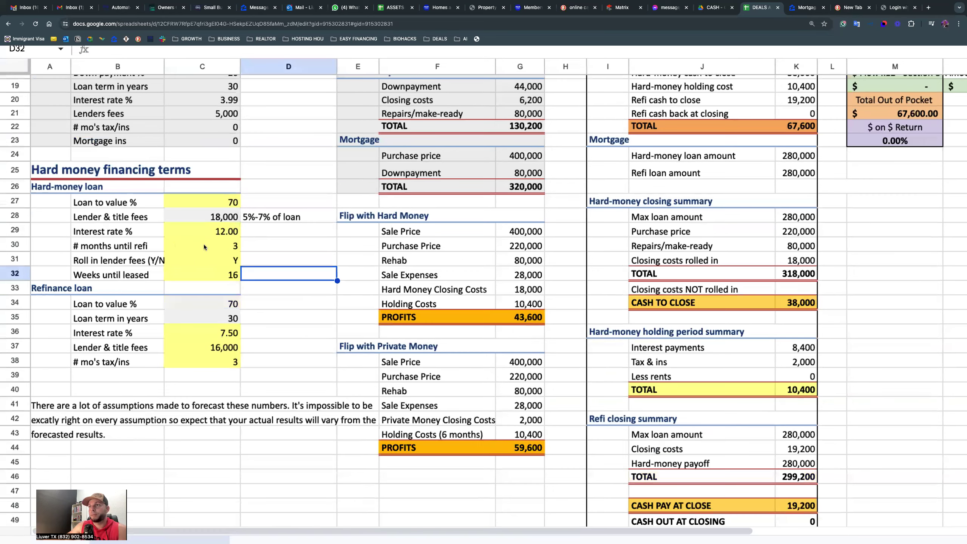
left_click(205, 247)
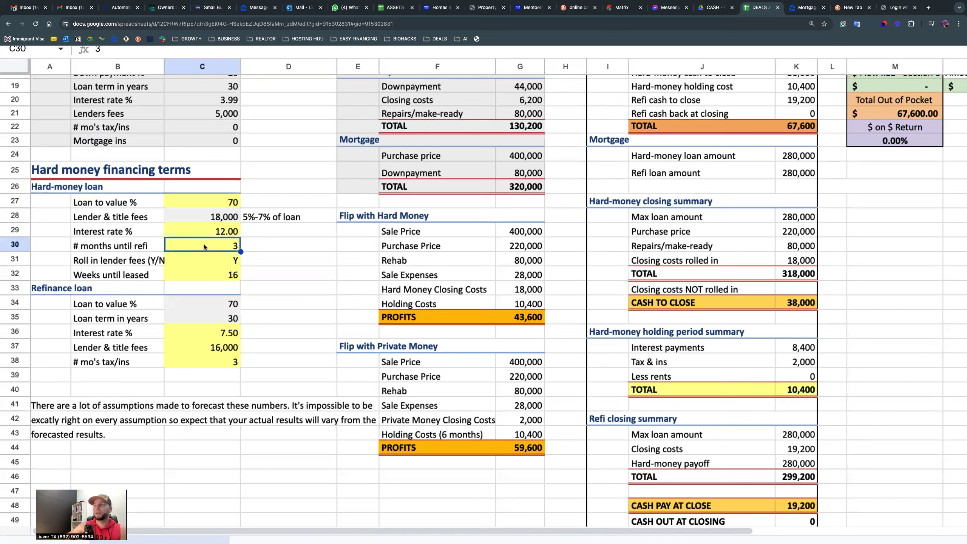
left_click(219, 231)
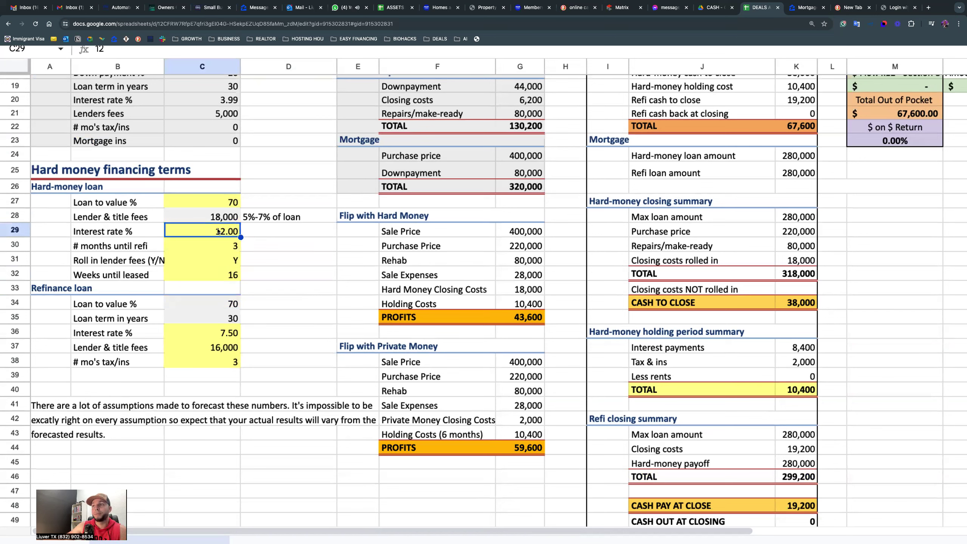
left_click(116, 265)
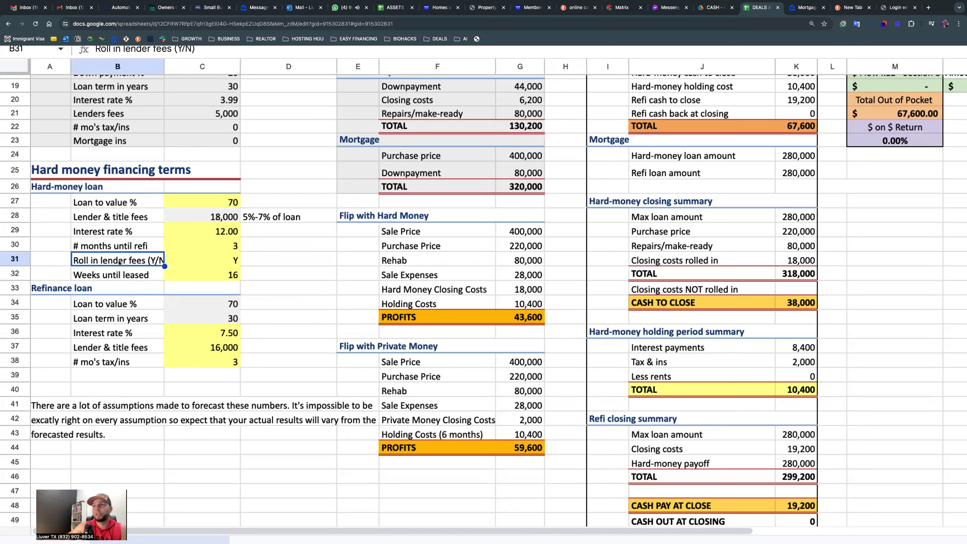
left_click(224, 275)
scroll(224, 274, "down", 1)
left_click(215, 248)
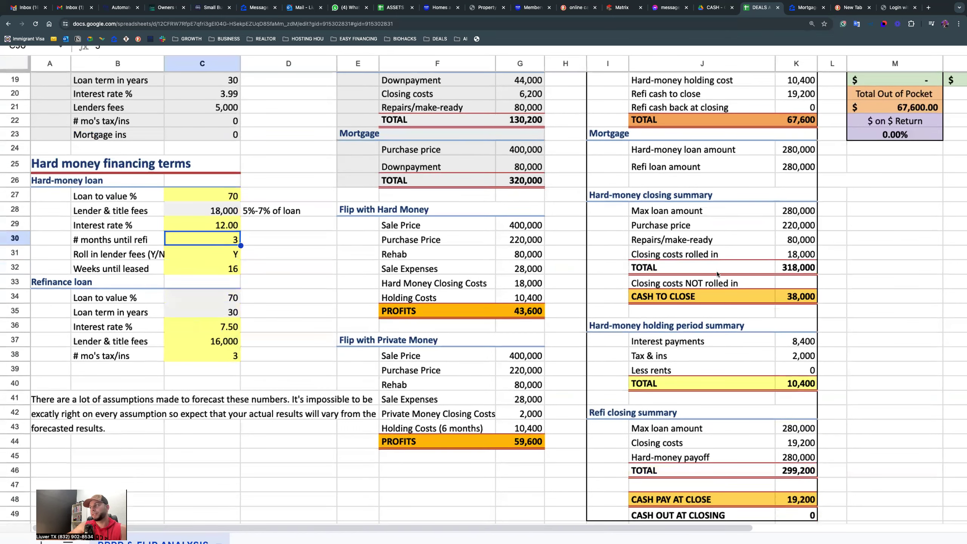
Step: Examine the interest payments, tax & ins and less rents lines in the Hard-money holding period summary
left_click_drag(591, 317, 914, 457)
left_click(683, 359)
scroll(683, 360, "right", 4)
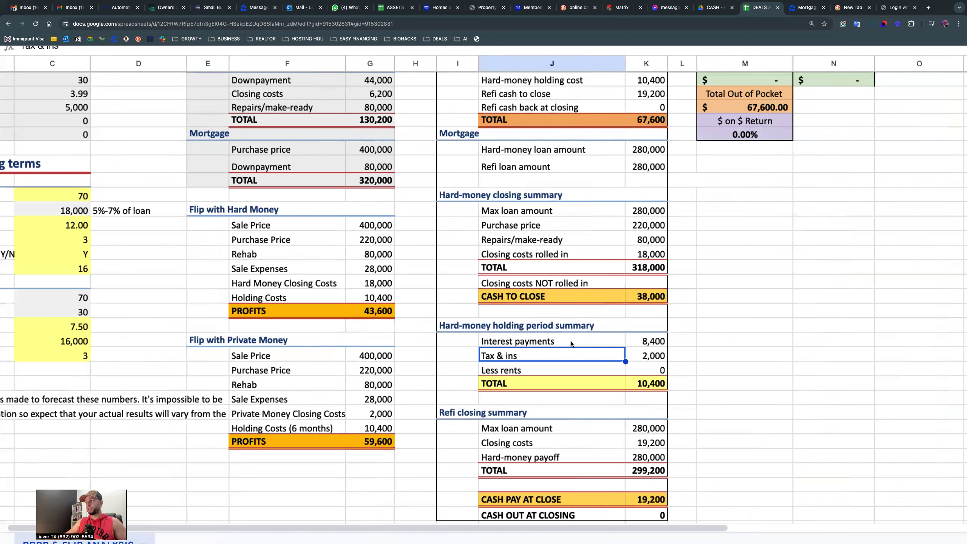
left_click(546, 371)
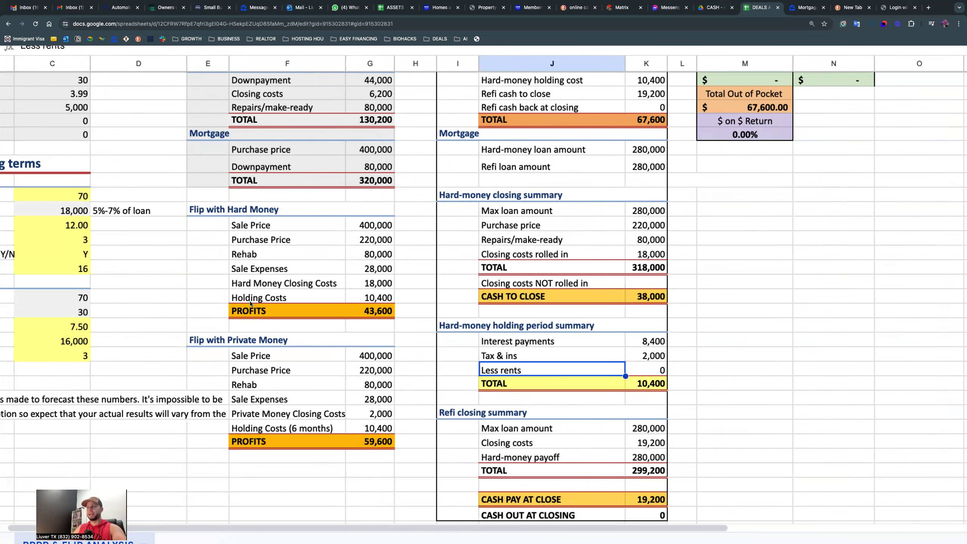
Step: Examine the Refinance loan block under Hard money financing terms, from loan to value through months of tax/ins
scroll(549, 374, "left", 5)
scroll(226, 301, "left", 1)
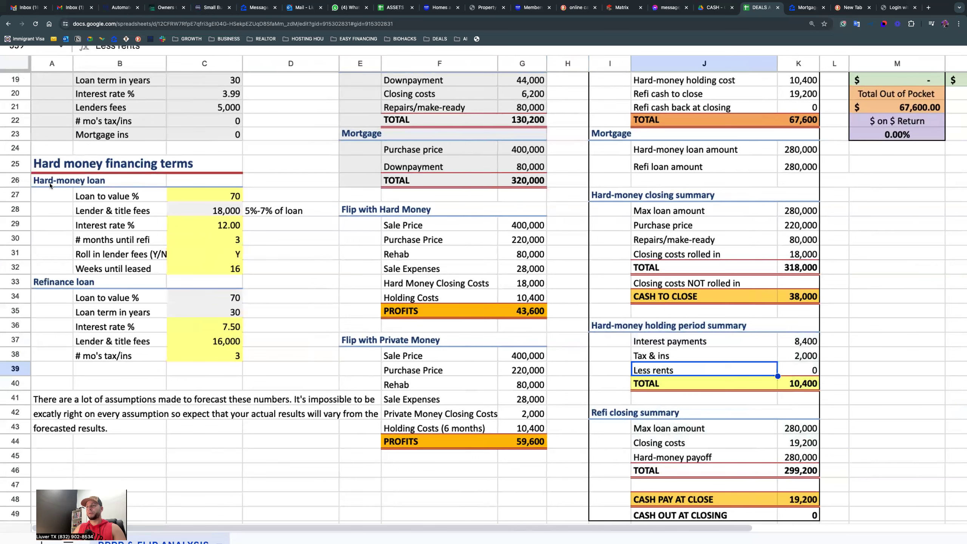
left_click_drag(39, 284, 225, 356)
left_click(282, 353)
scroll(158, 301, "right", 1)
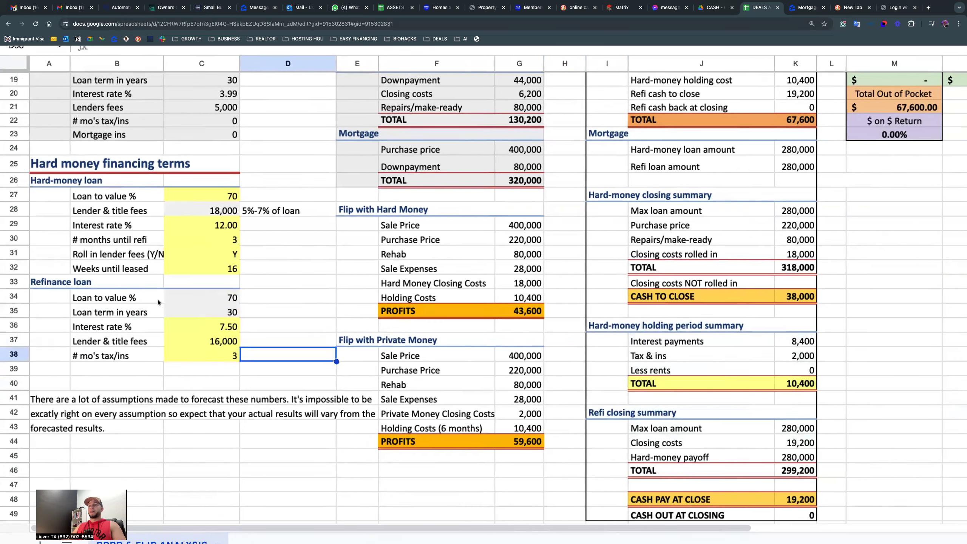
scroll(114, 299, "left", 1)
left_click_drag(50, 285, 242, 357)
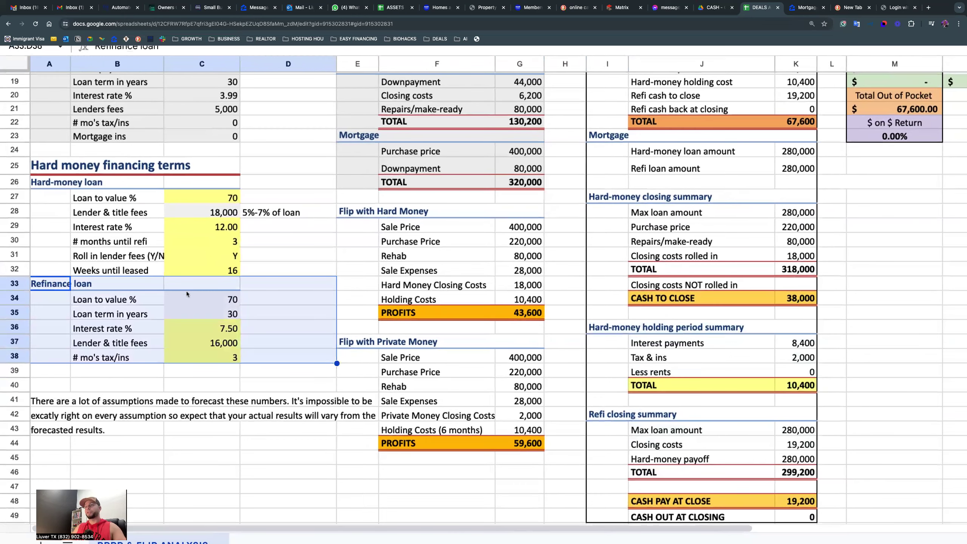
Step: Set the Refinance loan's loan to value to 75%
left_click(202, 301)
double_click(227, 298)
key("BackSpace")
type("5")
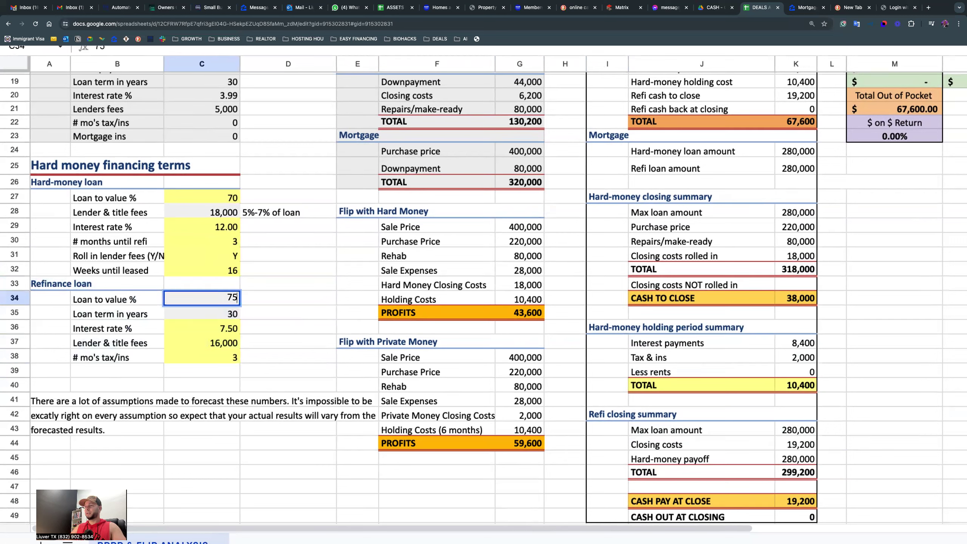
left_click(251, 302)
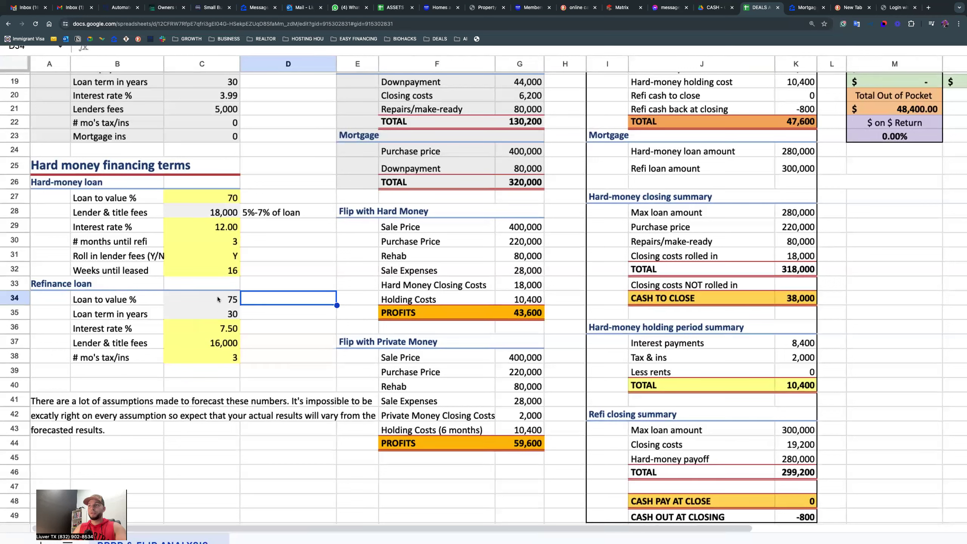
Step: Review the Refinance loan's term and interest rate, and inspect the formula behind its Lender & title fees
left_click(198, 314)
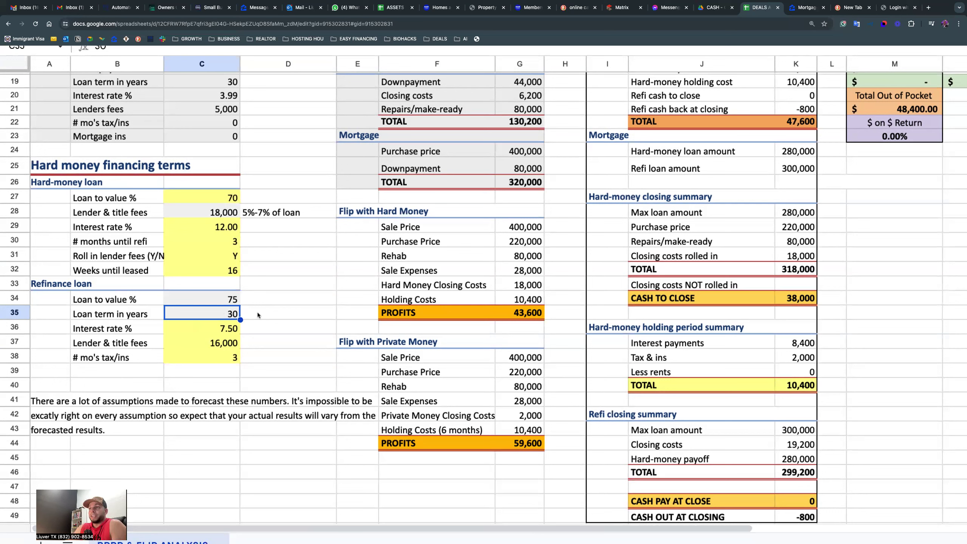
scroll(257, 313, "up", 1)
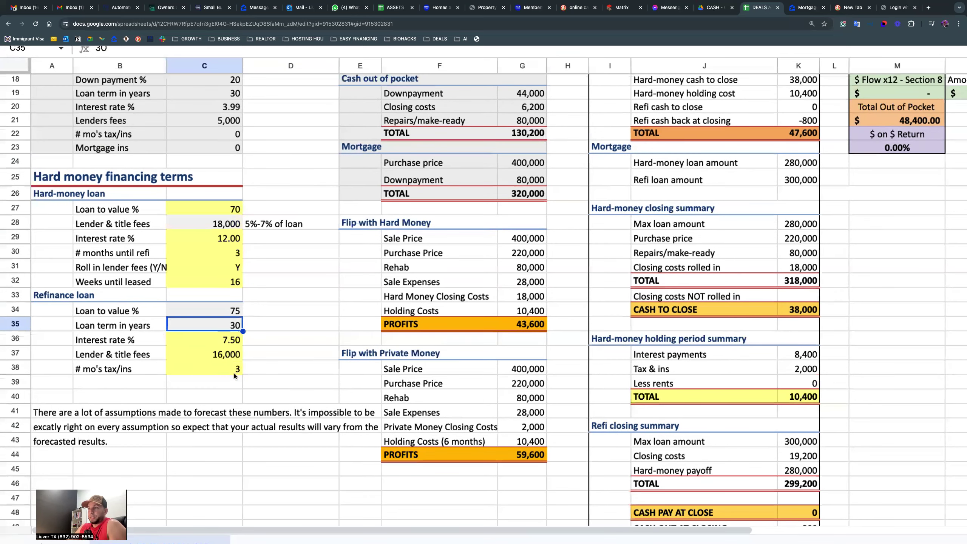
left_click(236, 340)
scroll(230, 276, "down", 2)
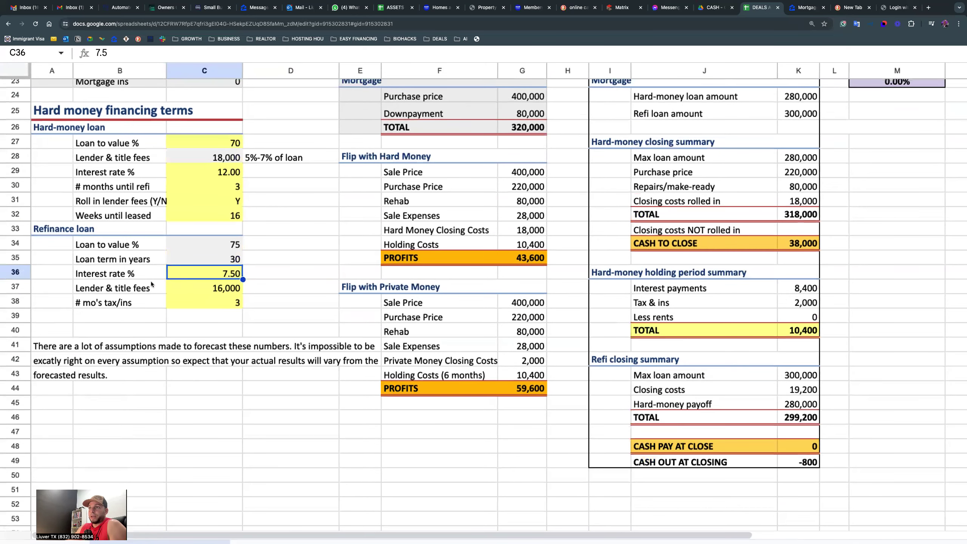
left_click(223, 290)
scroll(223, 290, "up", 2)
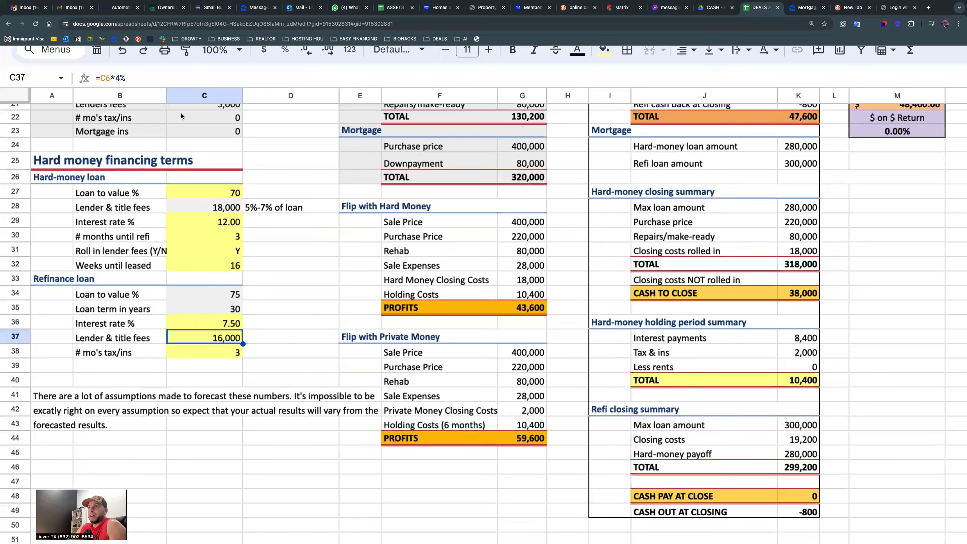
left_click(268, 339)
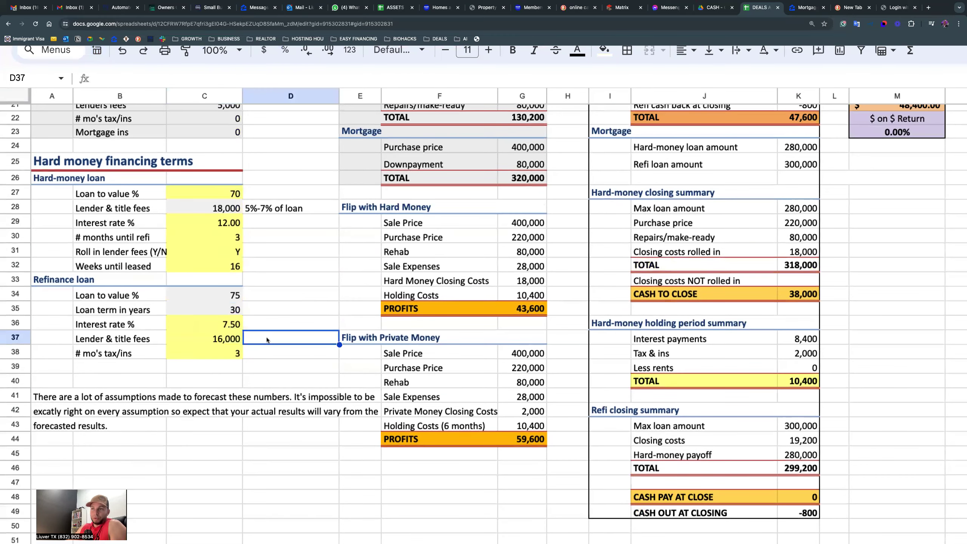
left_click(216, 340)
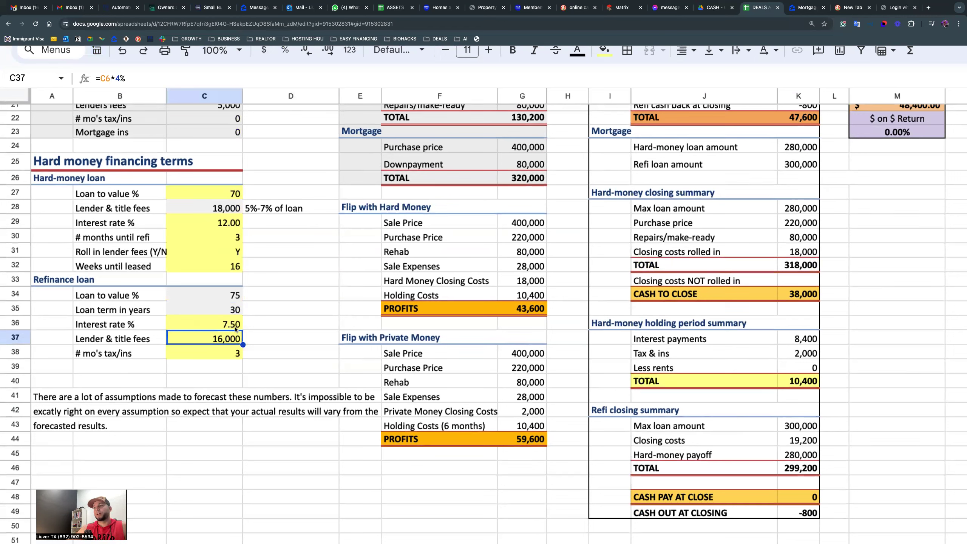
Step: Check the Refinance loan's number of months of tax/ins input
left_click_drag(122, 353, 179, 354)
left_click(213, 372)
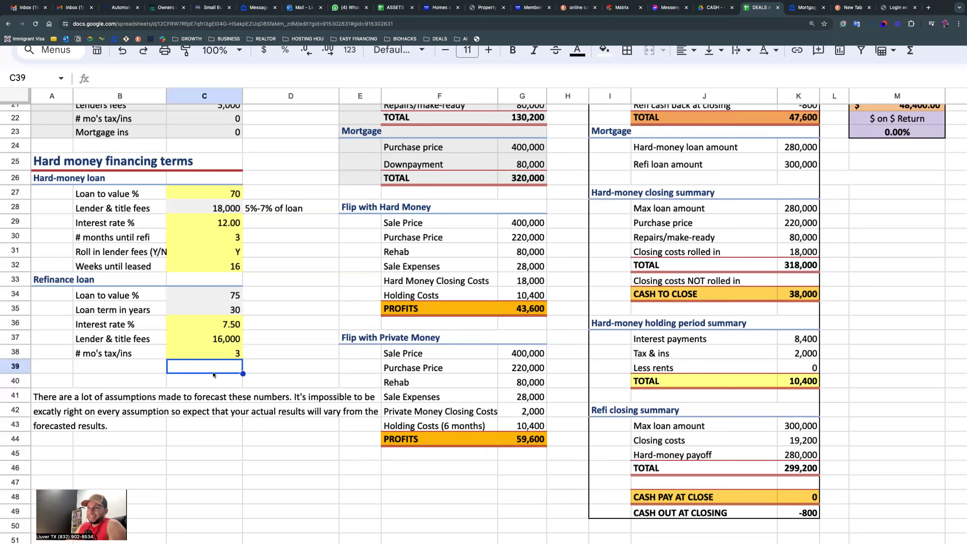
left_click(151, 352)
left_click(197, 354)
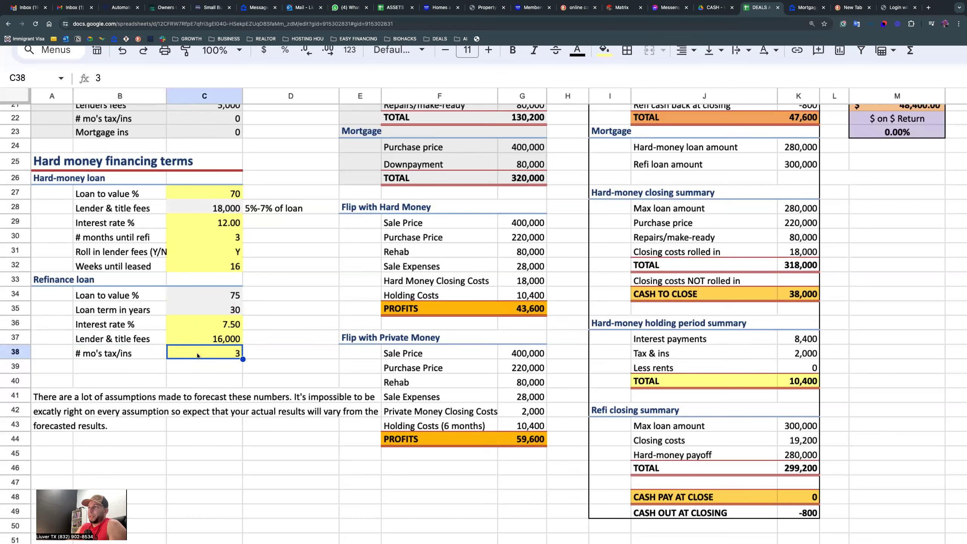
Step: Replace the source note beside the Rent input in The Deal with "Airbnb"
scroll(216, 318, "up", 3)
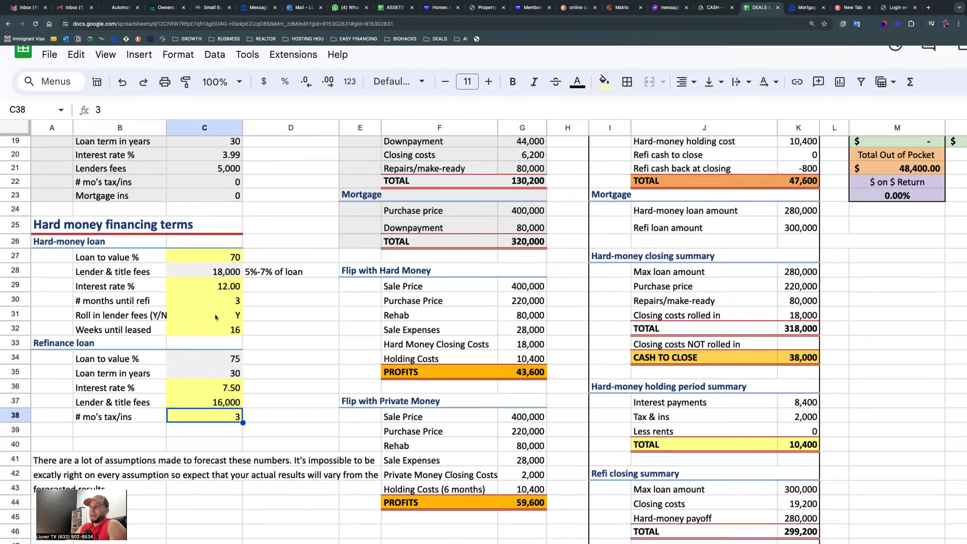
key("ctrl+minus")
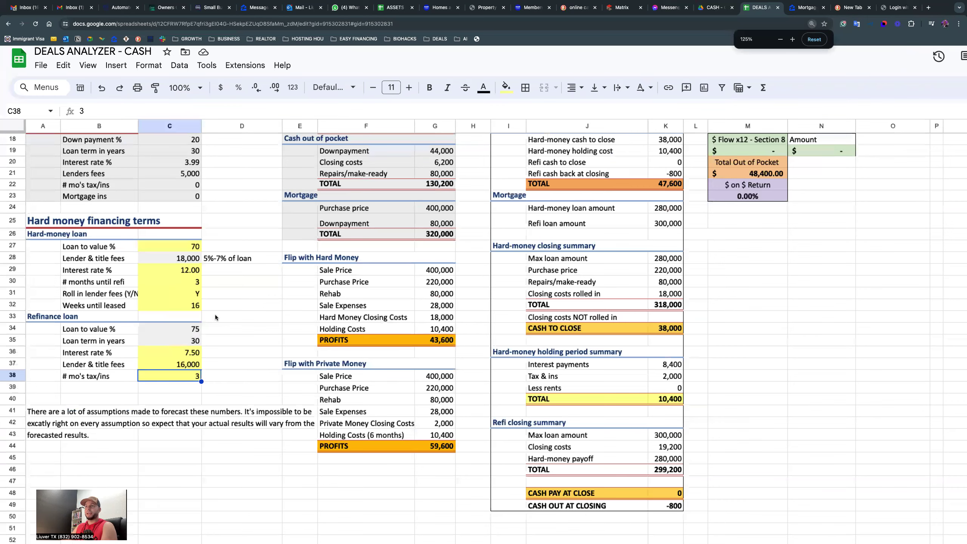
scroll(151, 335, "up", 3)
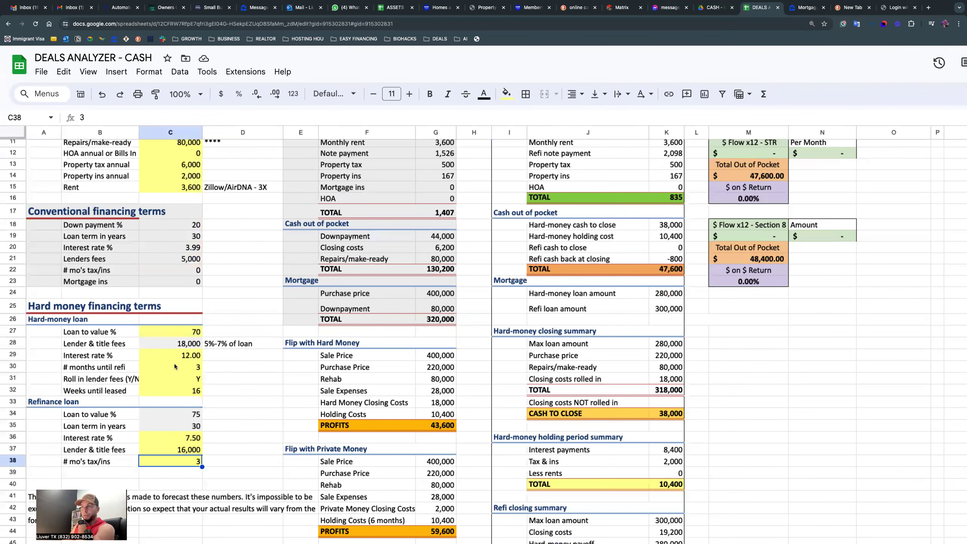
scroll(180, 363, "up", 1)
scroll(179, 363, "up", 2)
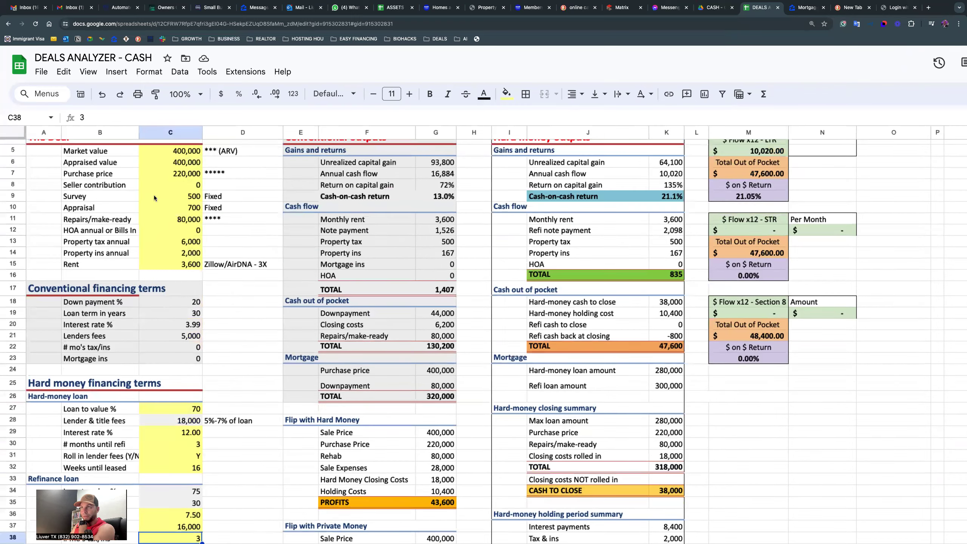
scroll(251, 283, "up", 2)
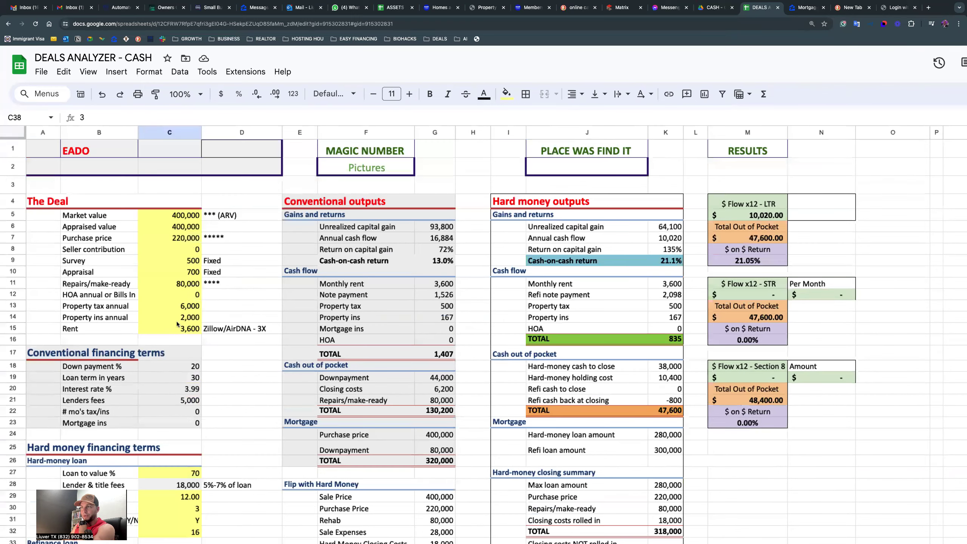
left_click(228, 331)
double_click(227, 328)
left_click(227, 356)
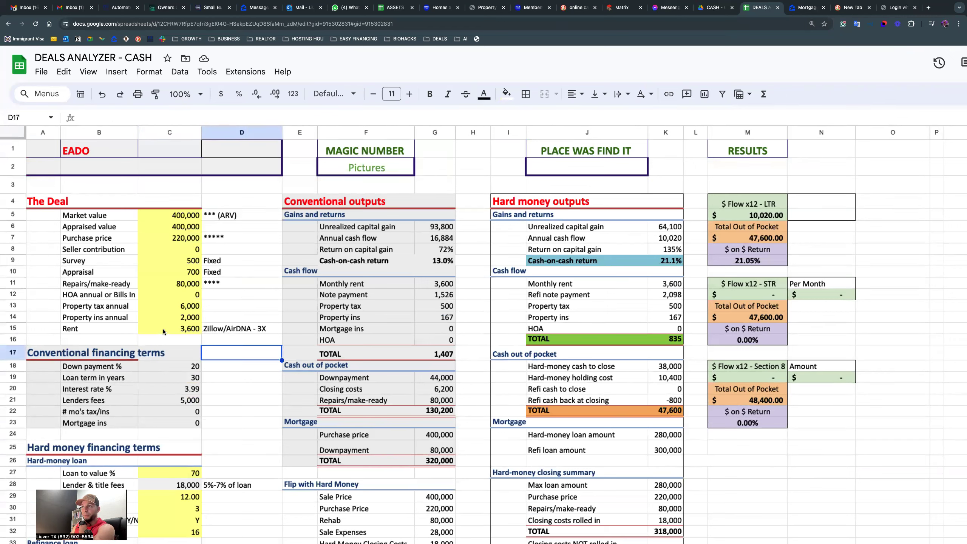
left_click(227, 329)
double_click(226, 328)
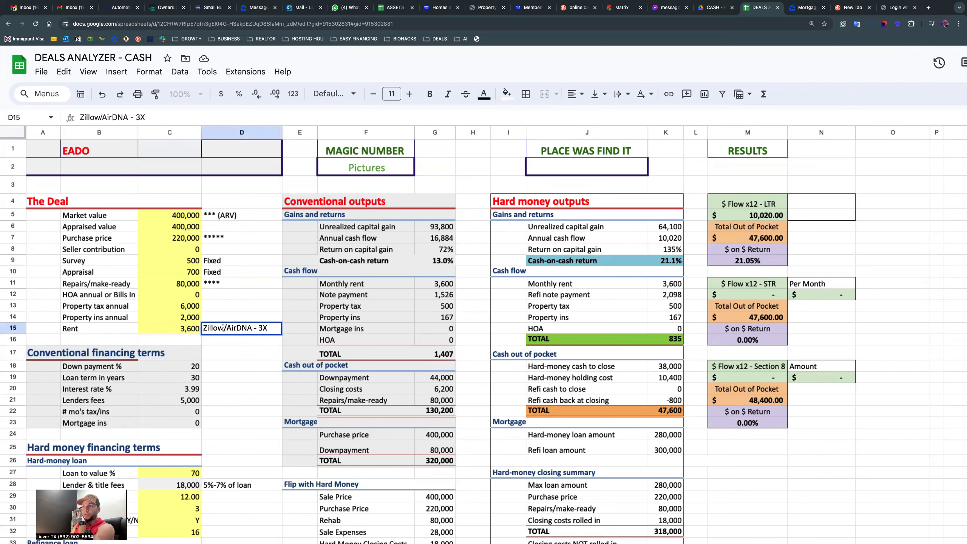
left_click_drag(270, 329, 204, 328)
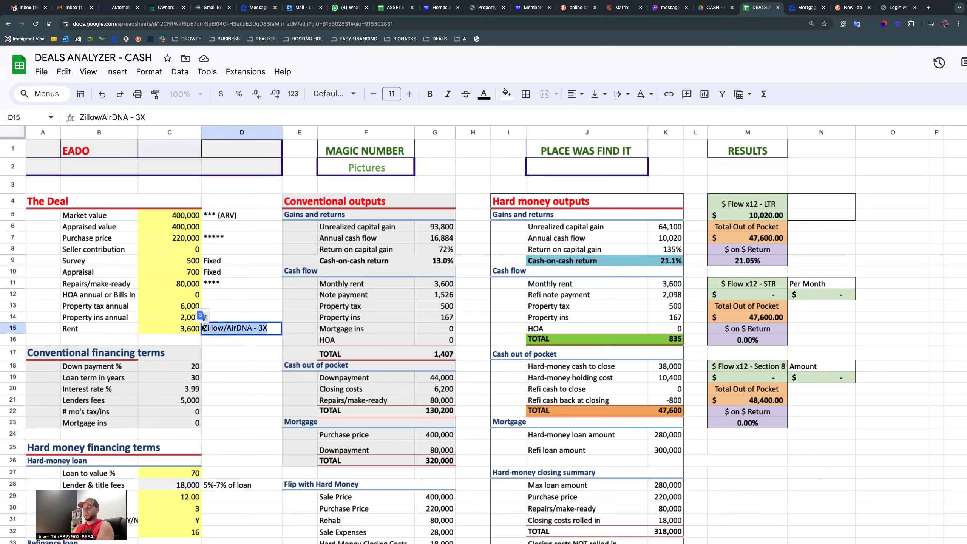
type("Ar")
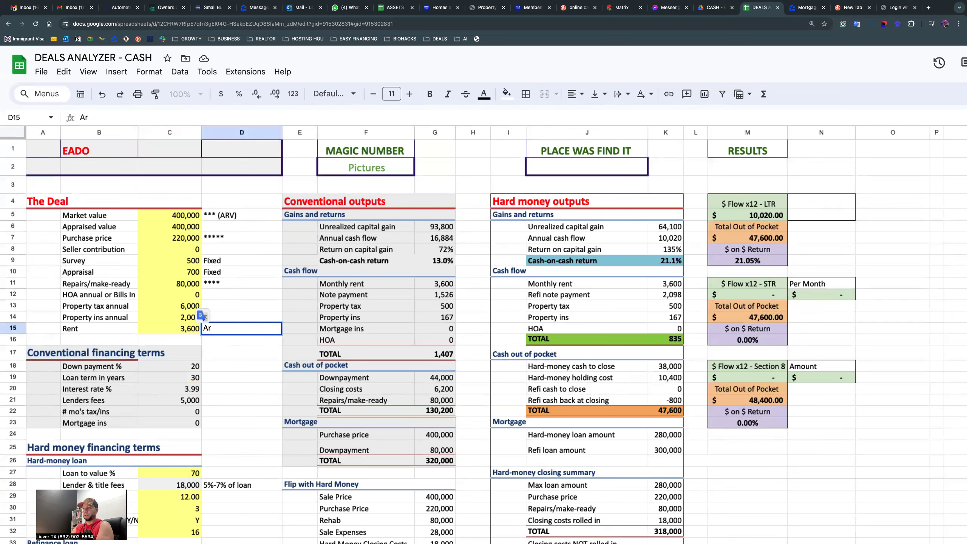
type("irbnb")
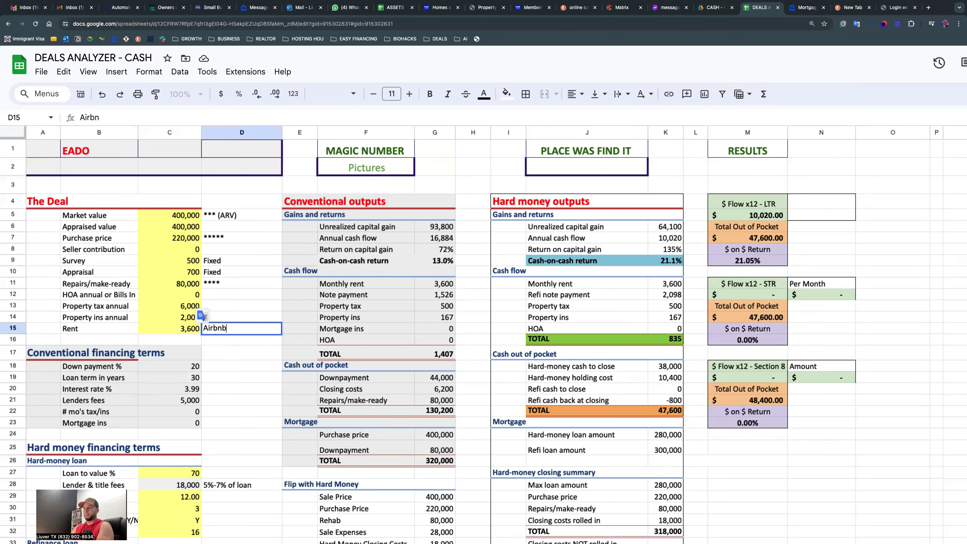
key("Return")
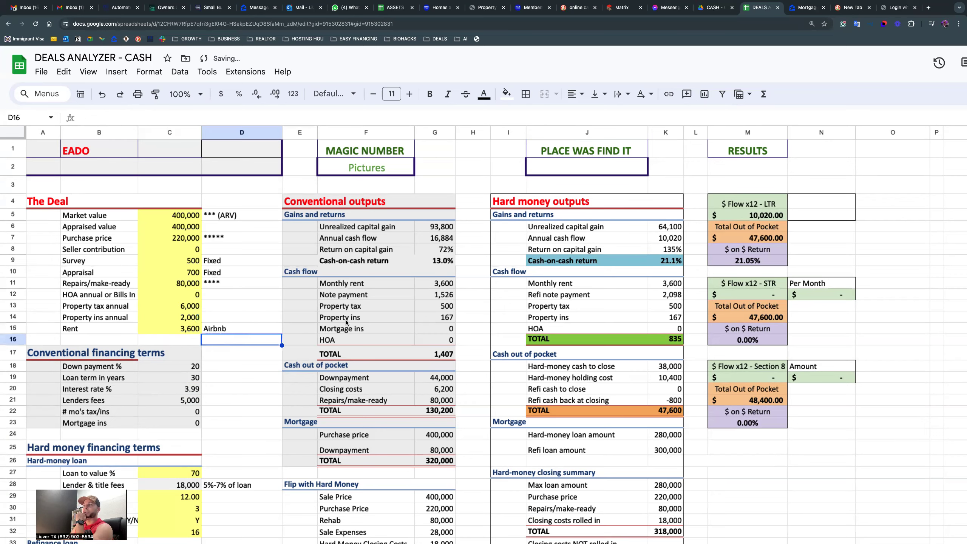
Step: Examine the Hard money outputs, from gains and returns down through the Refi closing summary
scroll(355, 326, "right", 2)
scroll(369, 330, "right", 6)
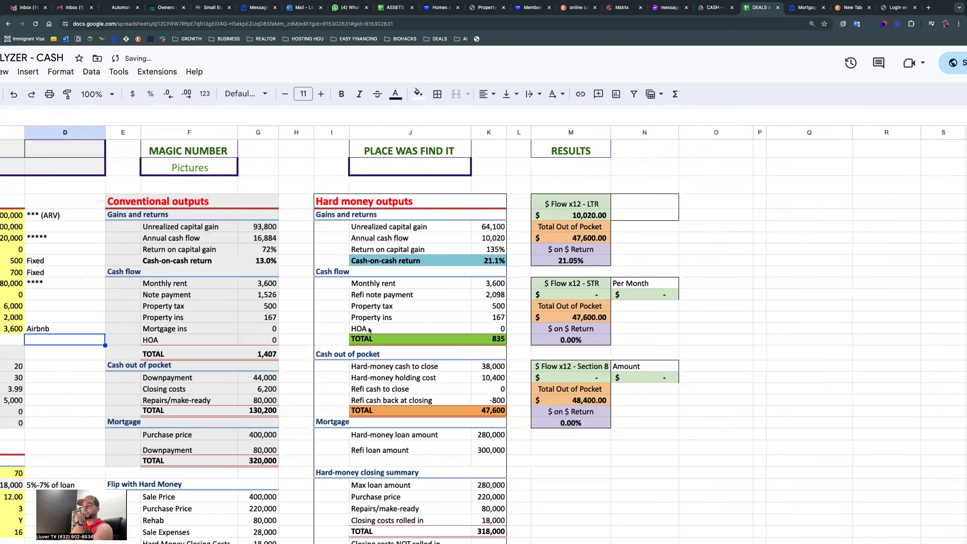
scroll(369, 330, "right", 2)
scroll(369, 330, "down", 1)
scroll(290, 195, "down", 1)
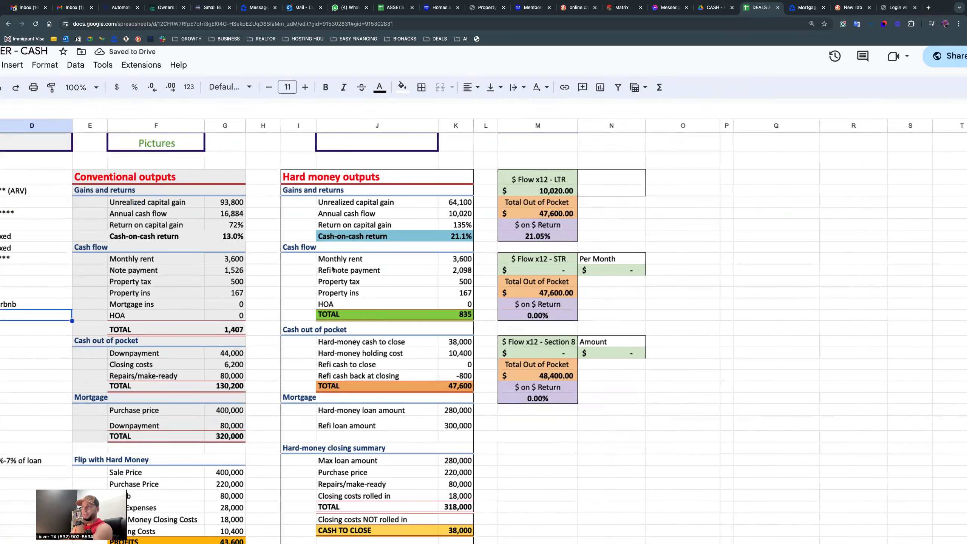
scroll(335, 278, "down", 2)
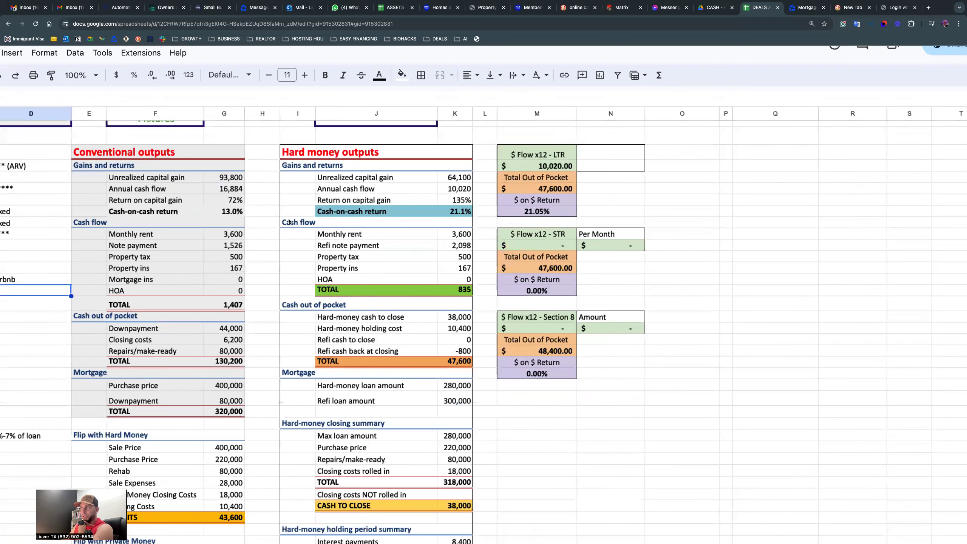
scroll(289, 221, "down", 5)
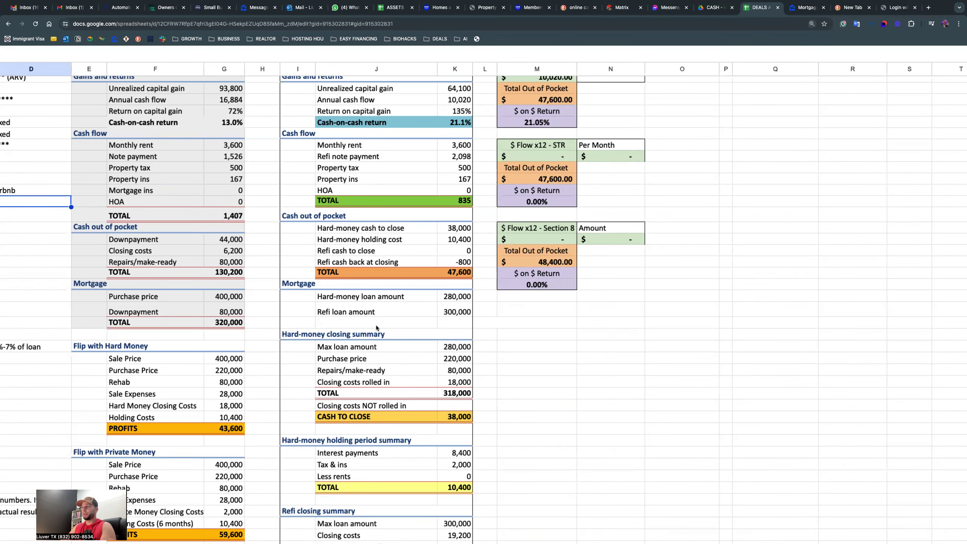
key("ctrl+minus")
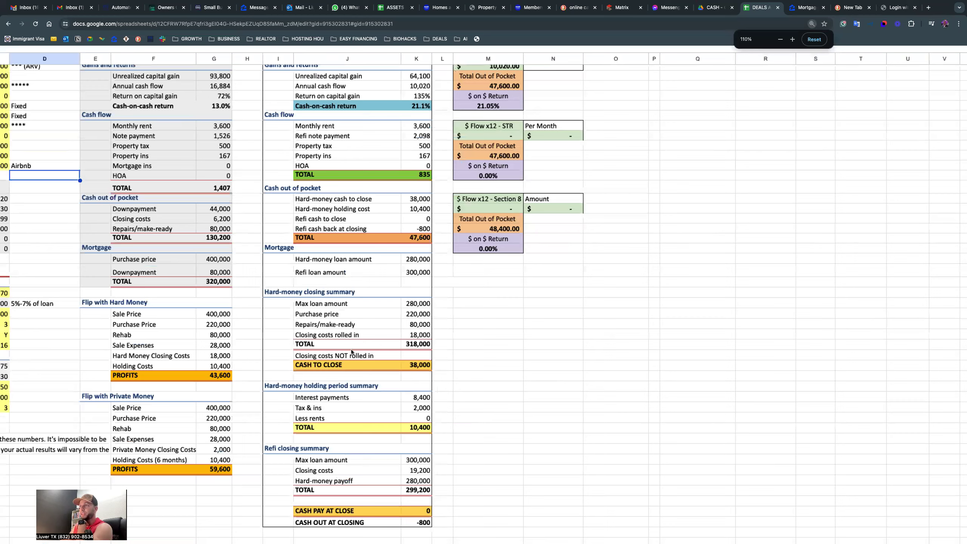
Step: Review The Deal inputs from market value to rent, together with the hard money financing terms below them
scroll(316, 288, "up", 5)
scroll(317, 288, "left", 5)
left_click_drag(155, 195, 145, 293)
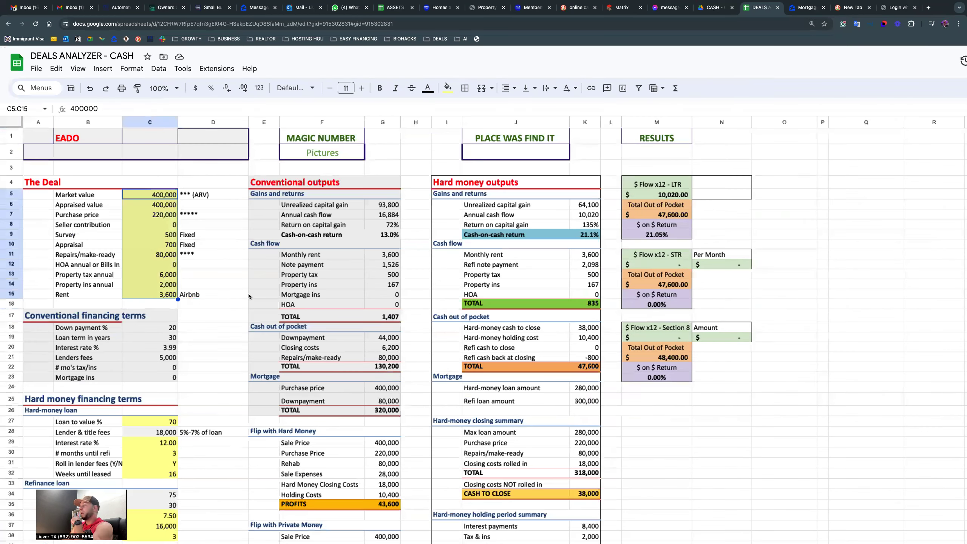
scroll(248, 296, "down", 5)
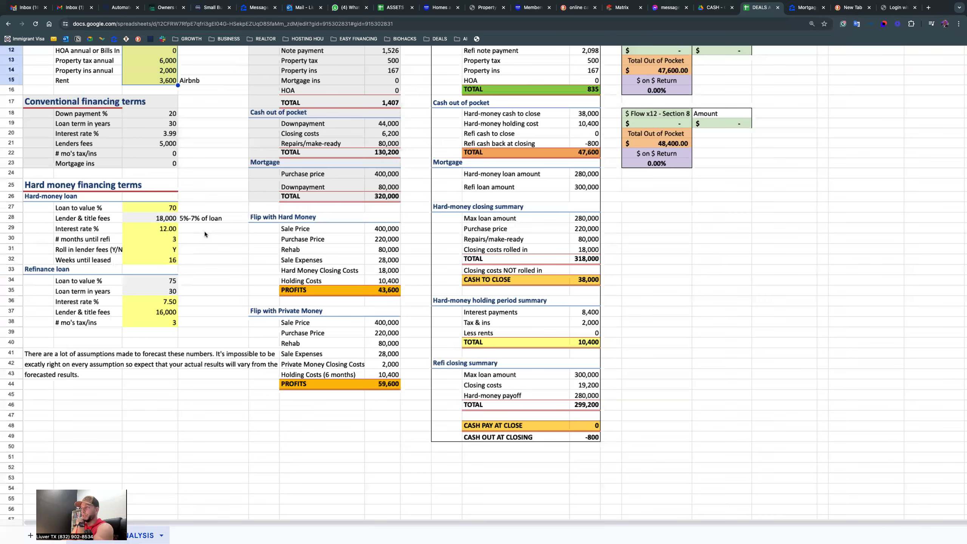
scroll(552, 295, "up", 5)
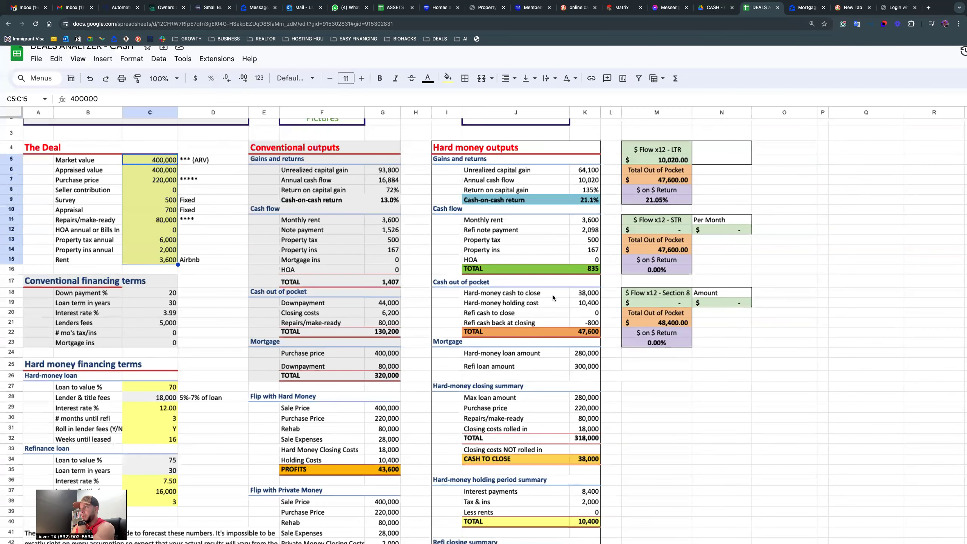
scroll(553, 295, "up", 3)
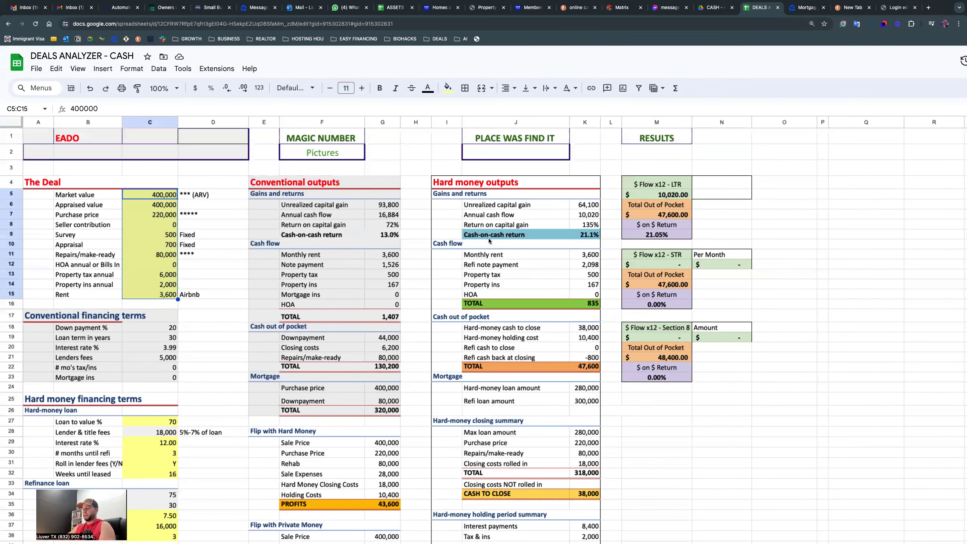
Step: Examine the hard-money Cash out of pocket block with its total formula, and the Hard-money closing summary down to CASH TO CLOSE
left_click_drag(438, 315, 579, 369)
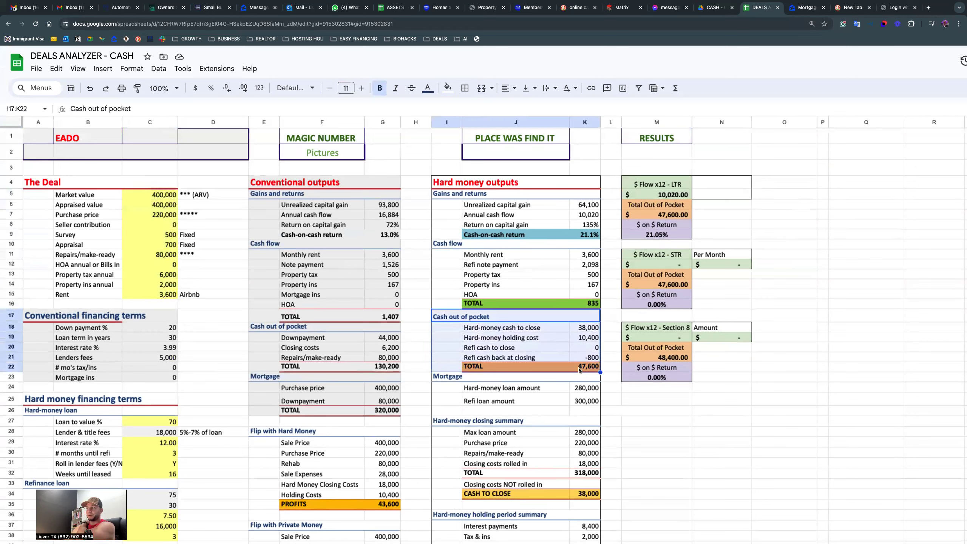
left_click(579, 369)
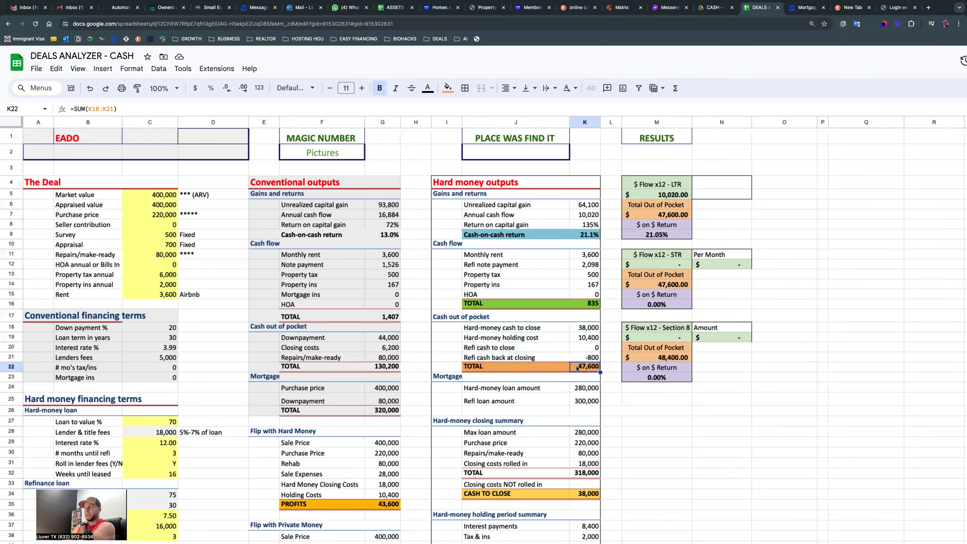
scroll(577, 368, "down", 3)
scroll(455, 288, "down", 2)
left_click_drag(443, 290, 506, 363)
left_click(626, 360)
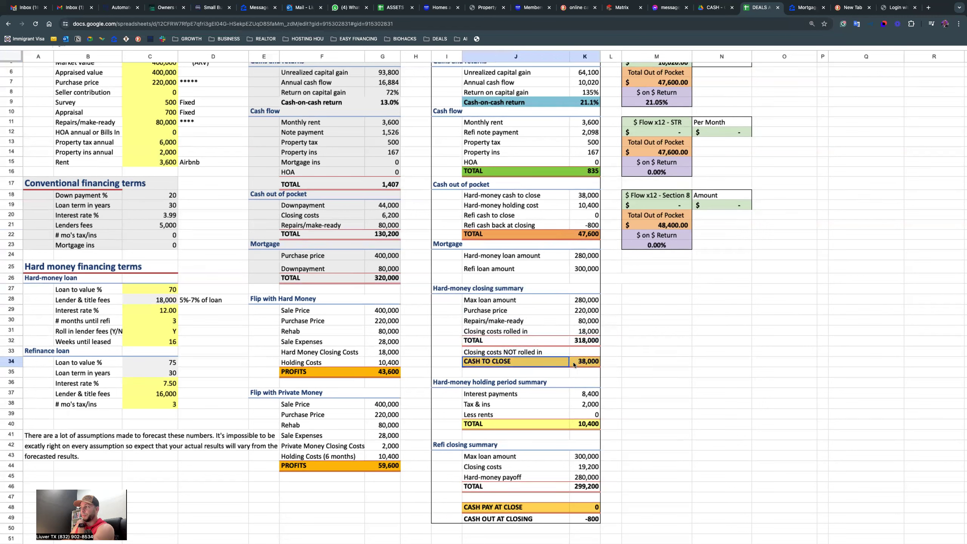
Step: Append "(1st Closing)" to the Hard-money closing summary heading
left_click_drag(451, 291, 534, 351)
double_click(532, 288)
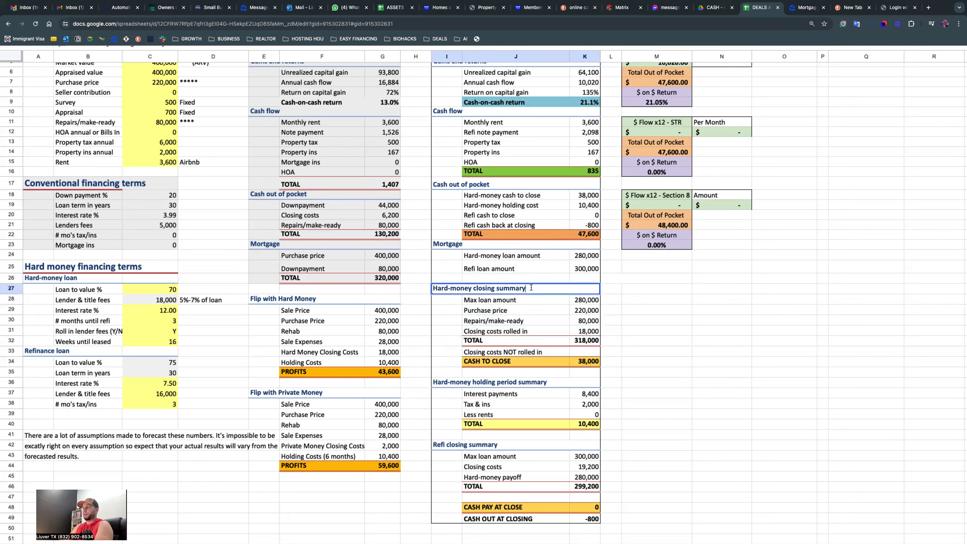
type("()")
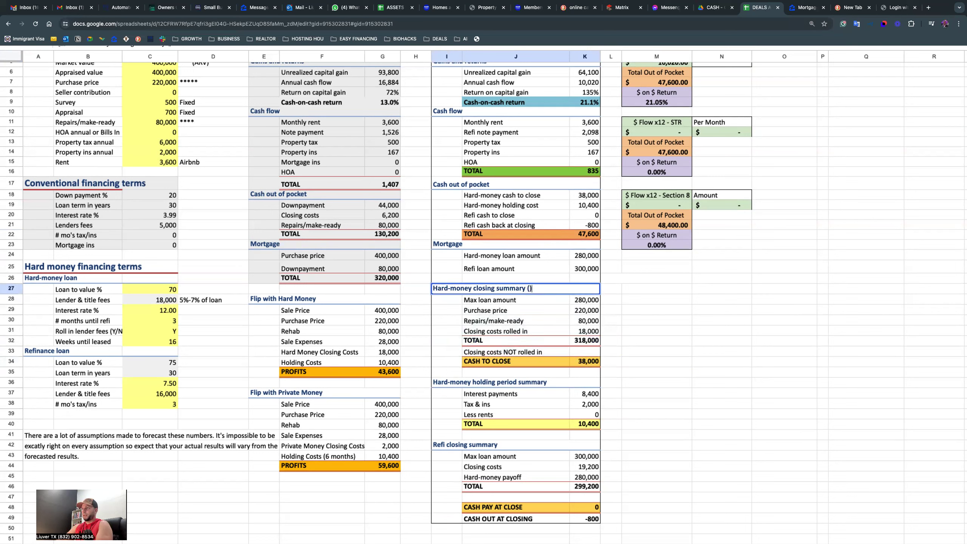
type("1st Closing")
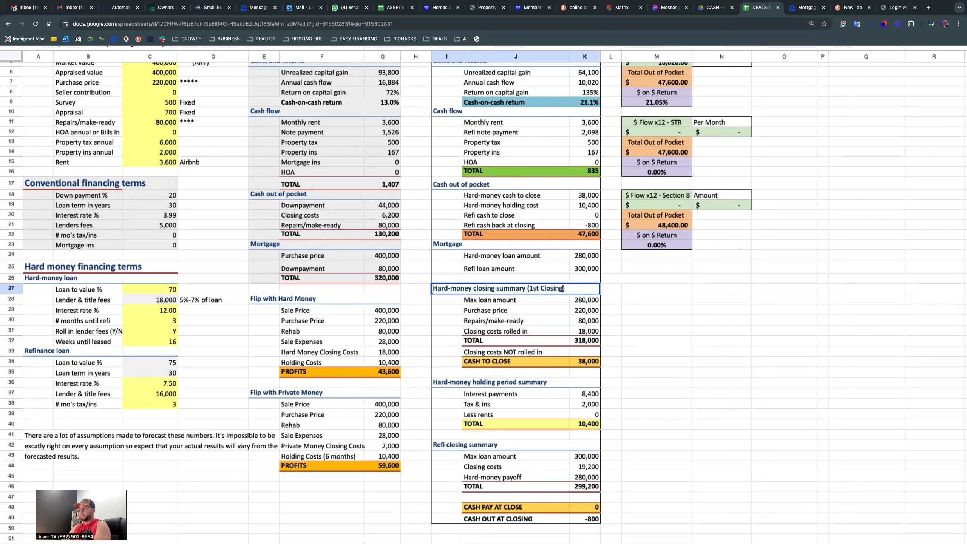
left_click(532, 382)
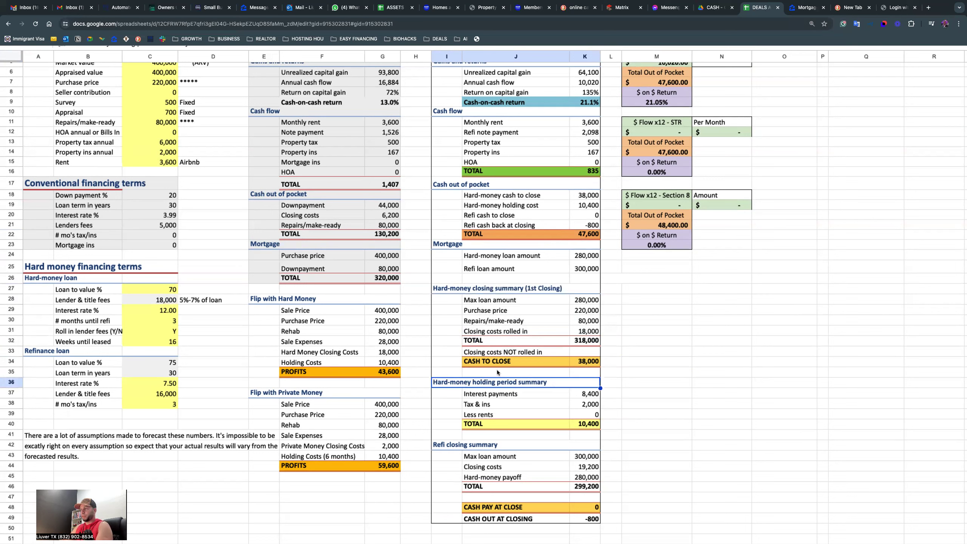
Step: Append "(2nd Closing)" to the Refi closing summary heading
double_click(501, 444)
type("()")
key("Left")
type("2nd Clios")
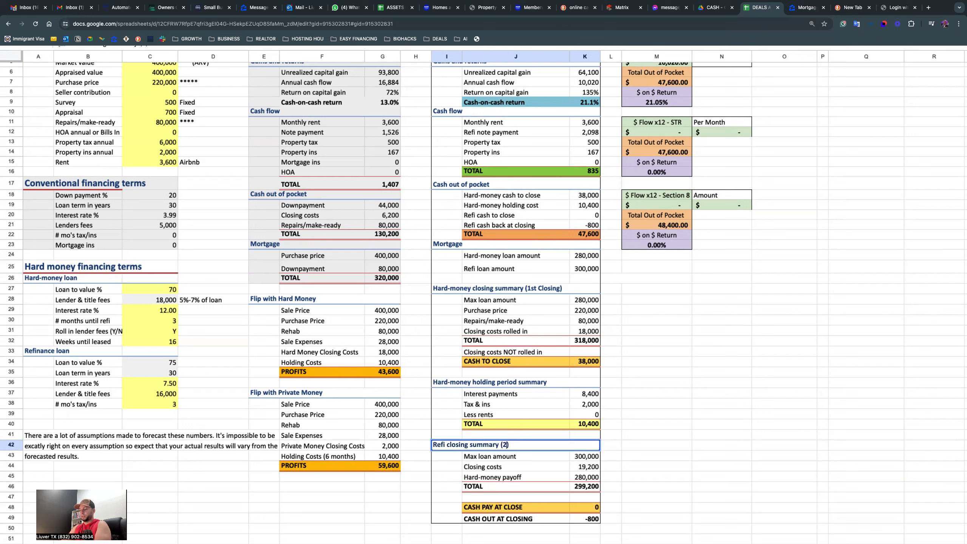
key("BackSpace")
key("BackSpace")
key("BackSpace")
type("osing")
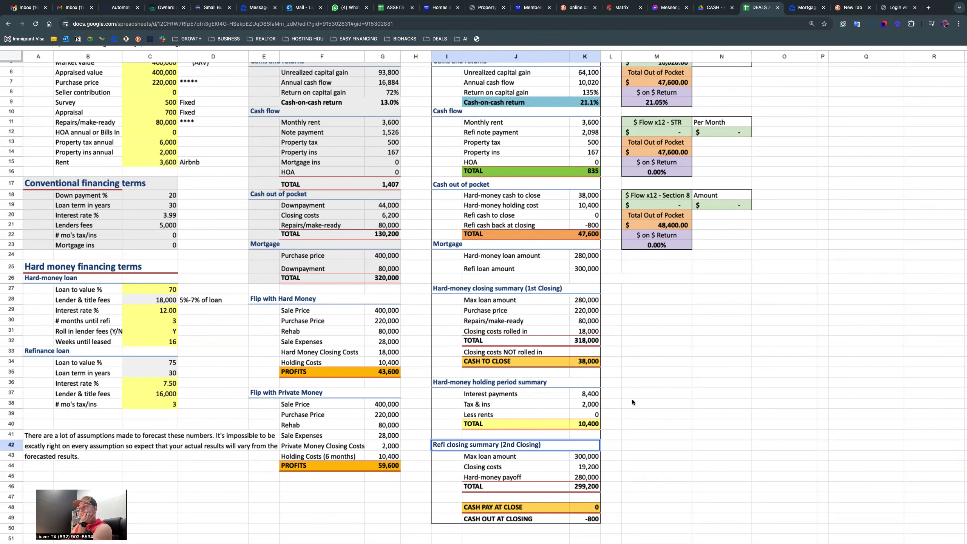
left_click(517, 381)
Step: Examine the hard-money Cash out of pocket block, the first closing summary, the holding period summary and the refi closing summary's cash lines
scroll(447, 319, "up", 4)
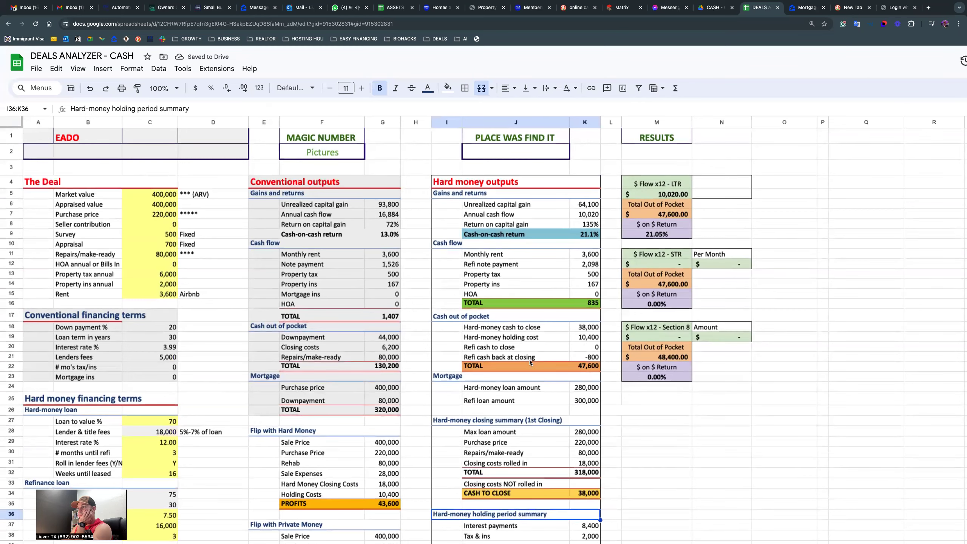
scroll(529, 360, "down", 3)
scroll(458, 252, "down", 2)
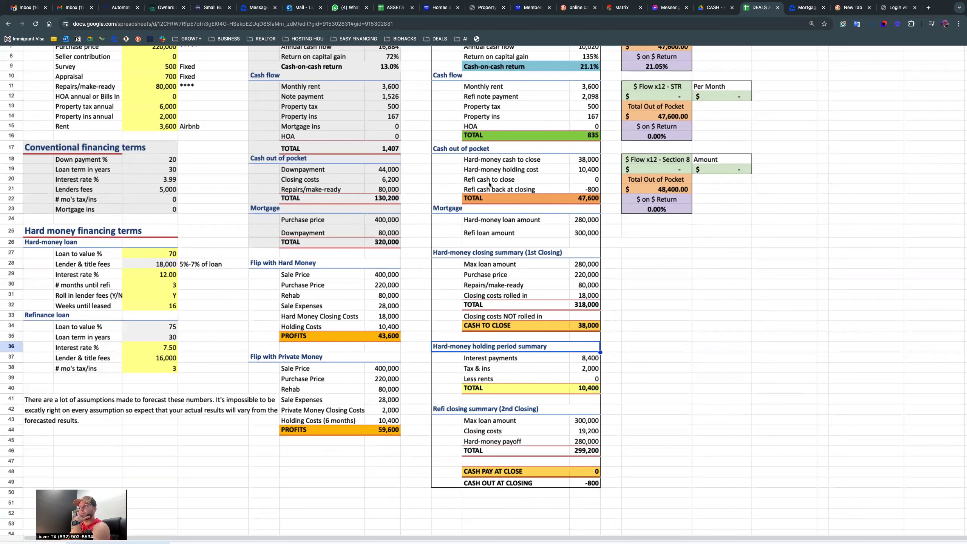
left_click_drag(440, 147, 563, 221)
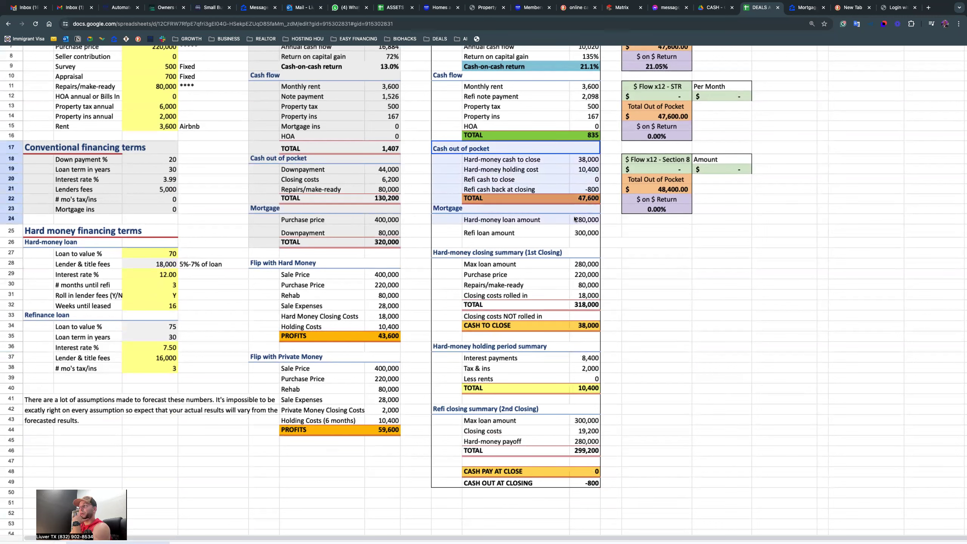
left_click(612, 188)
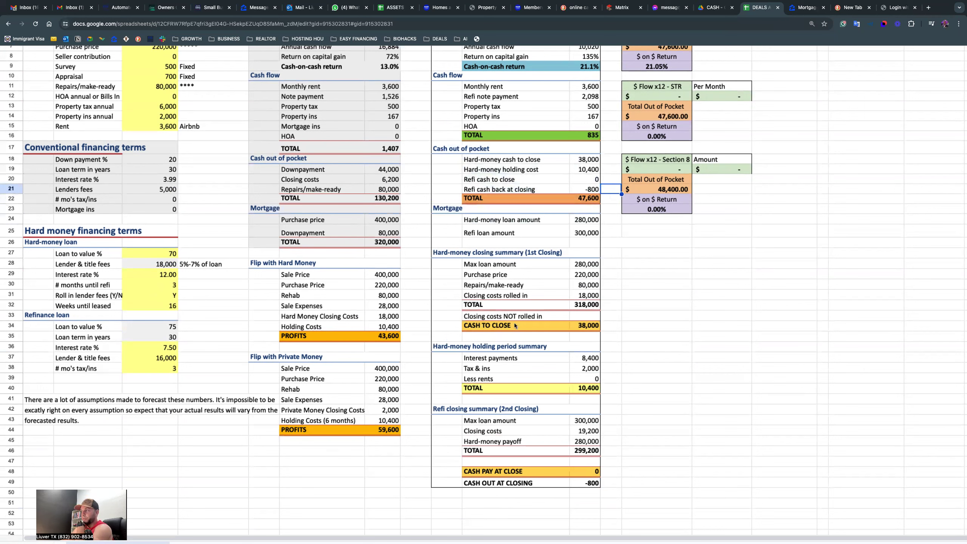
left_click_drag(442, 252, 567, 329)
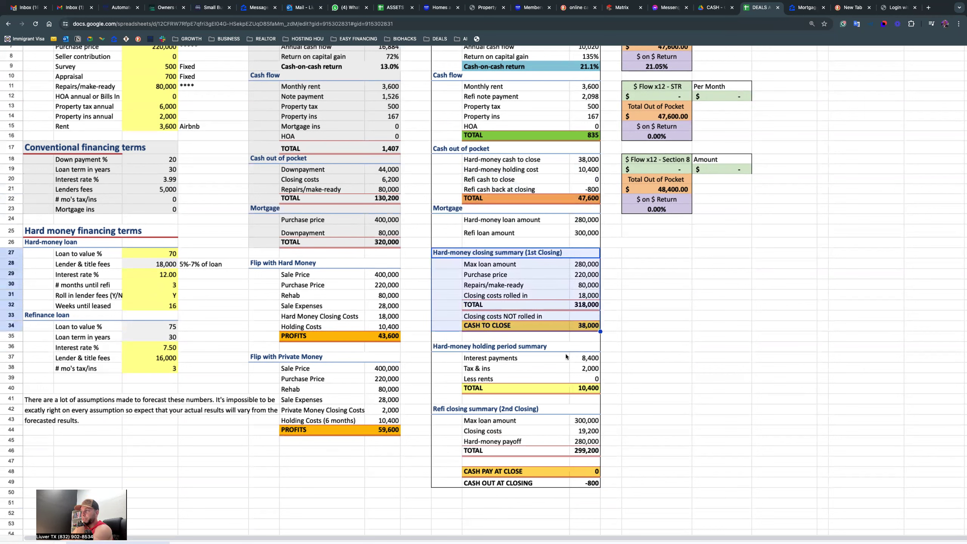
left_click_drag(436, 348, 583, 391)
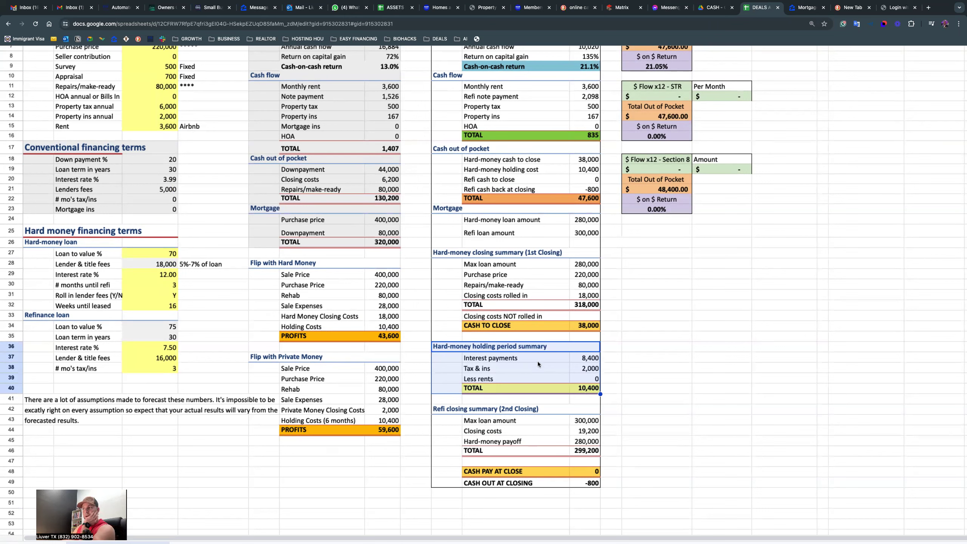
scroll(535, 372, "up", 1)
scroll(502, 433, "down", 2)
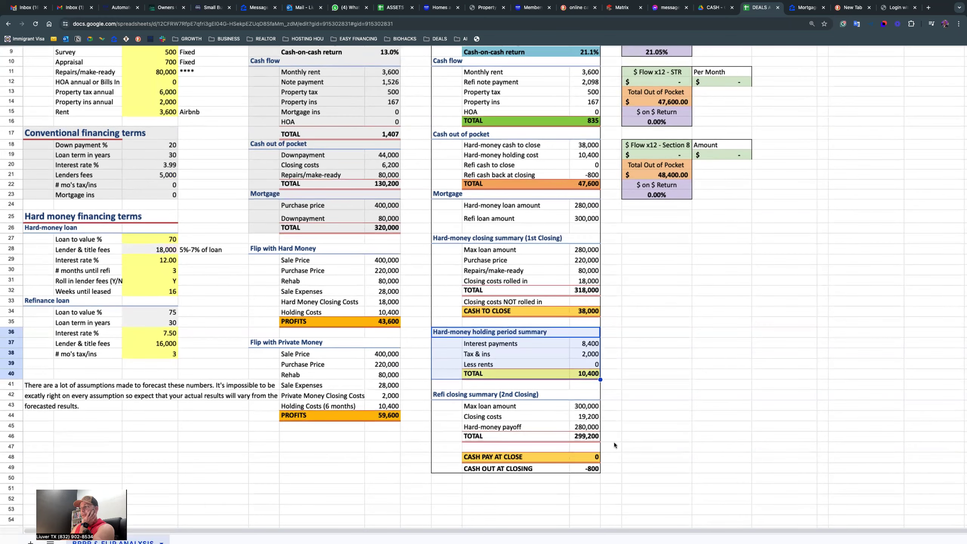
scroll(613, 442, "down", 3)
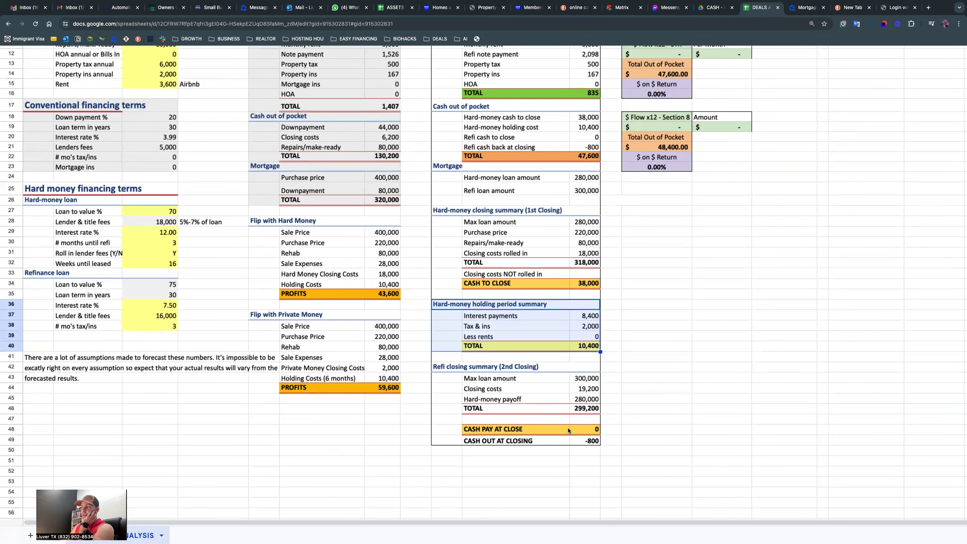
left_click(549, 427)
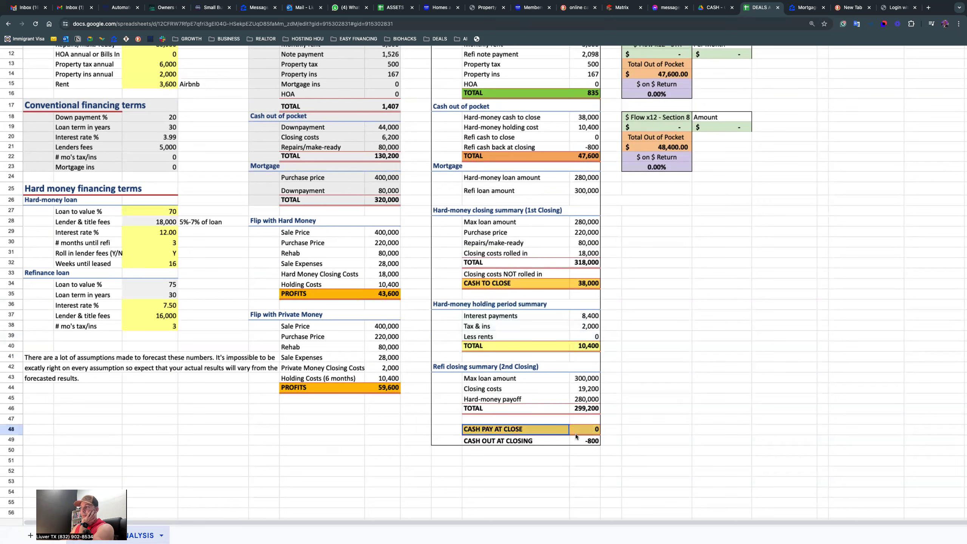
left_click(649, 400)
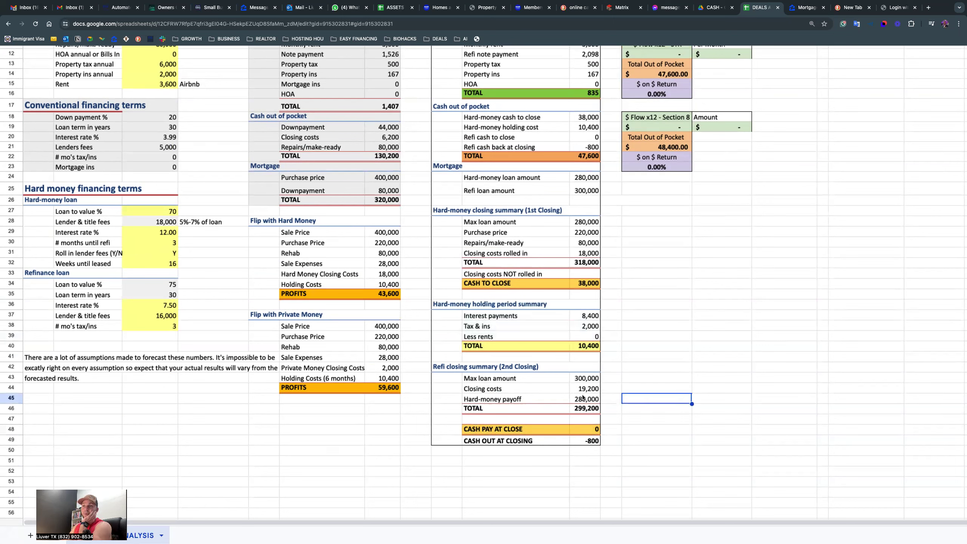
Step: Review the hard-money Cash out of pocket block and each Cash flow line from Monthly rent to HOA, checking the refinance interest rate input
scroll(554, 351, "up", 4)
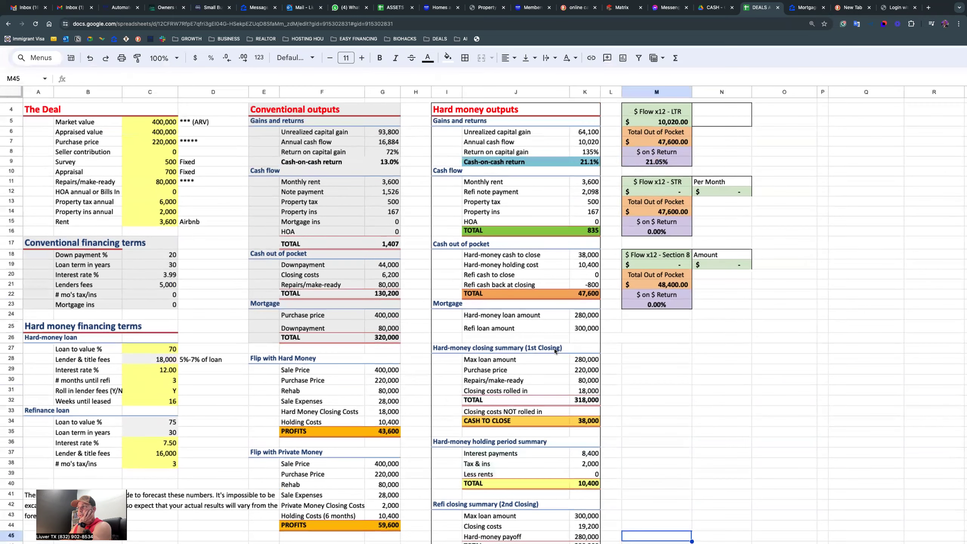
scroll(554, 348, "up", 1)
left_click_drag(436, 243, 592, 282)
left_click(641, 365)
left_click_drag(435, 166, 576, 228)
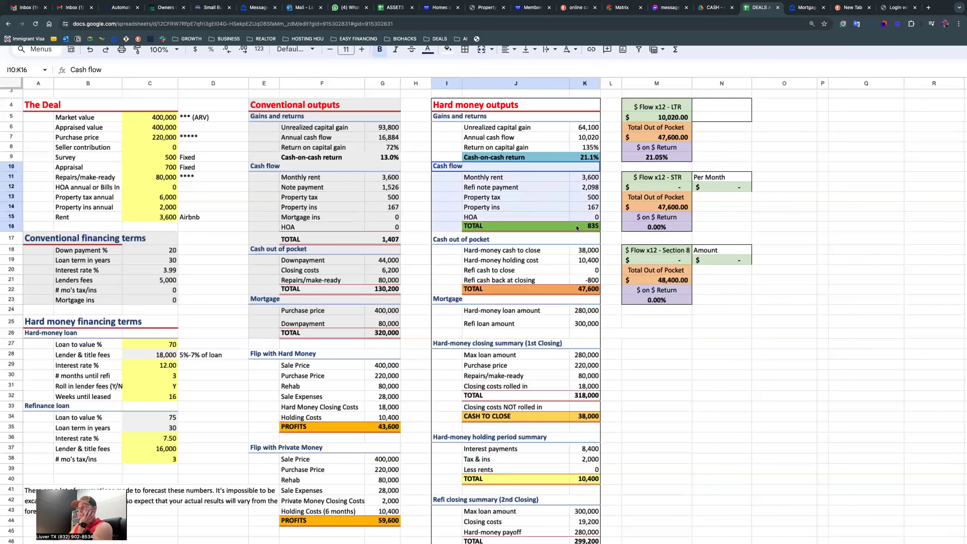
left_click(536, 178)
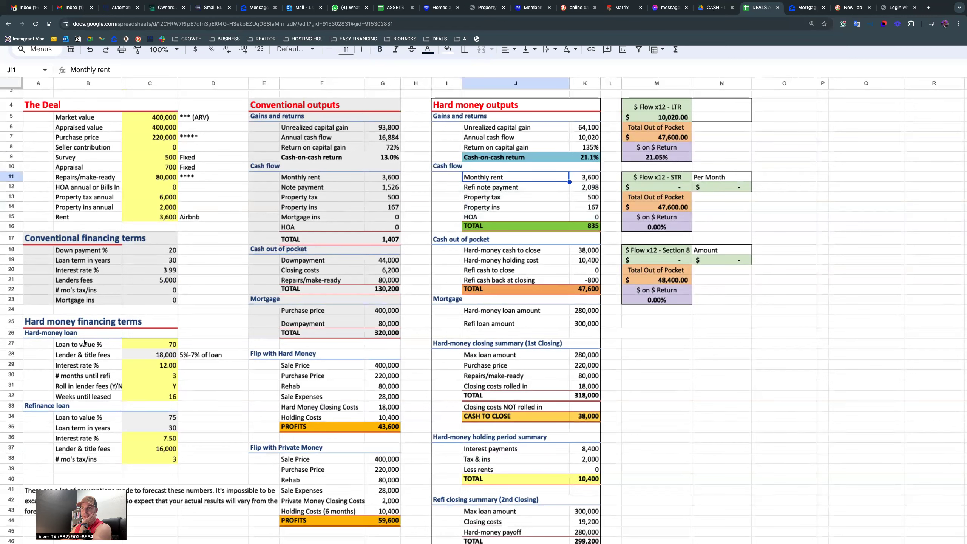
left_click(166, 437)
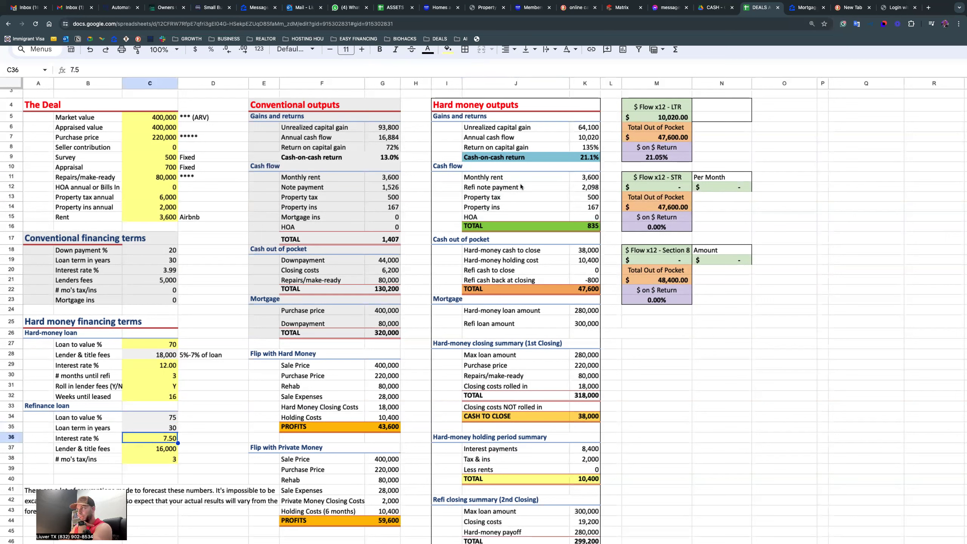
left_click(491, 189)
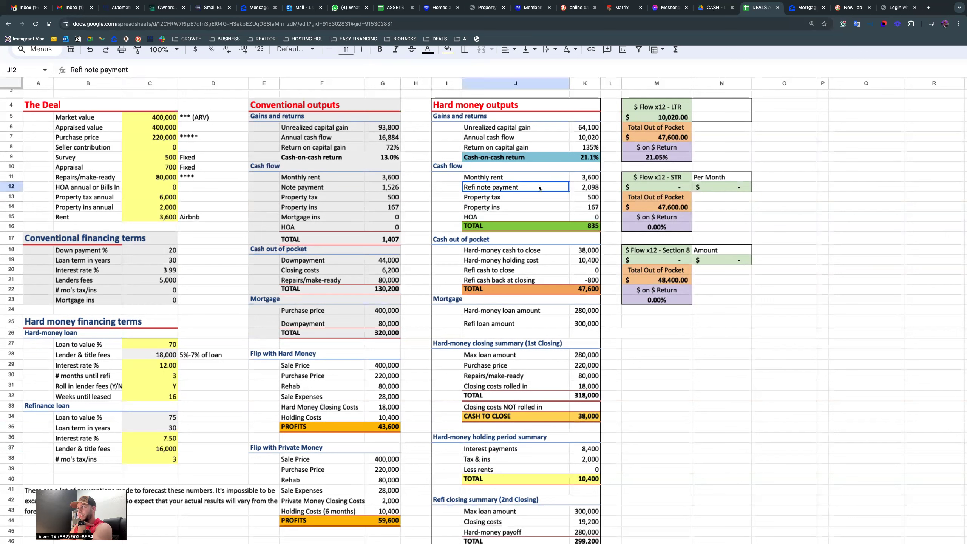
left_click(587, 189)
left_click_drag(514, 186, 571, 187)
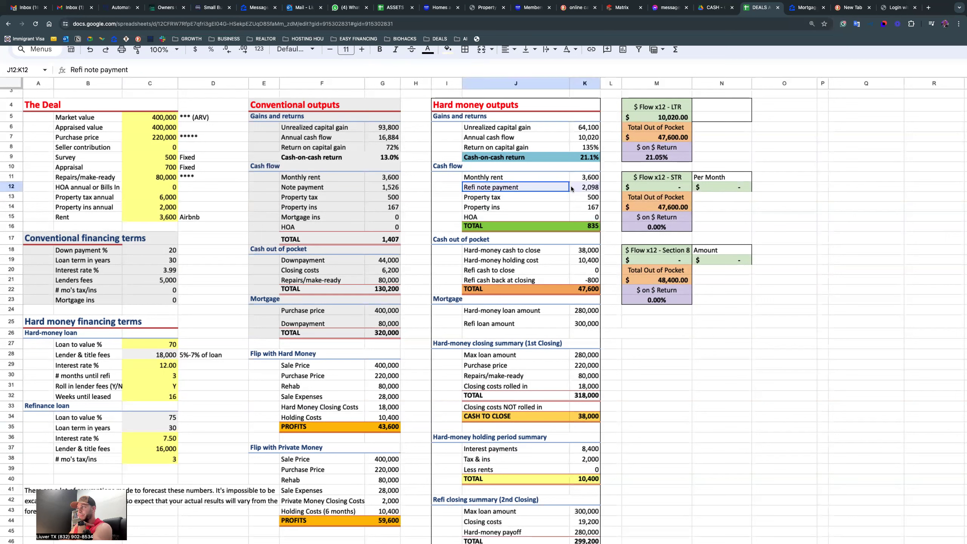
left_click(501, 197)
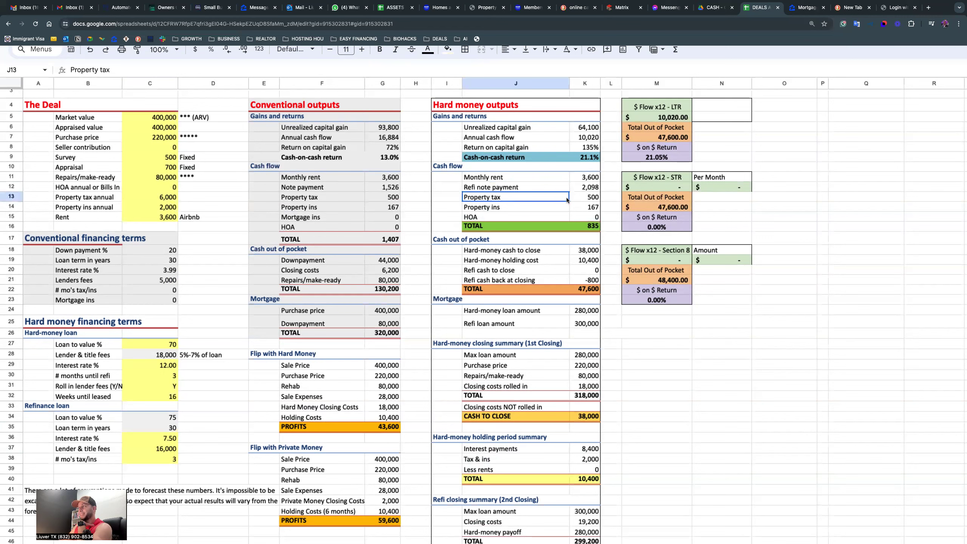
left_click(498, 211)
left_click_drag(549, 217, 583, 217)
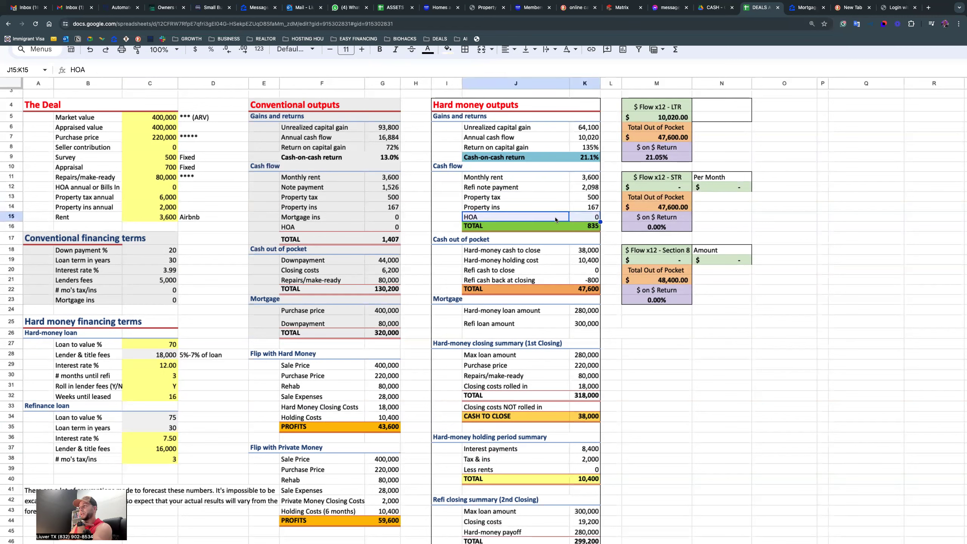
Step: Rename the HOA label in the hard-money Cash flow block to "HOA and Other Fees"
double_click(508, 216)
type("and Other Fees")
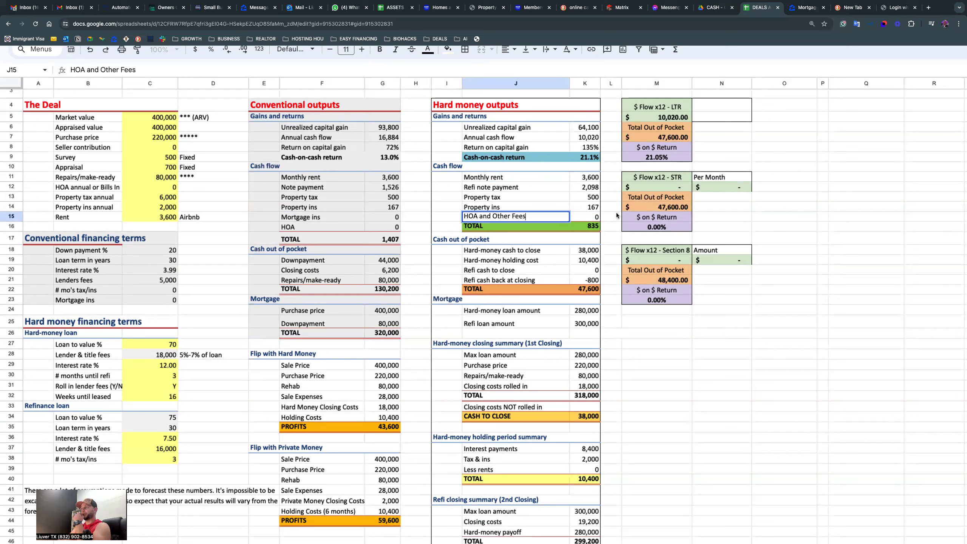
left_click(592, 217)
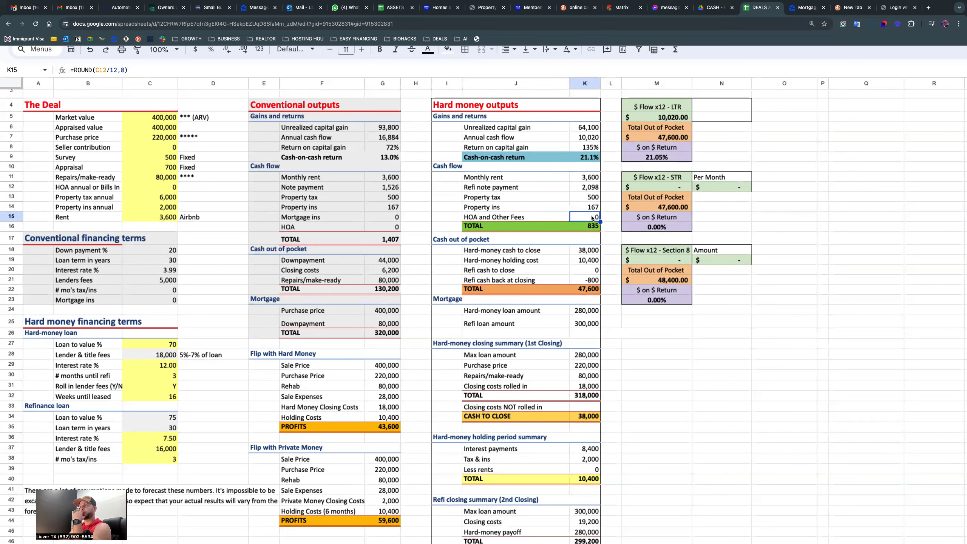
left_click(580, 239)
left_click(544, 213)
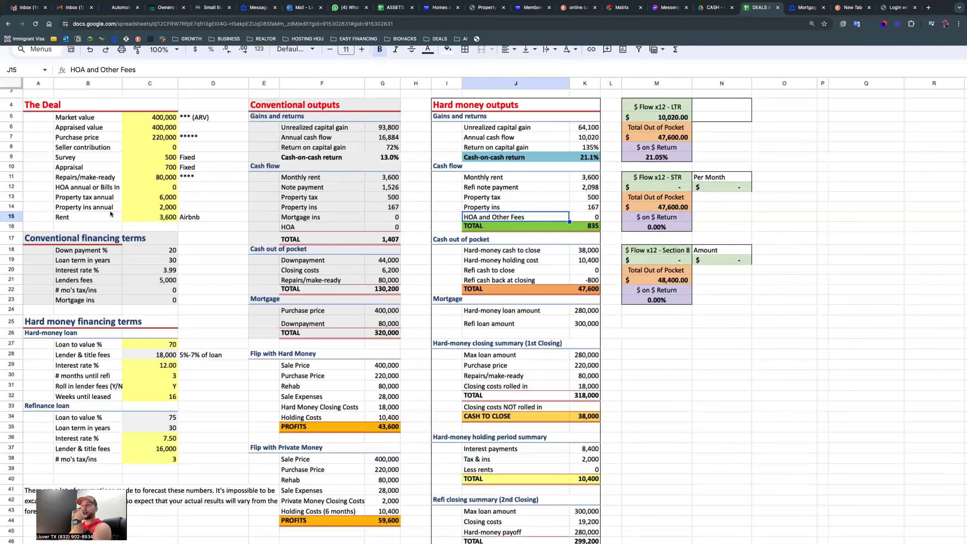
Step: Examine the annual HOA or bills input and the Rent input with its Airbnb note in The Deal, against Monthly rent in the hard-money Cash flow
left_click(65, 187)
left_click(147, 185)
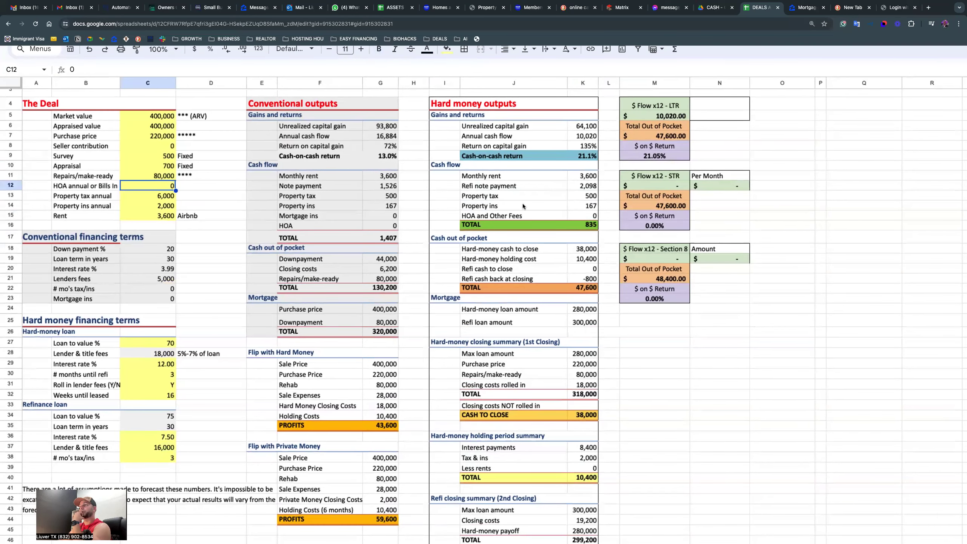
left_click(484, 176)
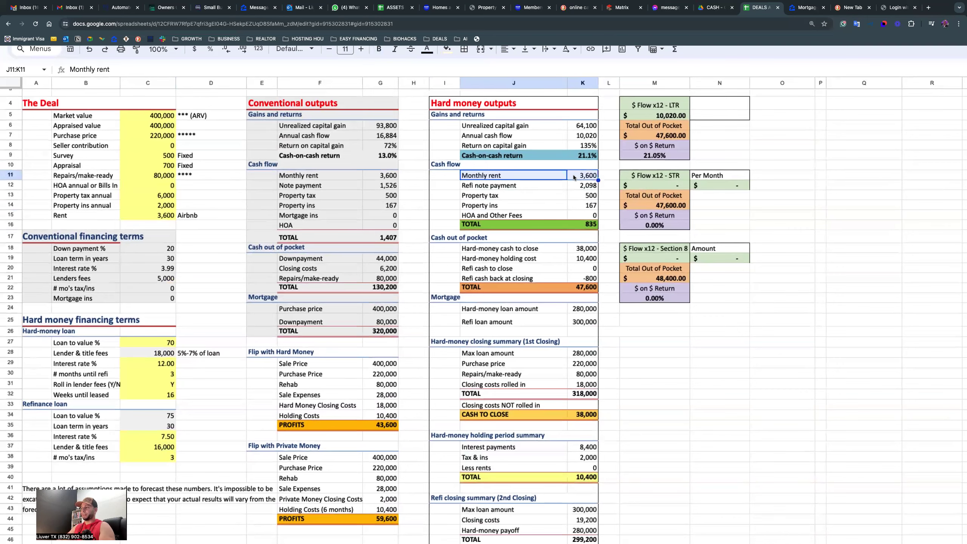
key("ctrl+plus")
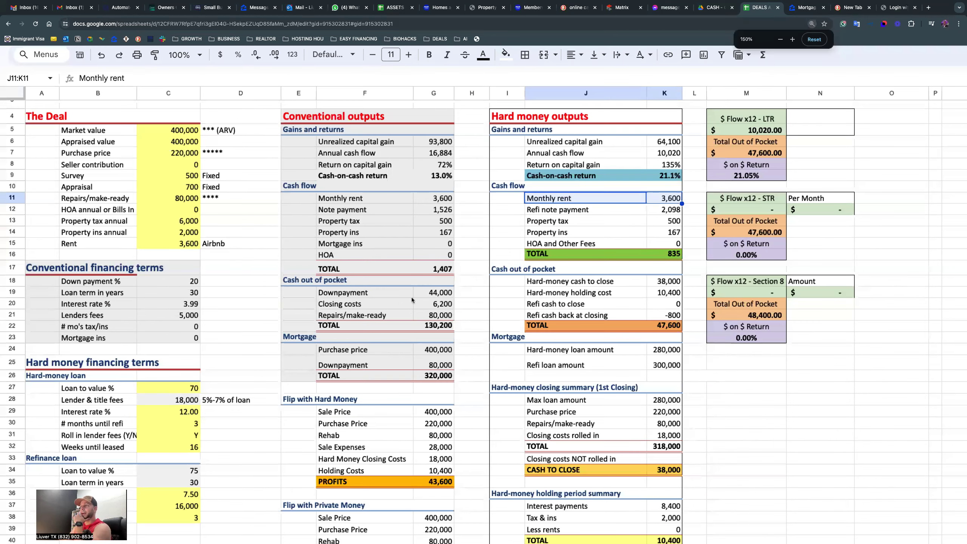
key("ctrl+plus")
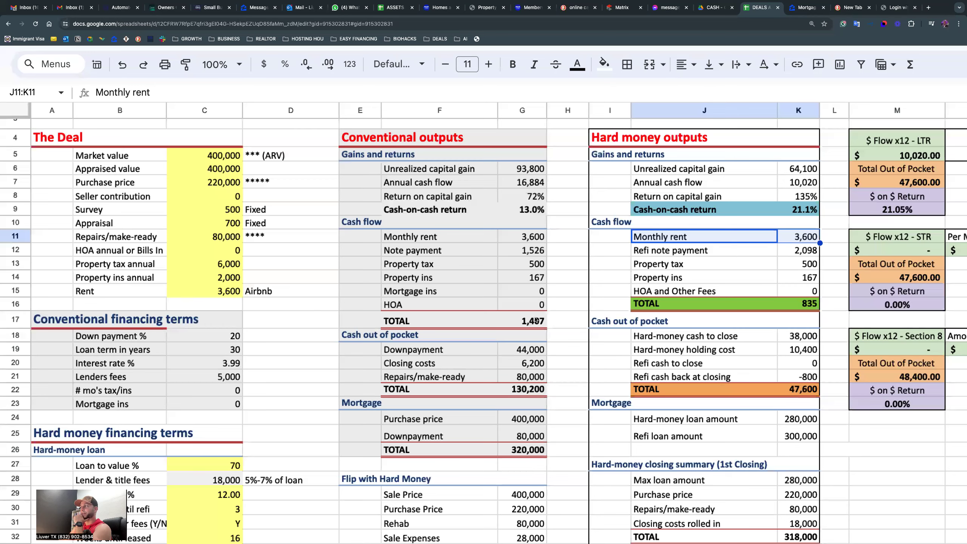
left_click_drag(114, 291, 290, 293)
scroll(537, 311, "right", 5)
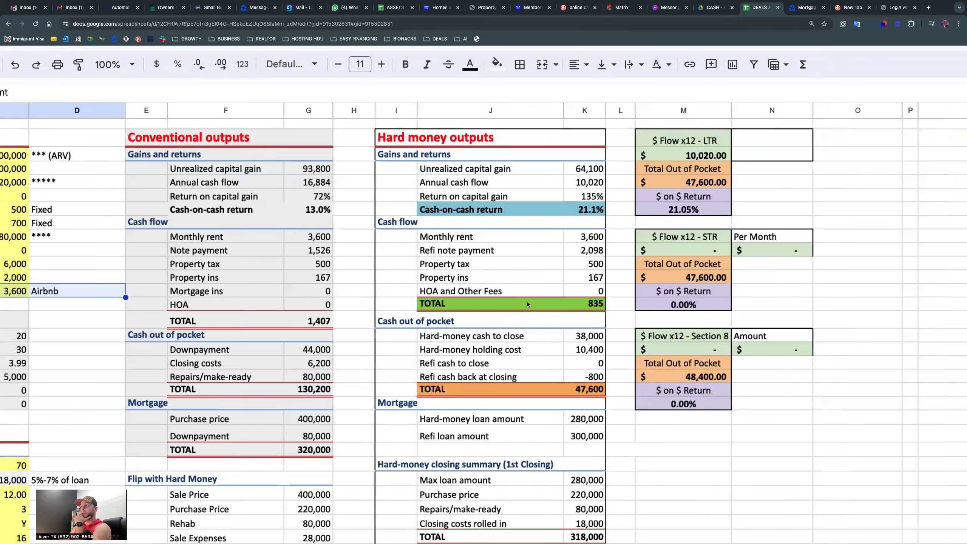
scroll(389, 241, "right", 3)
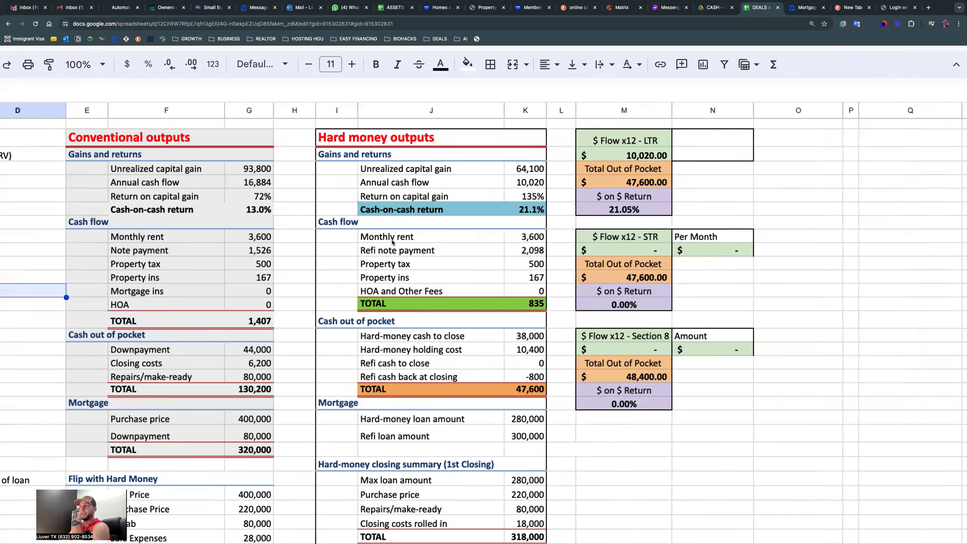
left_click(392, 239)
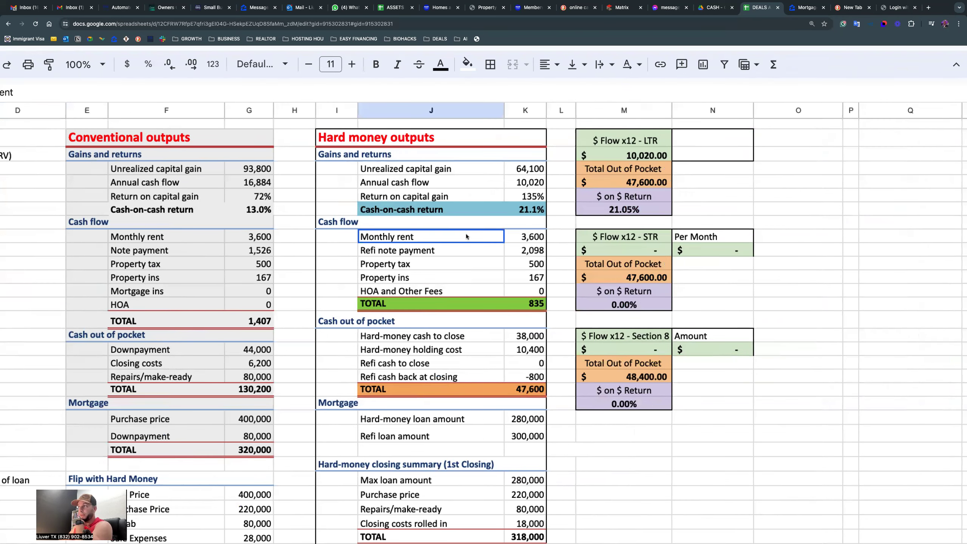
left_click(522, 237, "shift")
scroll(432, 243, "left", 1)
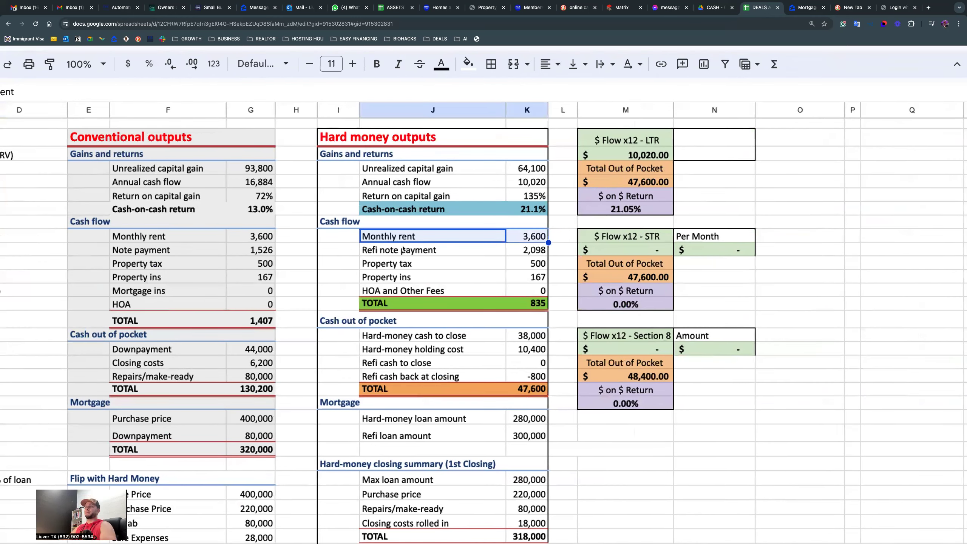
Step: Review the hard-money Cash flow lines from Refi note payment and Property tax through HOA and Other Fees
left_click(520, 255)
left_click(538, 265)
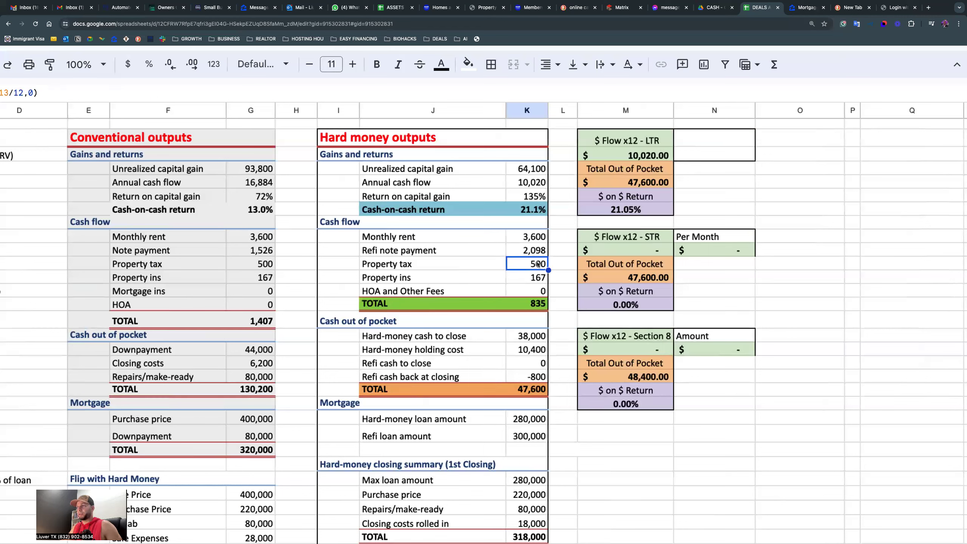
left_click_drag(459, 282, 529, 283)
left_click(533, 281)
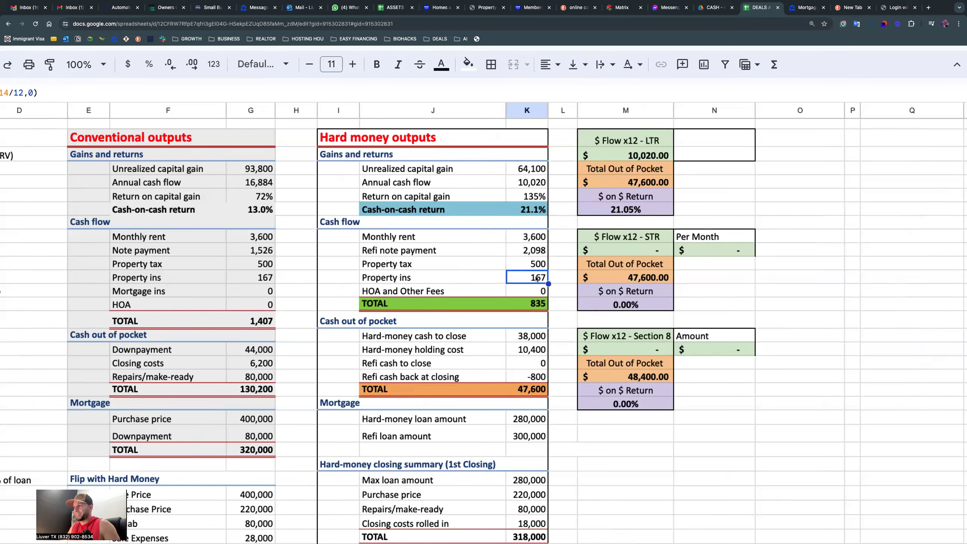
left_click(511, 296)
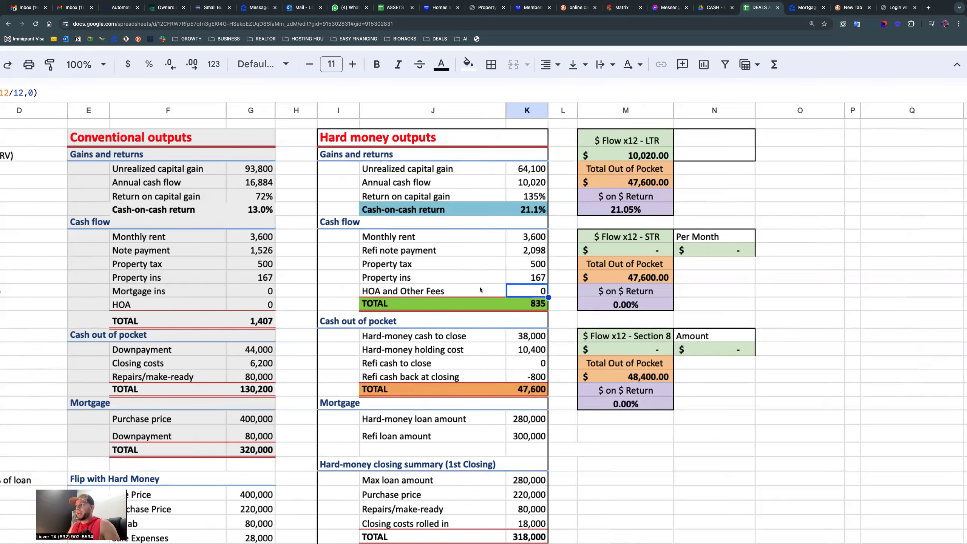
left_click(454, 290)
Step: Set the annual HOA or bills input in The Deal to 1200
scroll(441, 290, "left", 1)
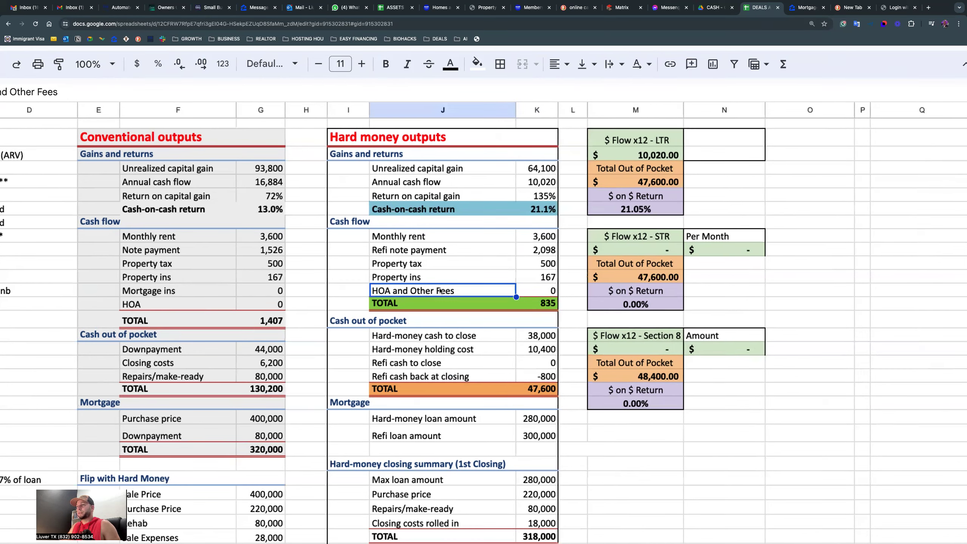
scroll(207, 249, "left", 10)
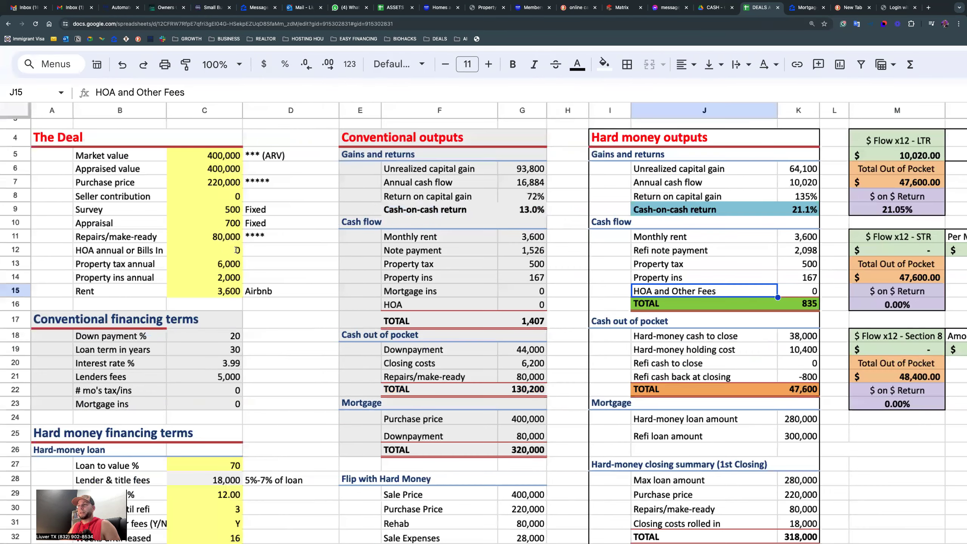
left_click(237, 251)
type("12")
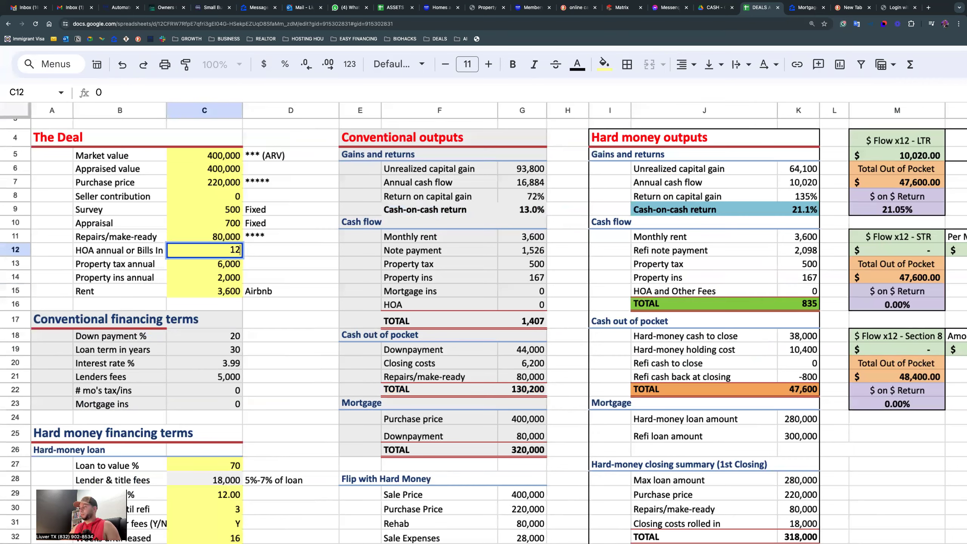
type("00")
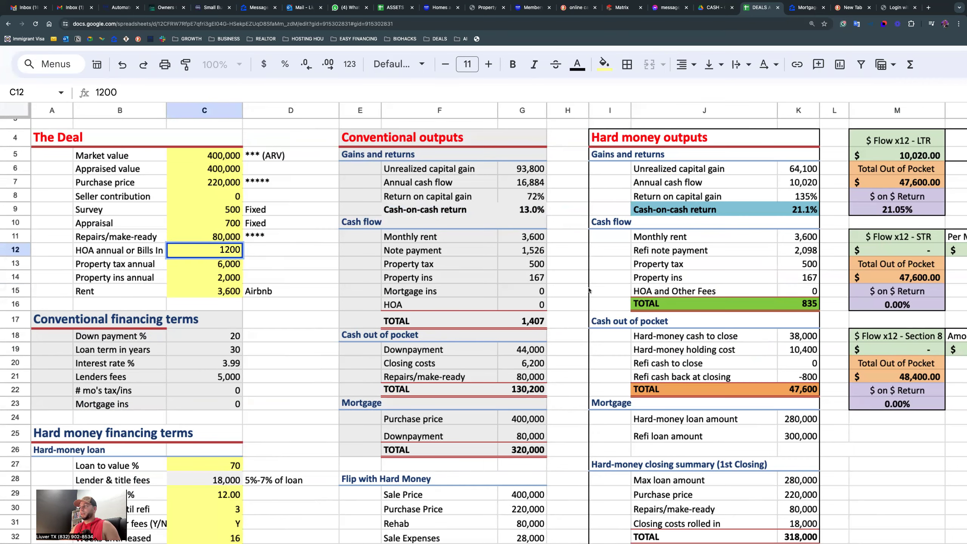
key("Return")
Step: Check the HOA and Other Fees line and the TOTAL in the hard-money Cash flow block
scroll(588, 290, "right", 9)
left_click_drag(484, 293, 572, 291)
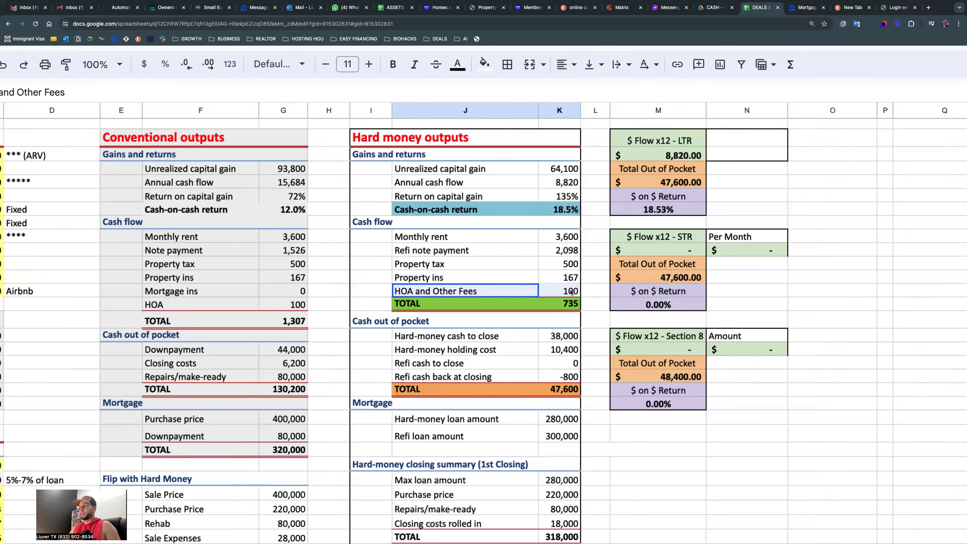
scroll(564, 293, "right", 3)
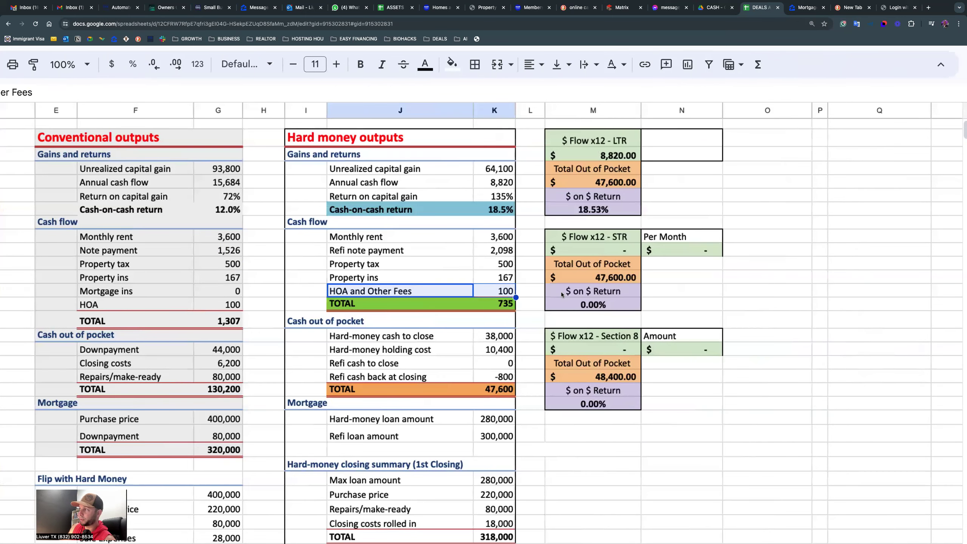
left_click_drag(333, 225, 502, 318)
left_click(531, 292)
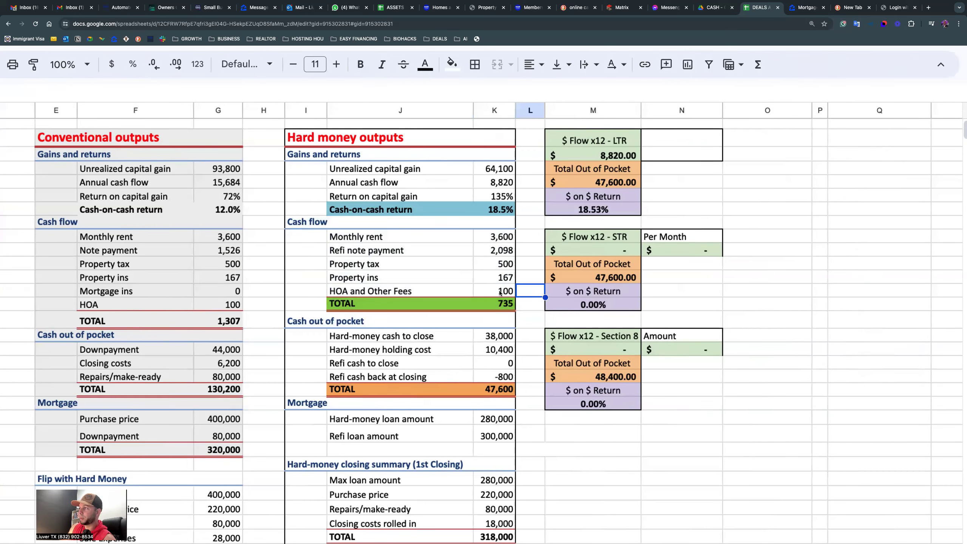
left_click(500, 291)
left_click(506, 305)
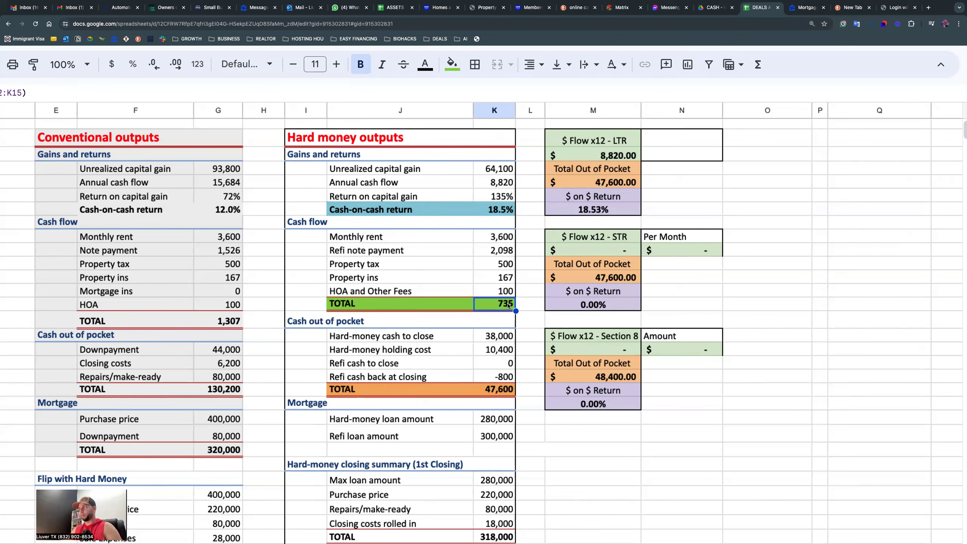
Step: Examine the $ on $ Return in the $ Flow x12 - LTR results block
scroll(559, 277, "right", 3)
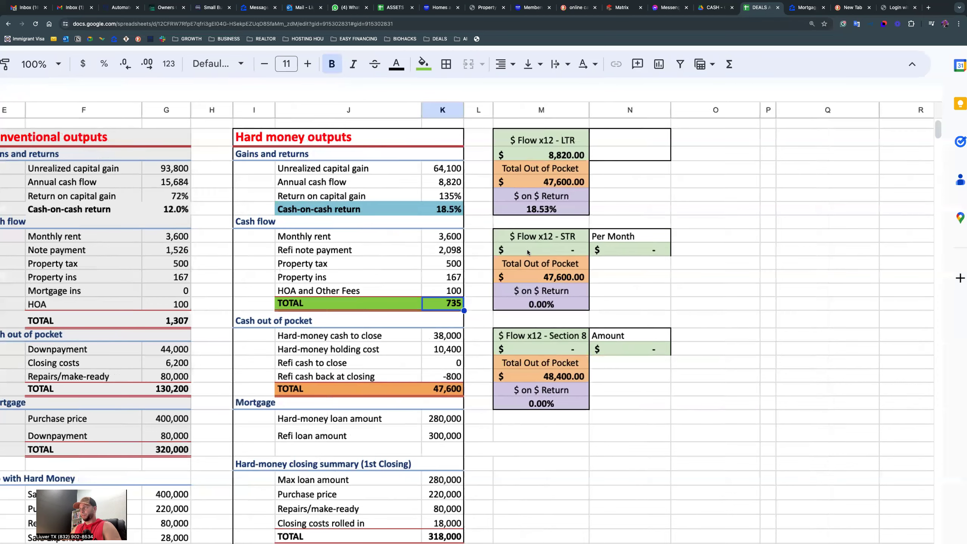
scroll(528, 252, "up", 3)
scroll(527, 252, "right", 2)
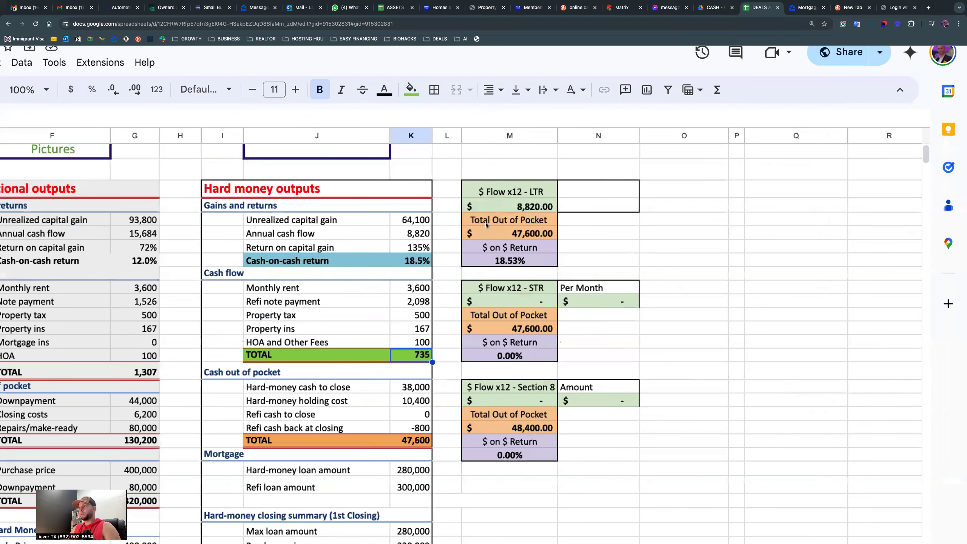
scroll(486, 225, "up", 2)
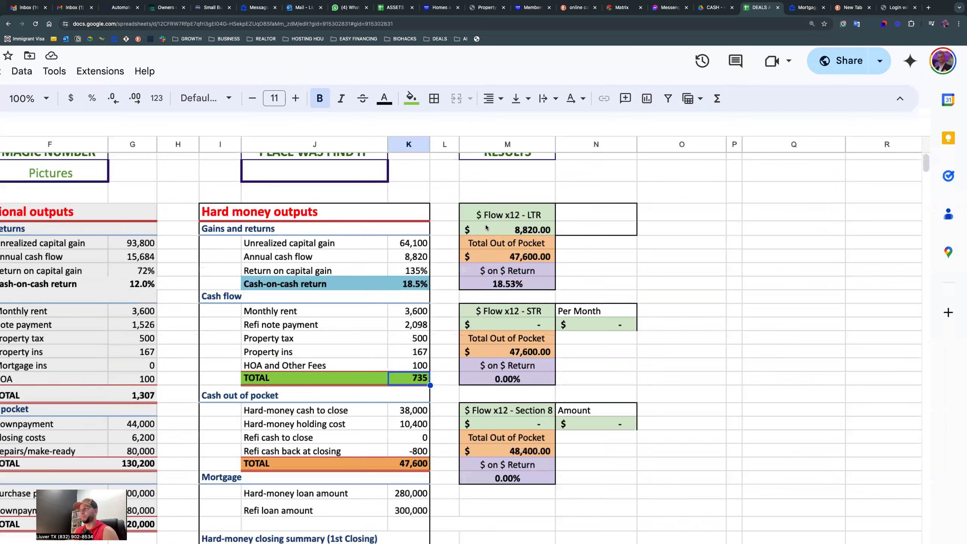
left_click(486, 271)
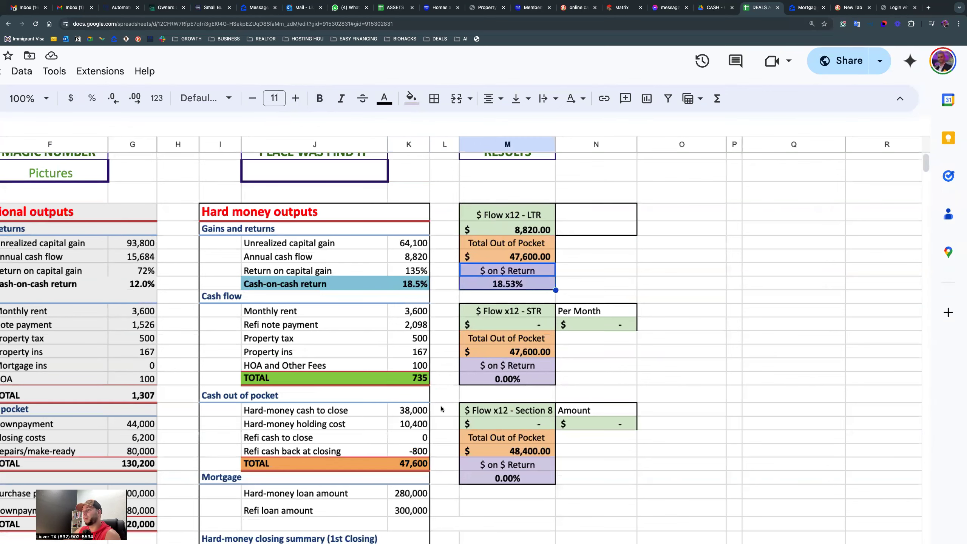
Step: Trace the Cash out of pocket total through the first closing's CASH TO CLOSE, the holding period TOTAL and the refi's CASH OUT AT CLOSING
scroll(531, 251, "down", 5)
left_click(405, 404)
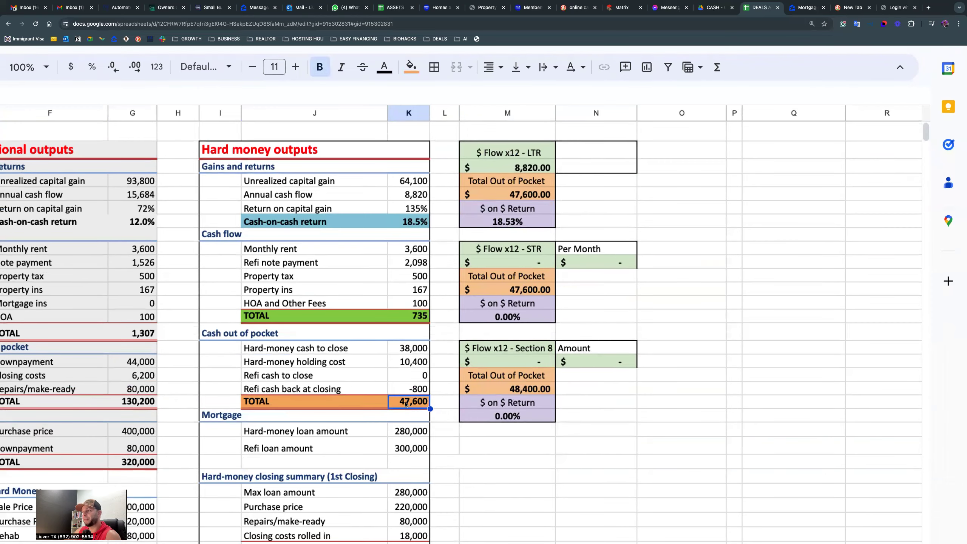
scroll(406, 404, "down", 2)
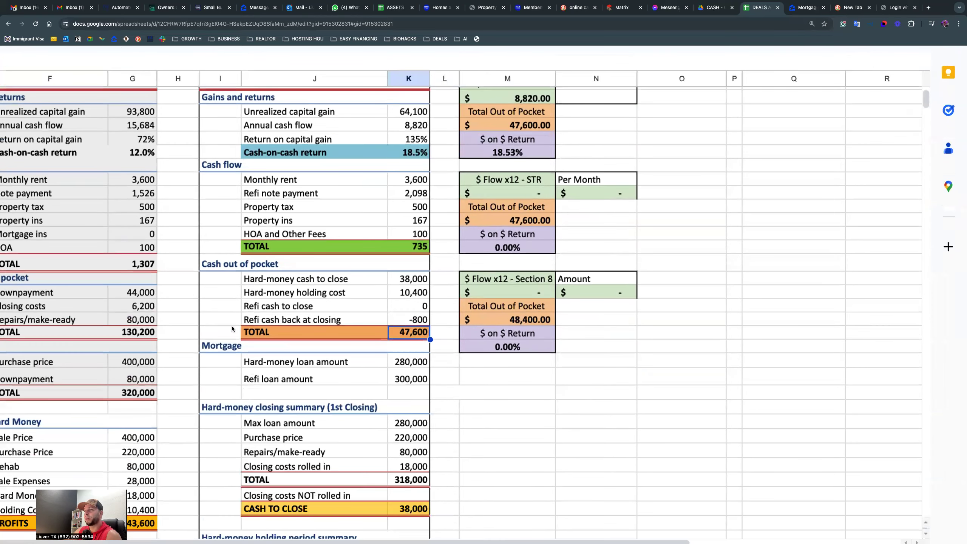
scroll(231, 326, "down", 3)
left_click_drag(213, 317, 395, 421)
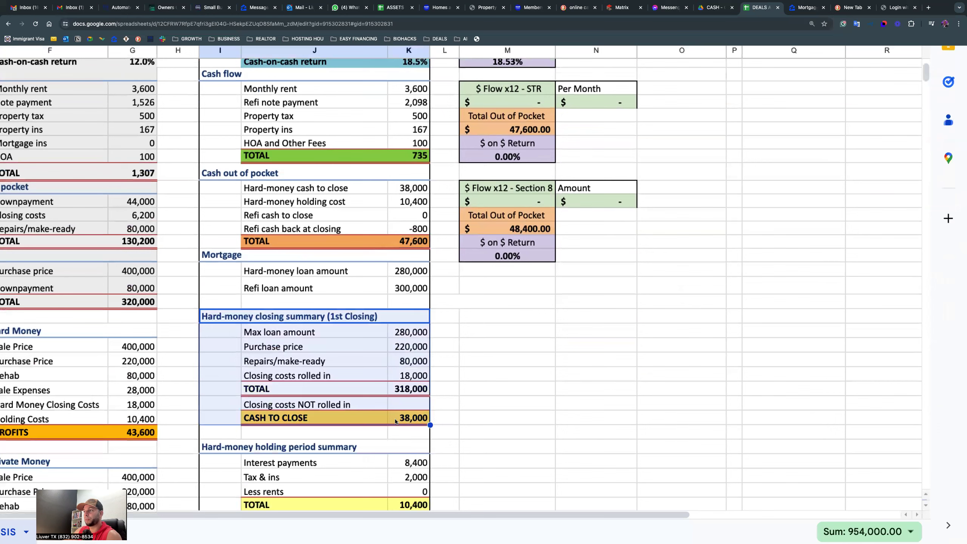
left_click(398, 419)
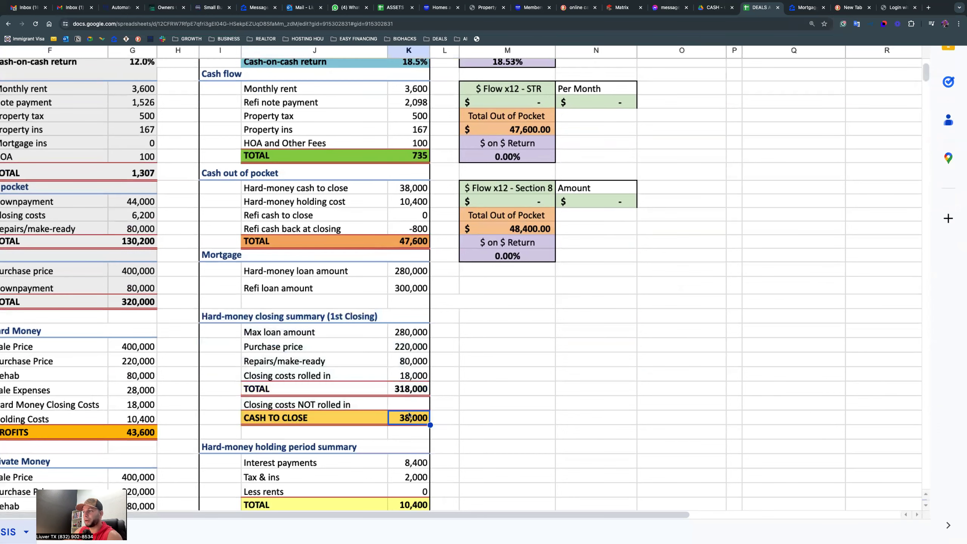
scroll(407, 410, "down", 2)
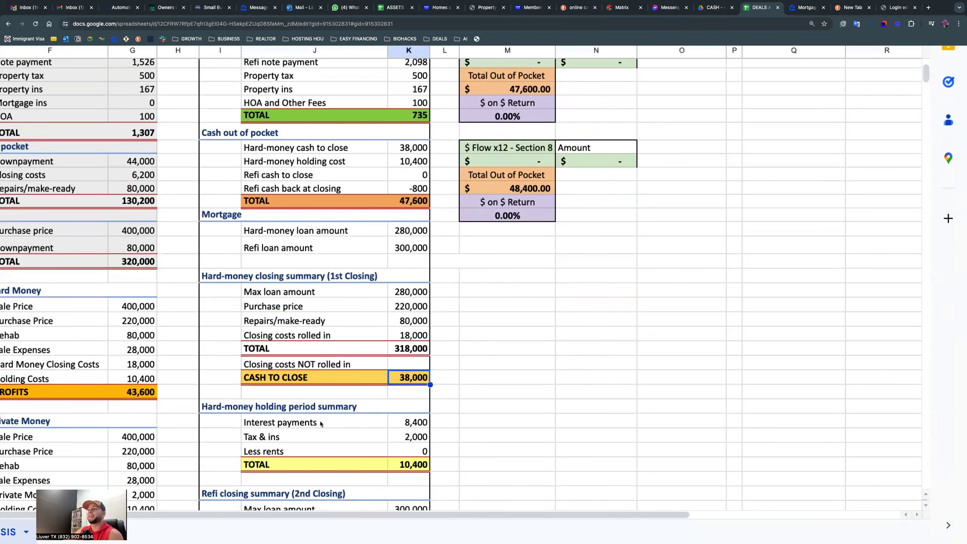
scroll(406, 438, "down", 1)
left_click(406, 449)
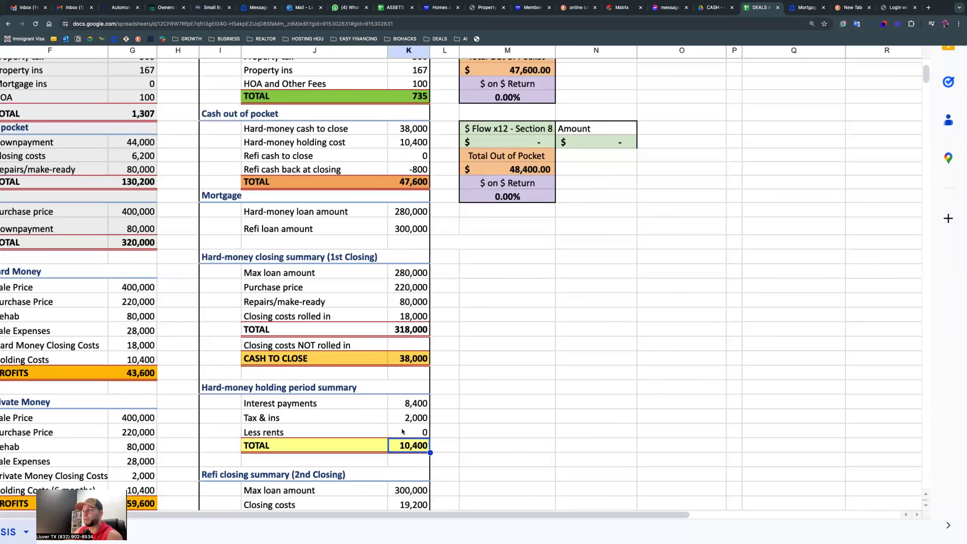
scroll(406, 449, "down", 5)
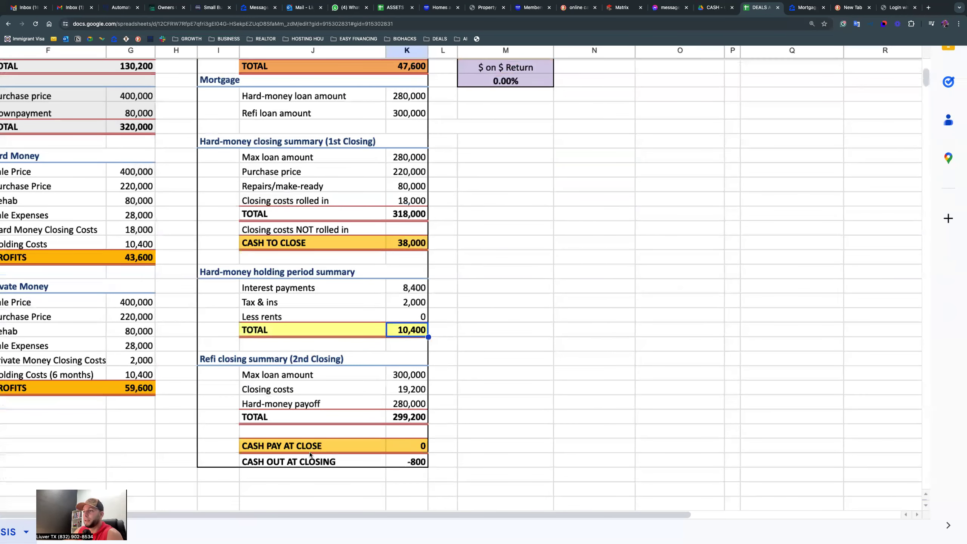
left_click(408, 463)
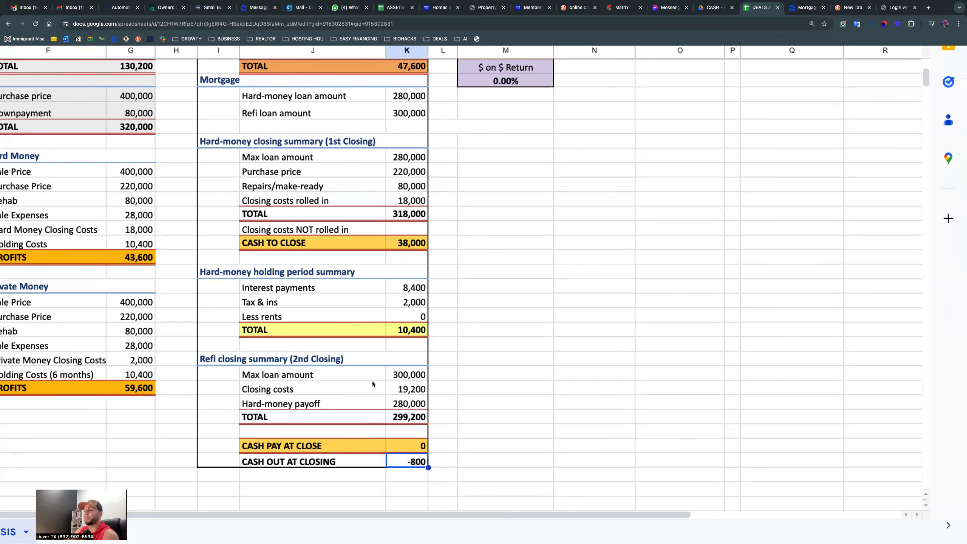
scroll(393, 365, "up", 5)
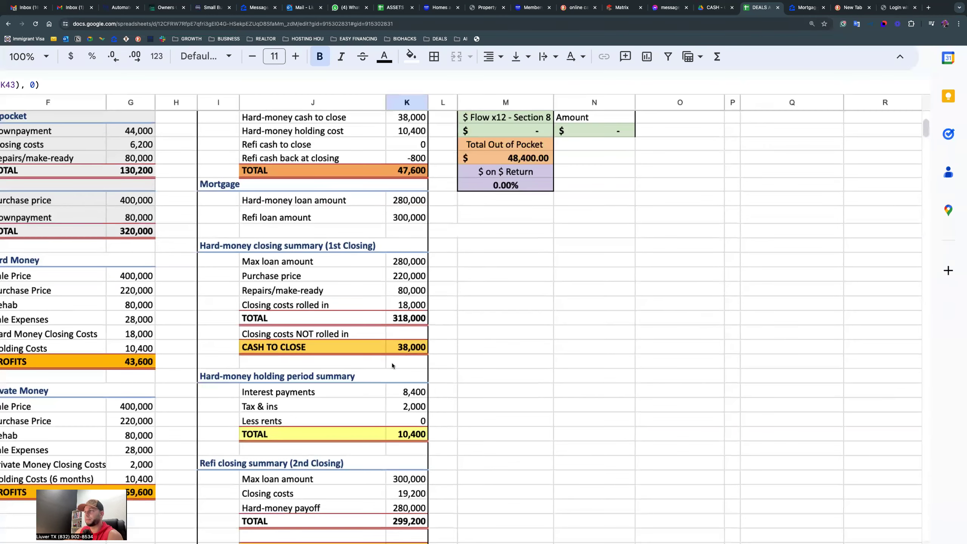
scroll(398, 362, "up", 1)
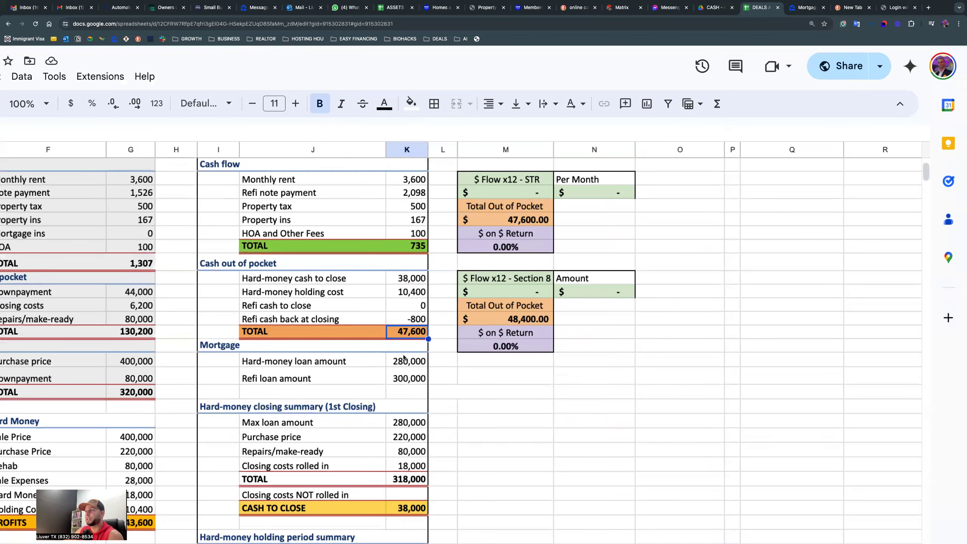
Step: Compare the hard-money Cash flow TOTAL with the LTR block's annual flow, Total Out of Pocket and $ on $ Return formulas, including the STR block heading
scroll(404, 358, "up", 4)
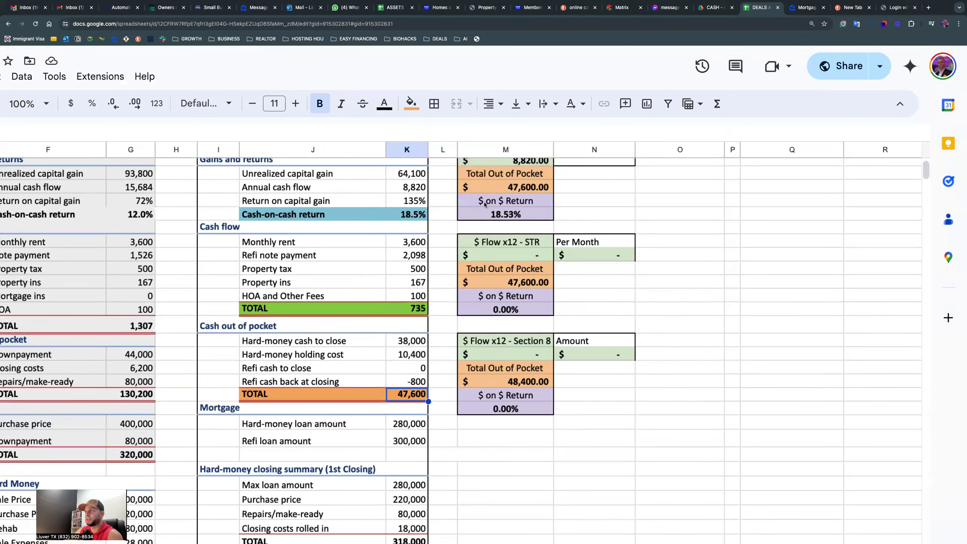
scroll(501, 235, "up", 1)
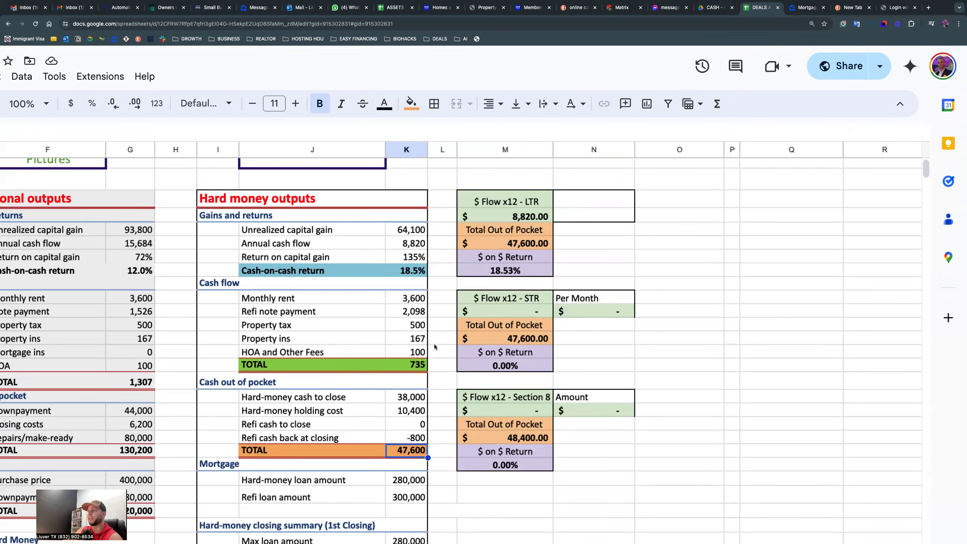
scroll(435, 347, "down", 1)
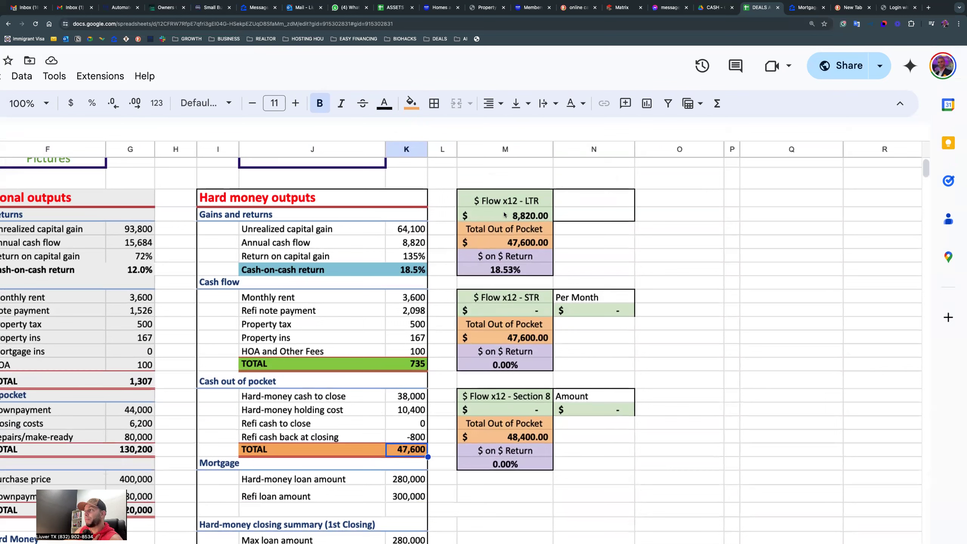
left_click(423, 366)
left_click(535, 213)
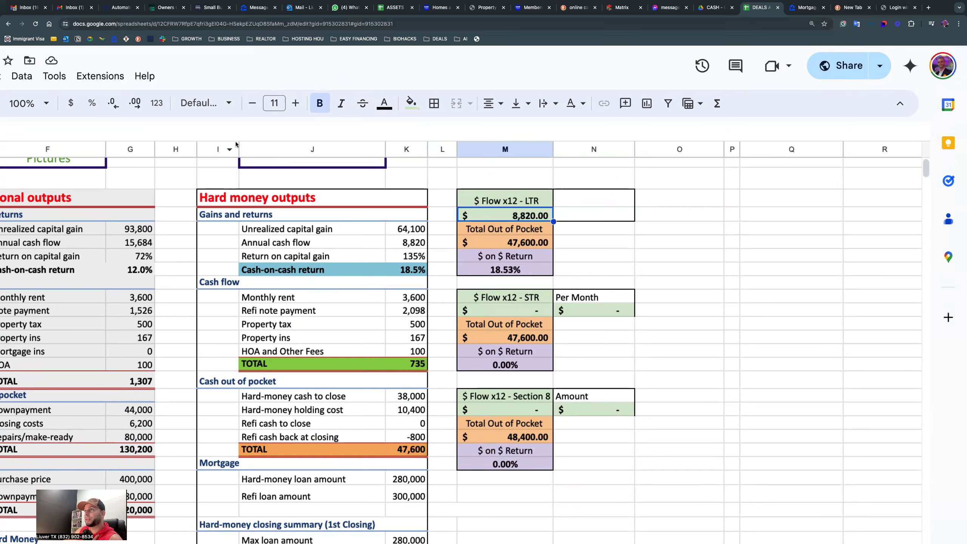
scroll(297, 191, "left", 1)
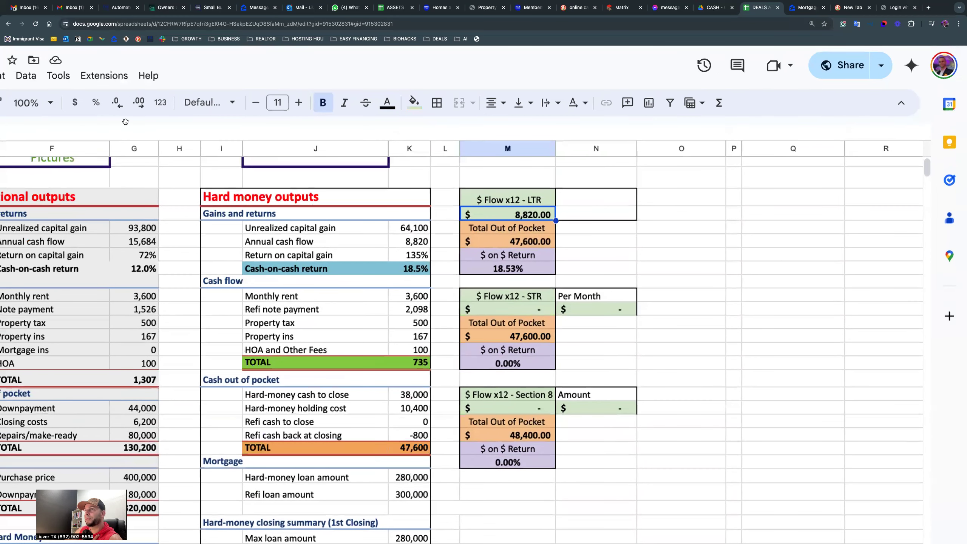
key("ctrl+minus")
key("ctrl+plus")
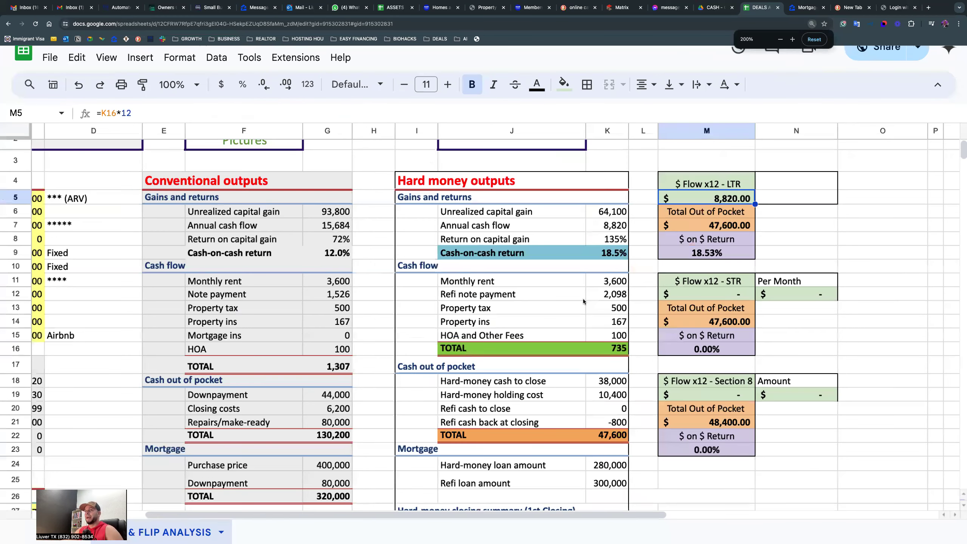
key("ctrl+plus")
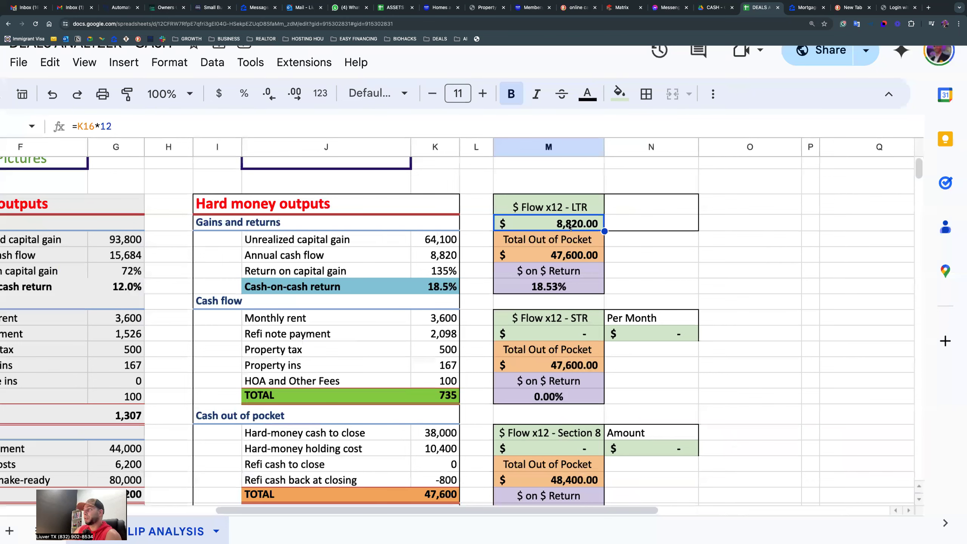
left_click(565, 257)
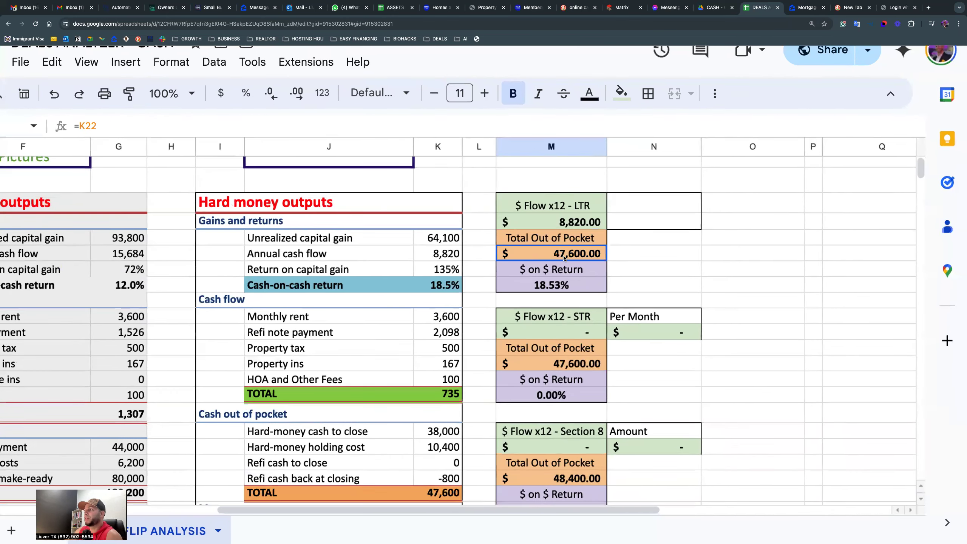
left_click(553, 286)
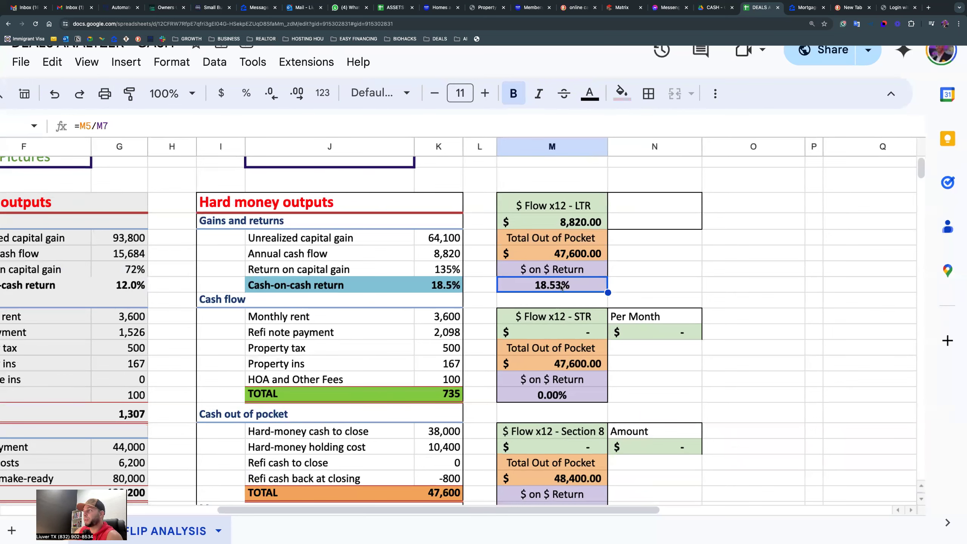
left_click(571, 317)
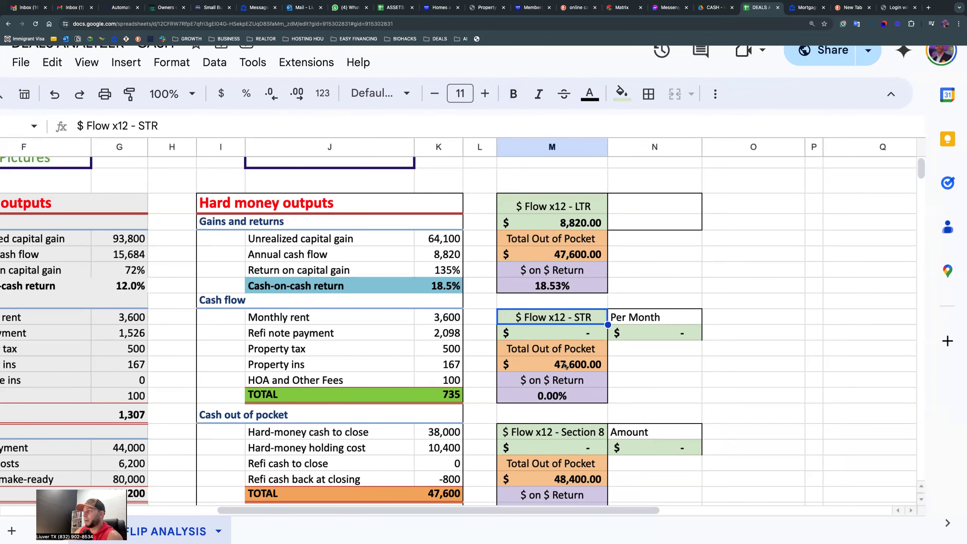
Step: Set the STR block's Per Month cash flow to 1000 and check its $ on $ Return
double_click(646, 334)
key("BackSpace")
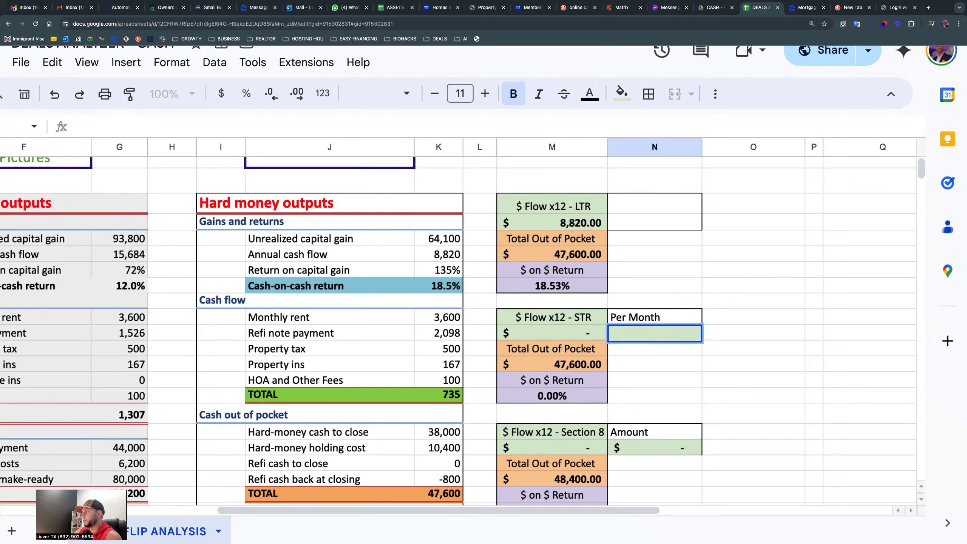
left_click_drag(503, 206, 497, 287)
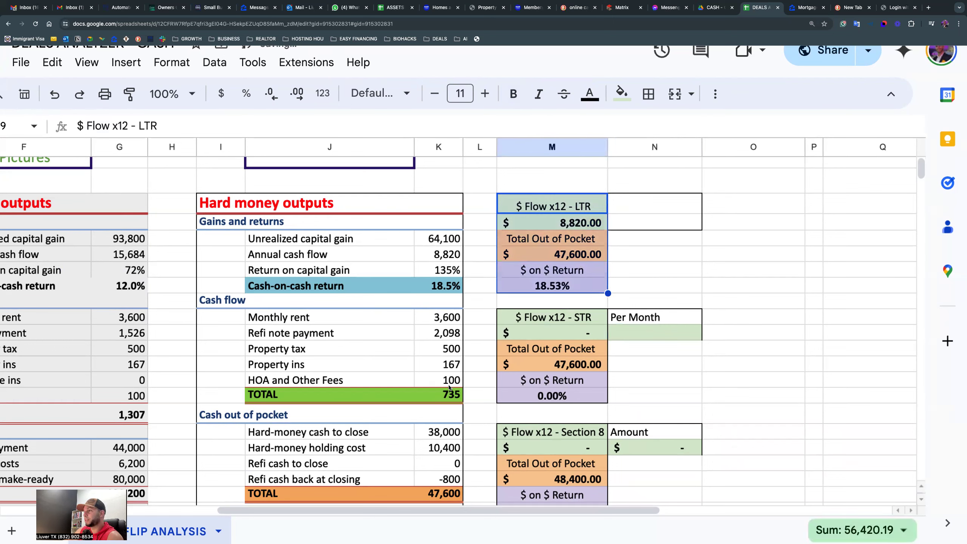
double_click(655, 334)
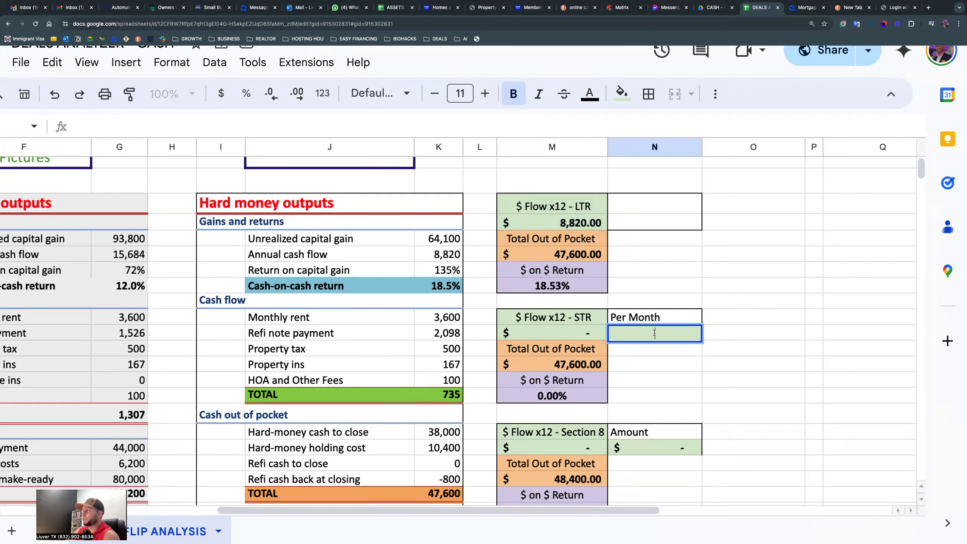
type("1000")
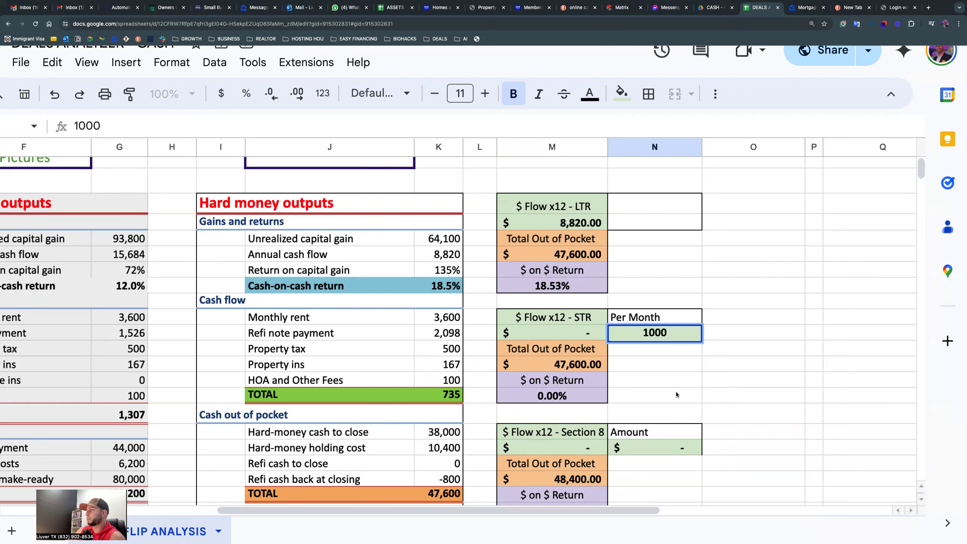
key("Return")
left_click(562, 394)
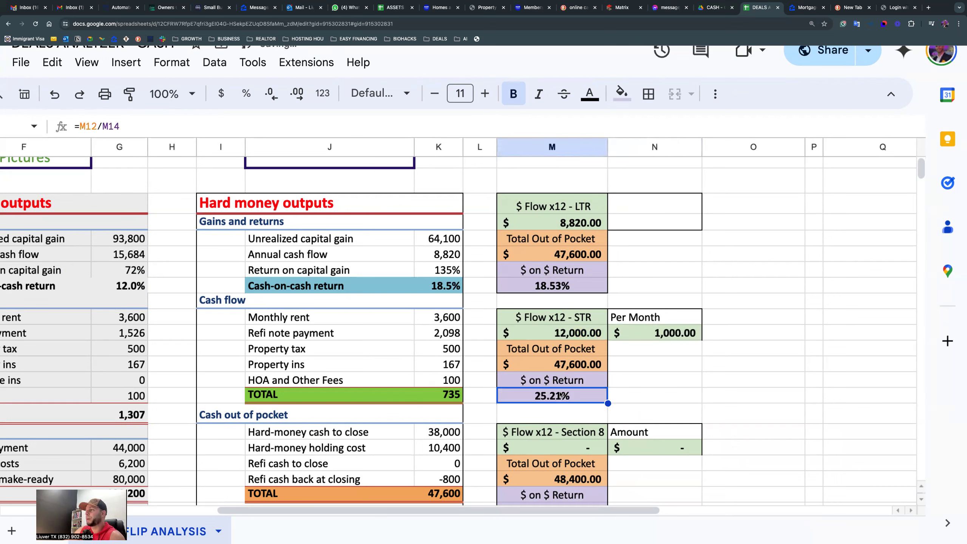
Step: Set the Section 8 block's Amount to 980 and check its $ on $ Return
scroll(610, 385, "down", 3)
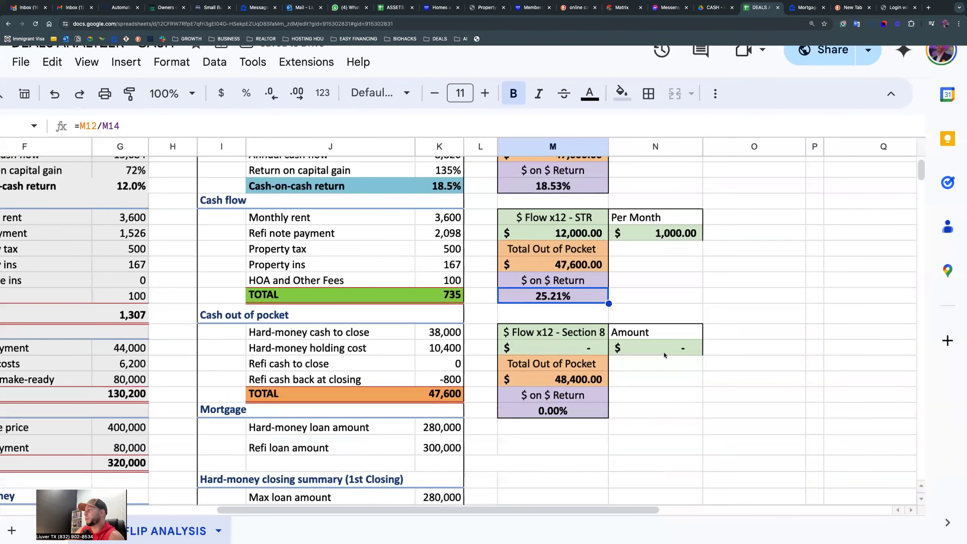
double_click(670, 348)
left_click_drag(663, 349, 649, 349)
type("980")
left_click(654, 393)
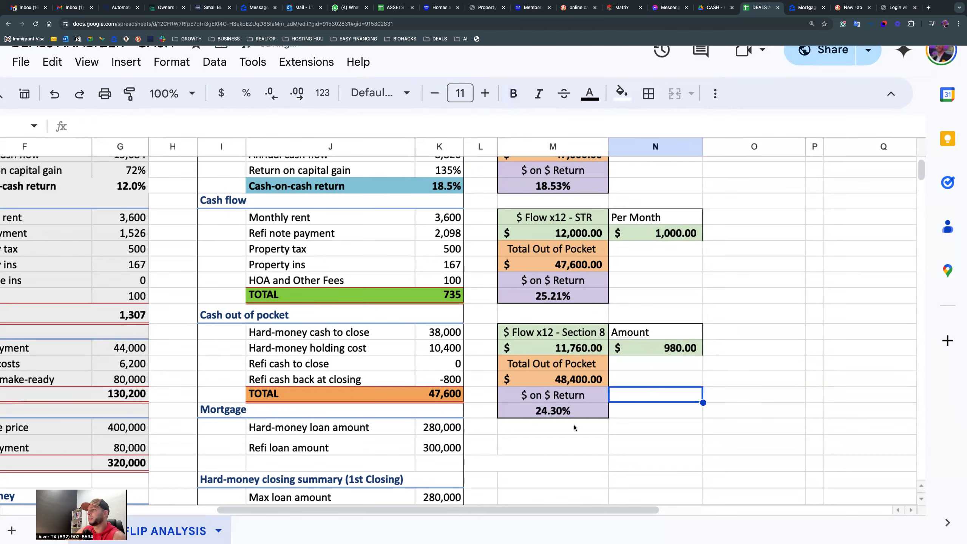
left_click(537, 412)
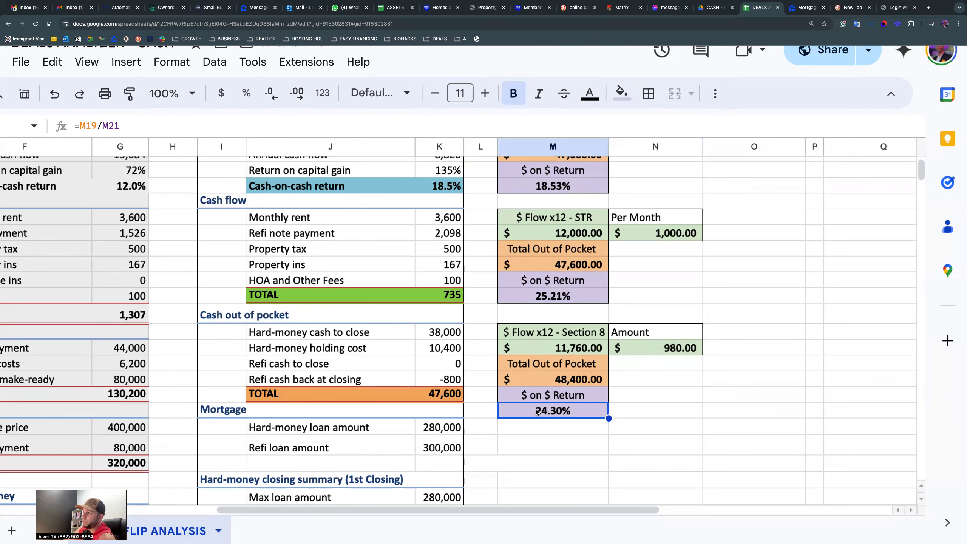
Step: Compare the STR block's $ on $ Return with the LTR block's annual flow
scroll(538, 412, "up", 2)
left_click(545, 355)
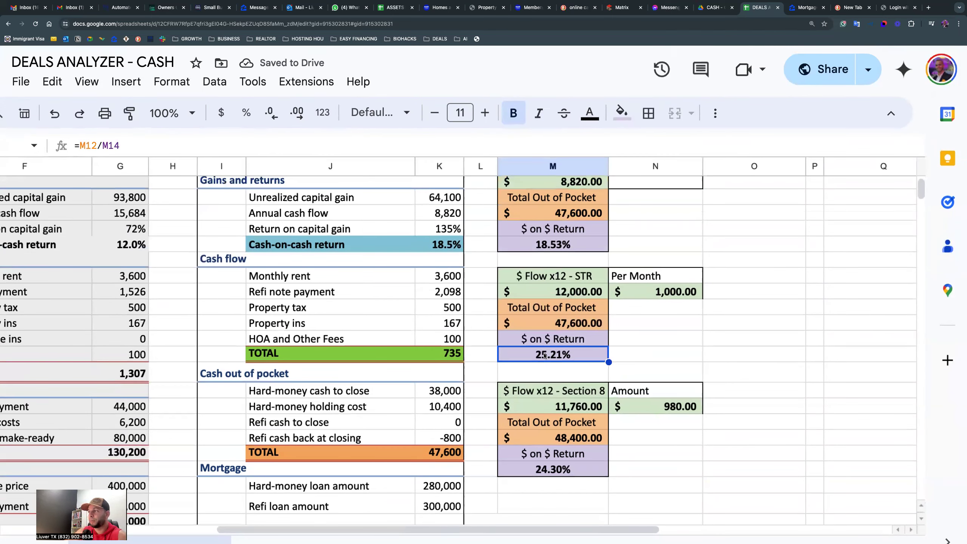
scroll(545, 355, "up", 3)
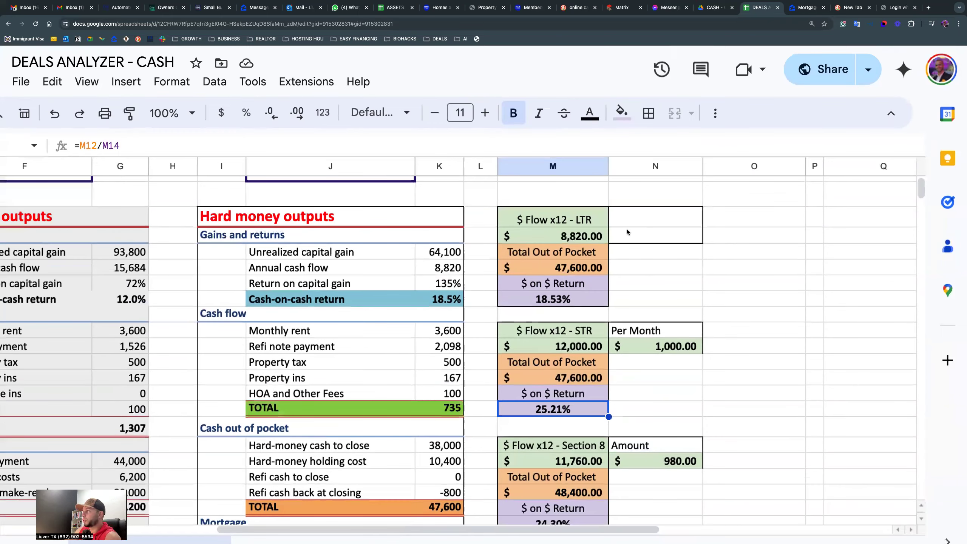
scroll(626, 234, "up", 1)
left_click(590, 249)
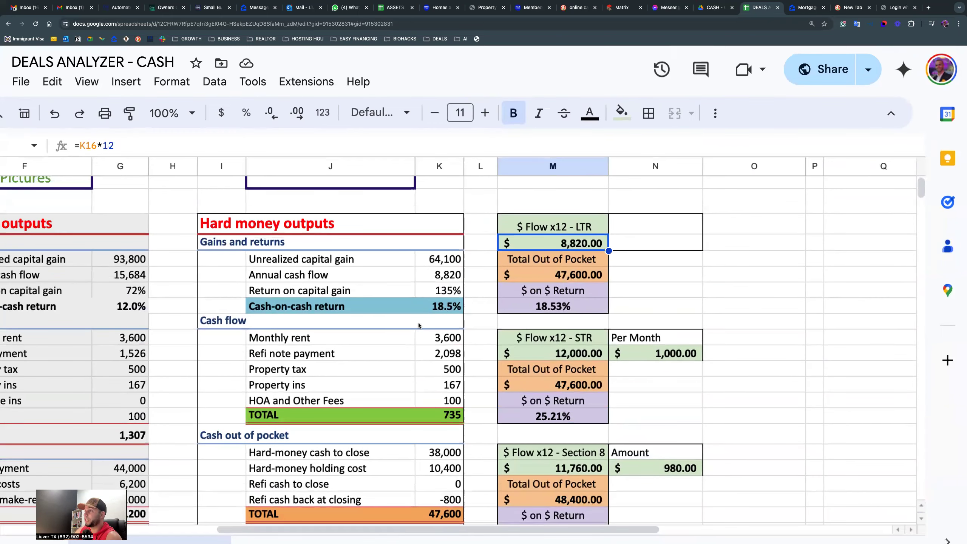
Step: Add the note "Zillow" beside the Rent value in the deal inputs
scroll(419, 325, "left", 5)
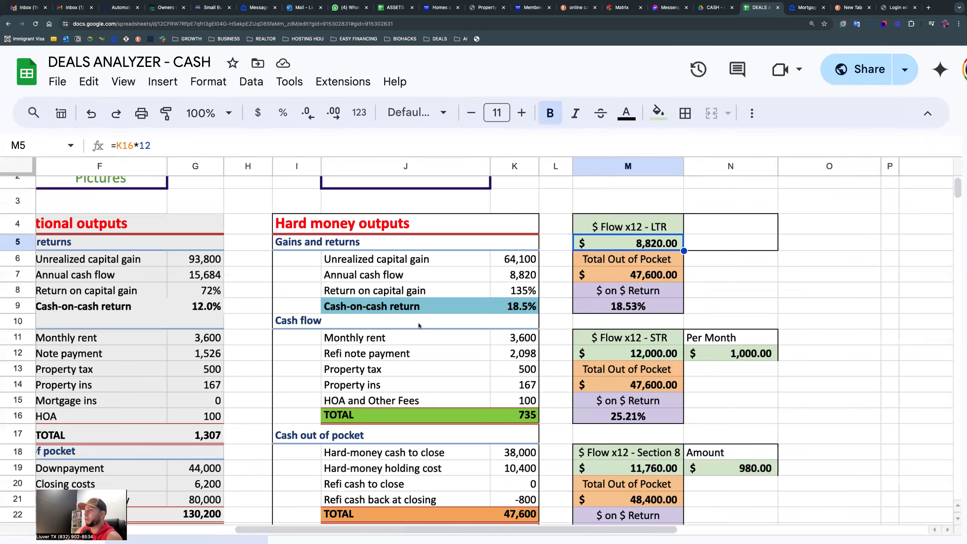
scroll(418, 323, "left", 5)
double_click(296, 399)
left_click_drag(297, 399, 252, 400)
type("Zillow")
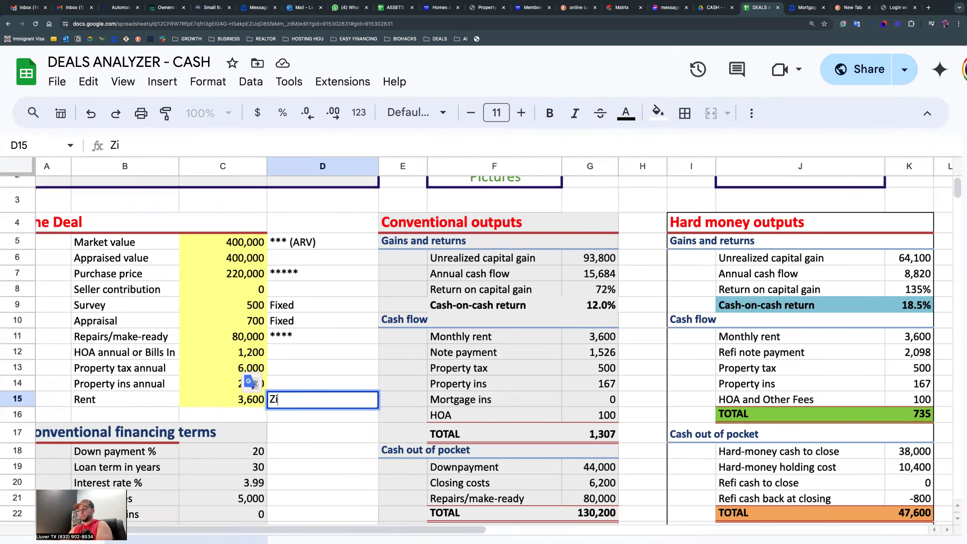
Step: Set the Rent in the deal inputs to 2,800
left_click(247, 402)
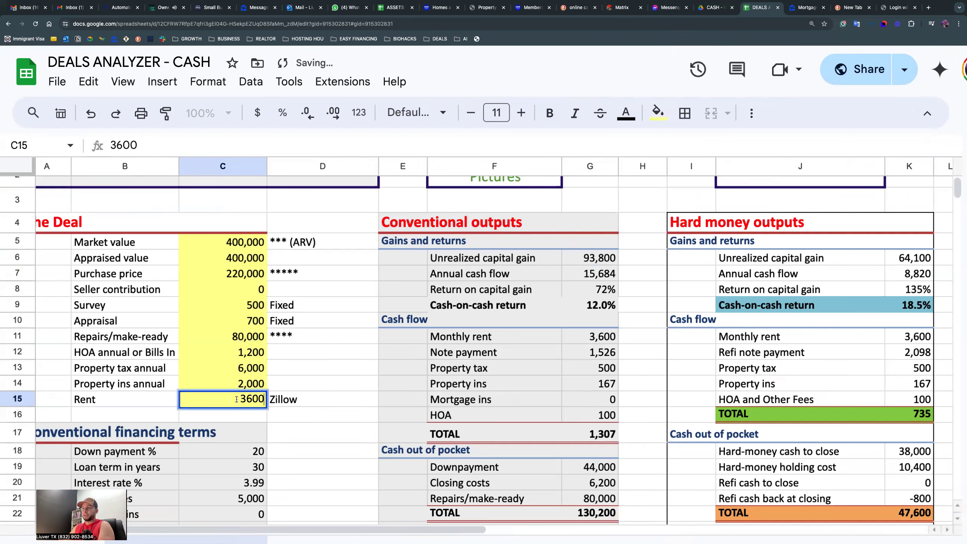
type("2,800")
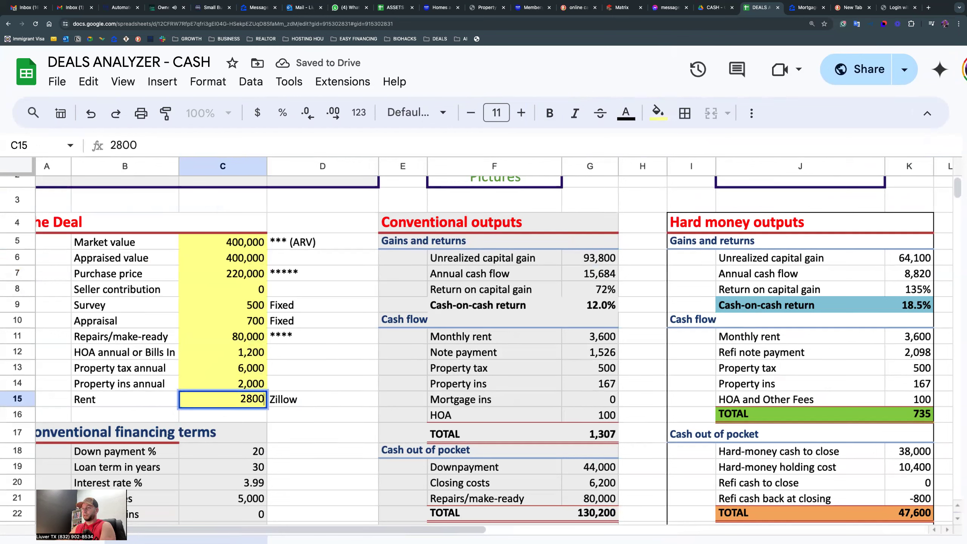
left_click(313, 438)
Step: Compare the hard-money Cash flow block from Monthly rent to TOTAL with the STR results block and its Per Month figure
scroll(250, 401, "right", 5)
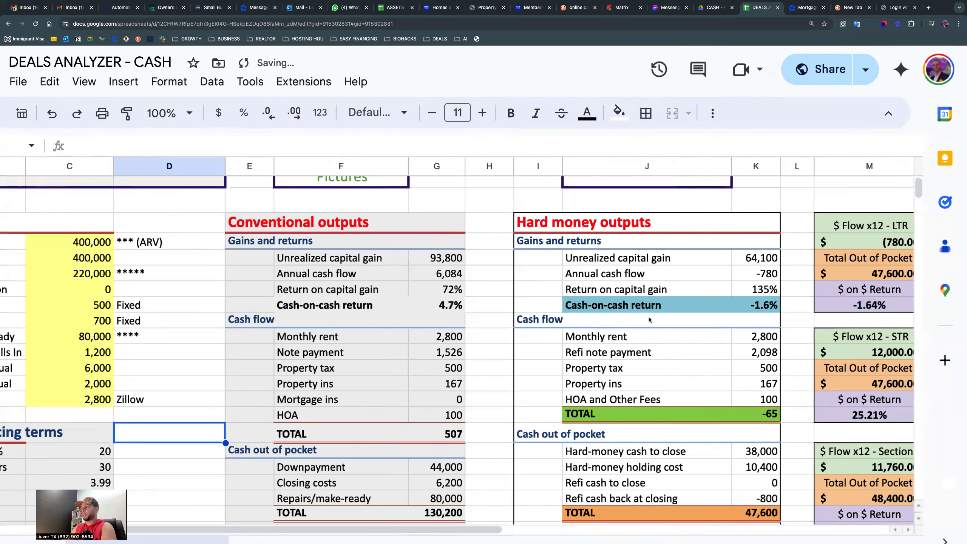
scroll(650, 320, "right", 5)
left_click(517, 417)
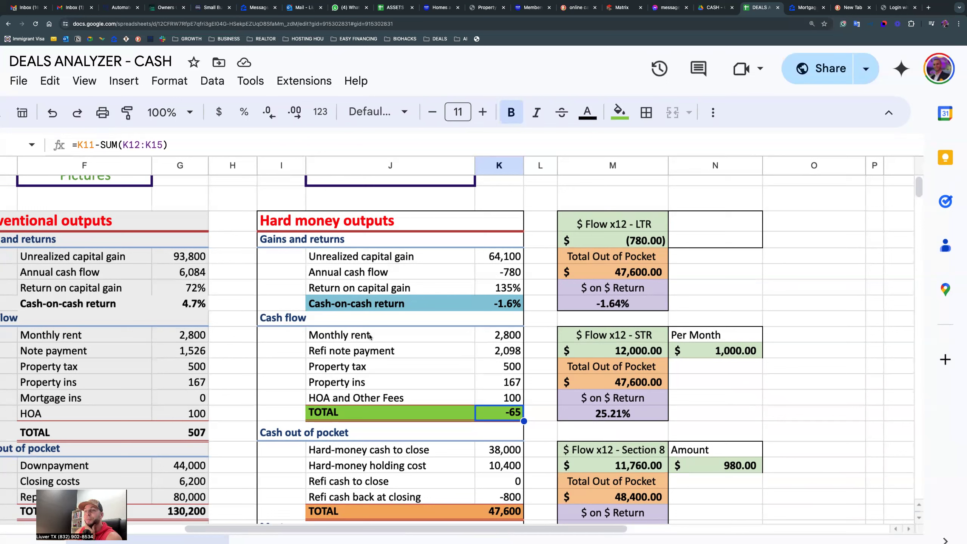
left_click_drag(333, 335, 503, 413)
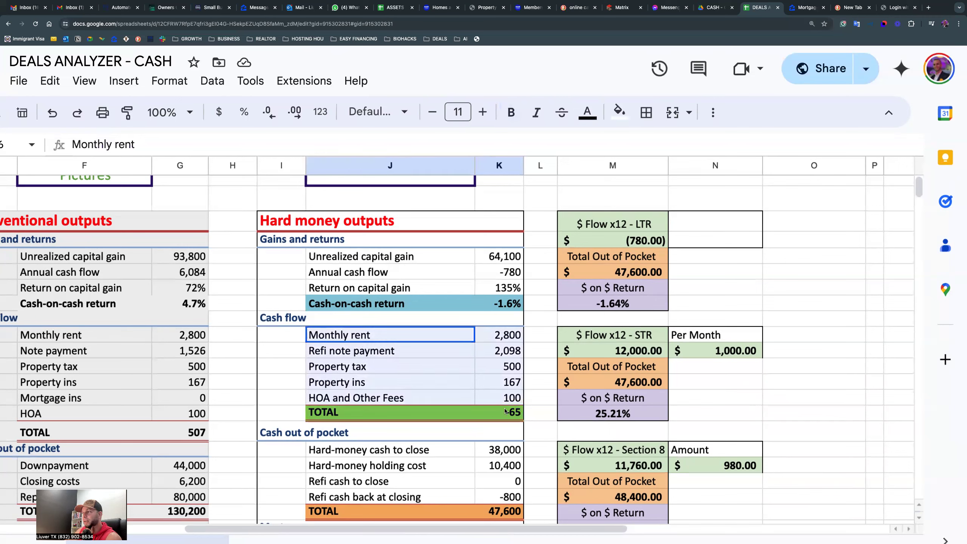
left_click_drag(593, 335, 671, 413)
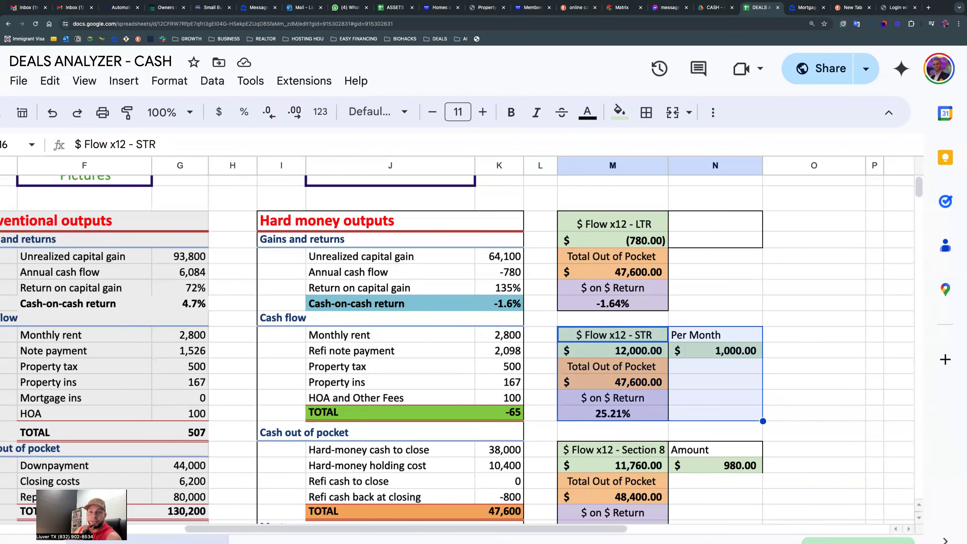
scroll(307, 372, "left", 1)
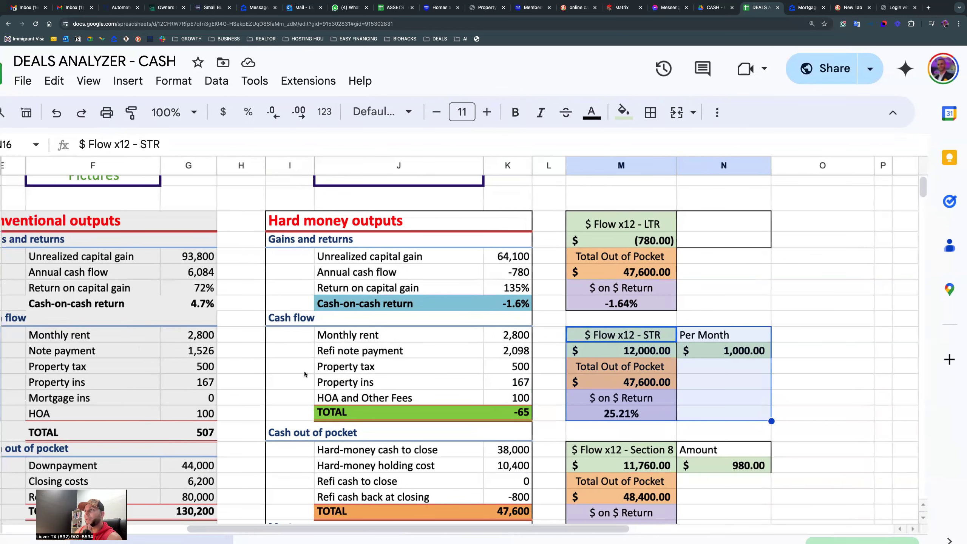